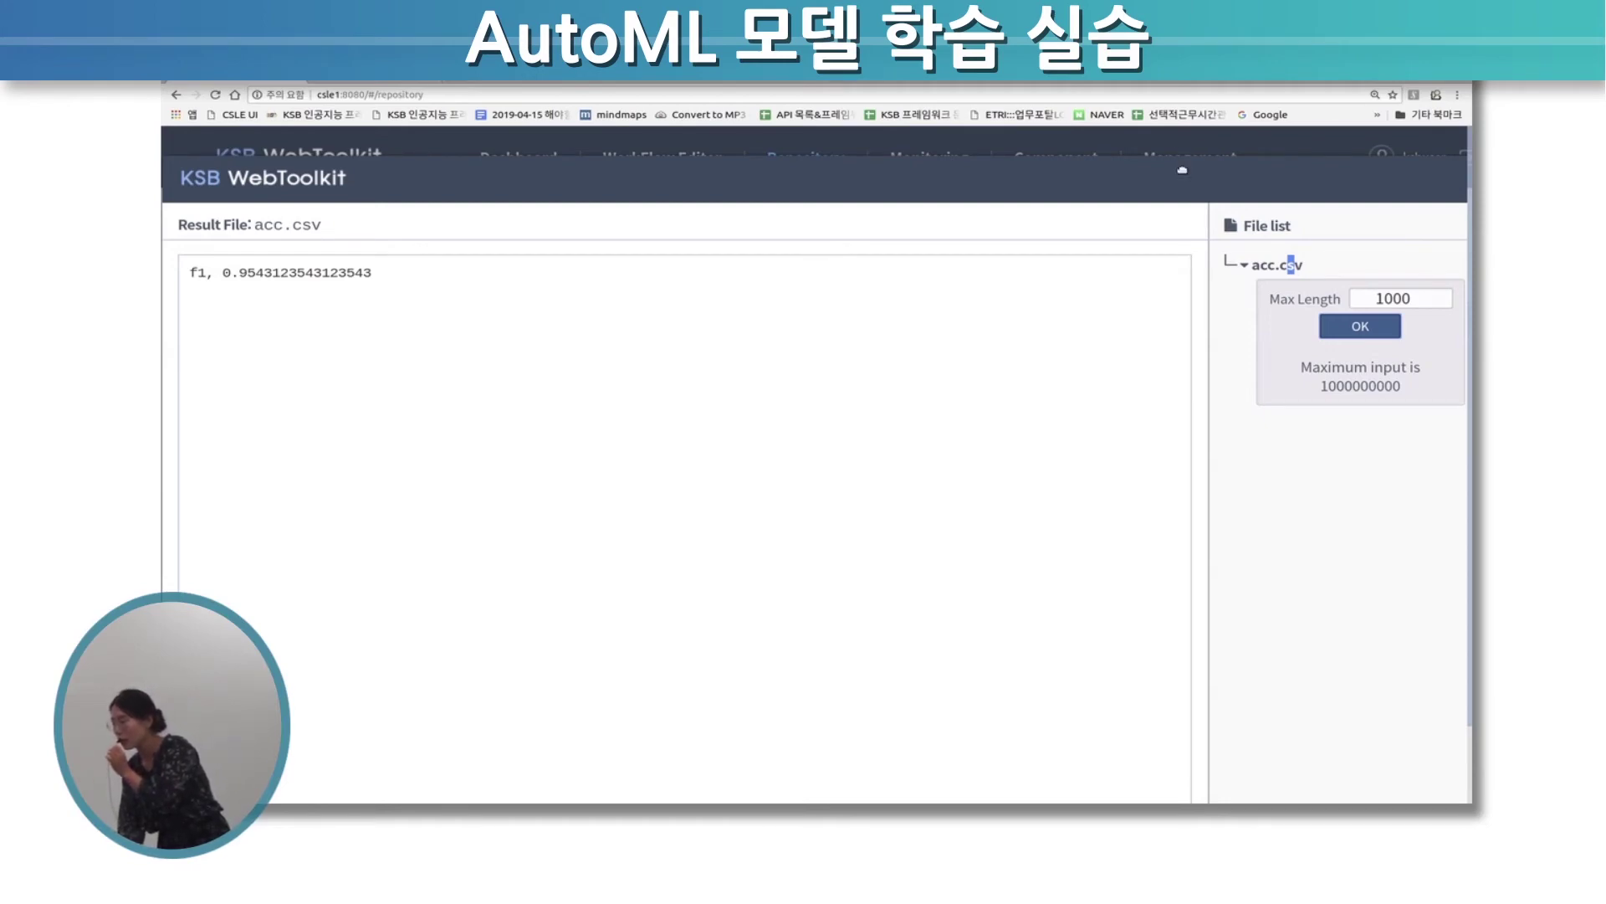
drag(1180, 167, 1055, 186)
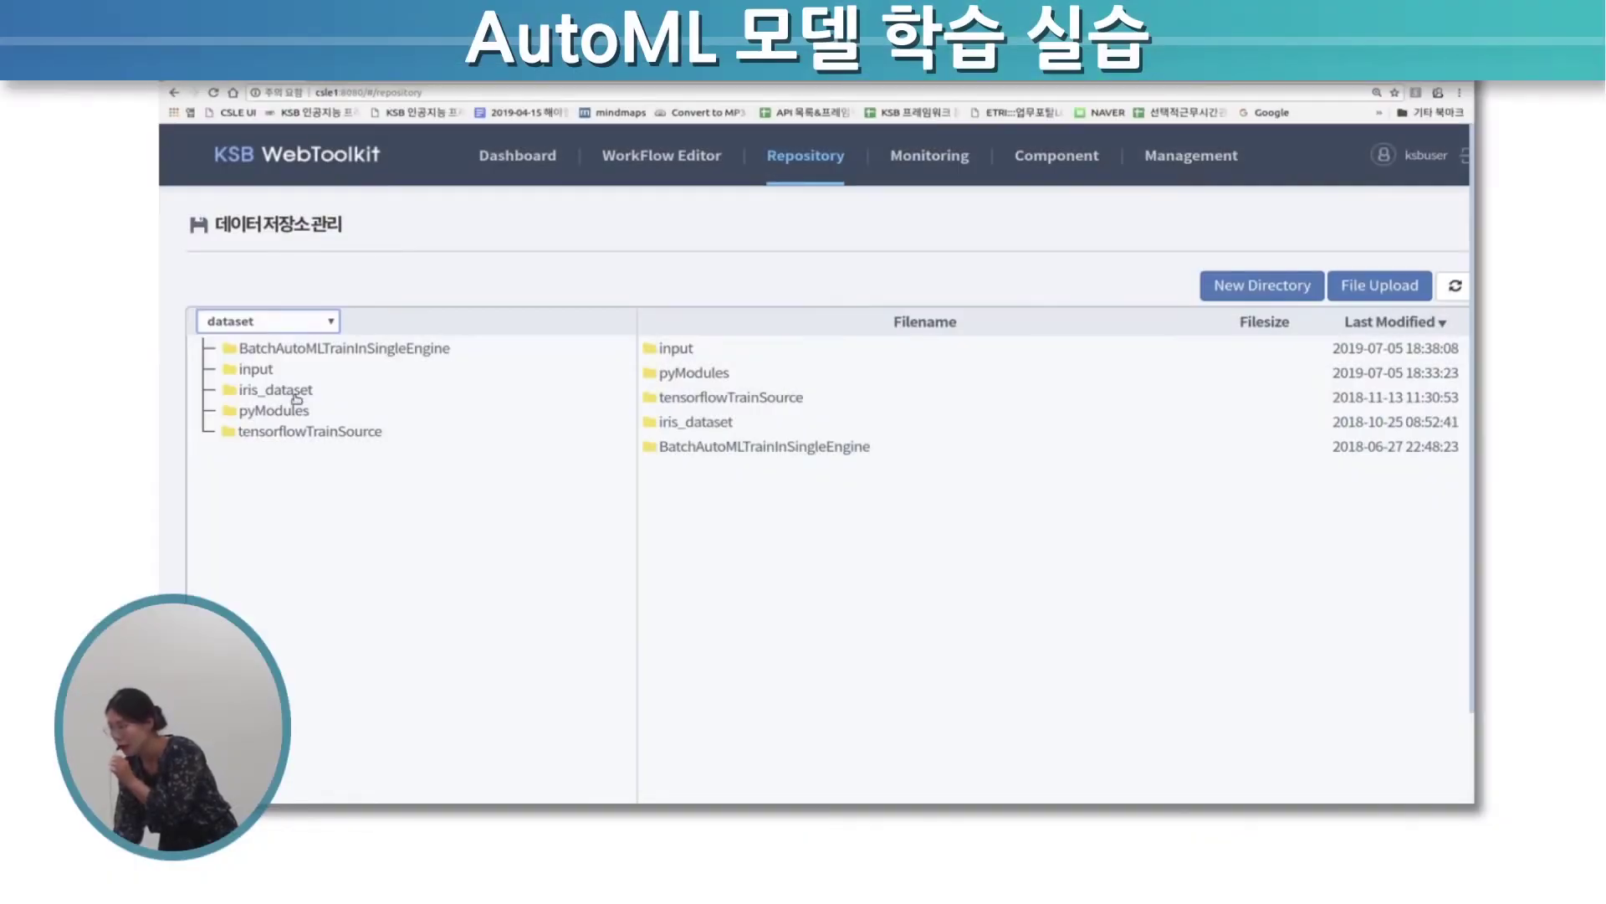
drag(333, 391, 224, 402)
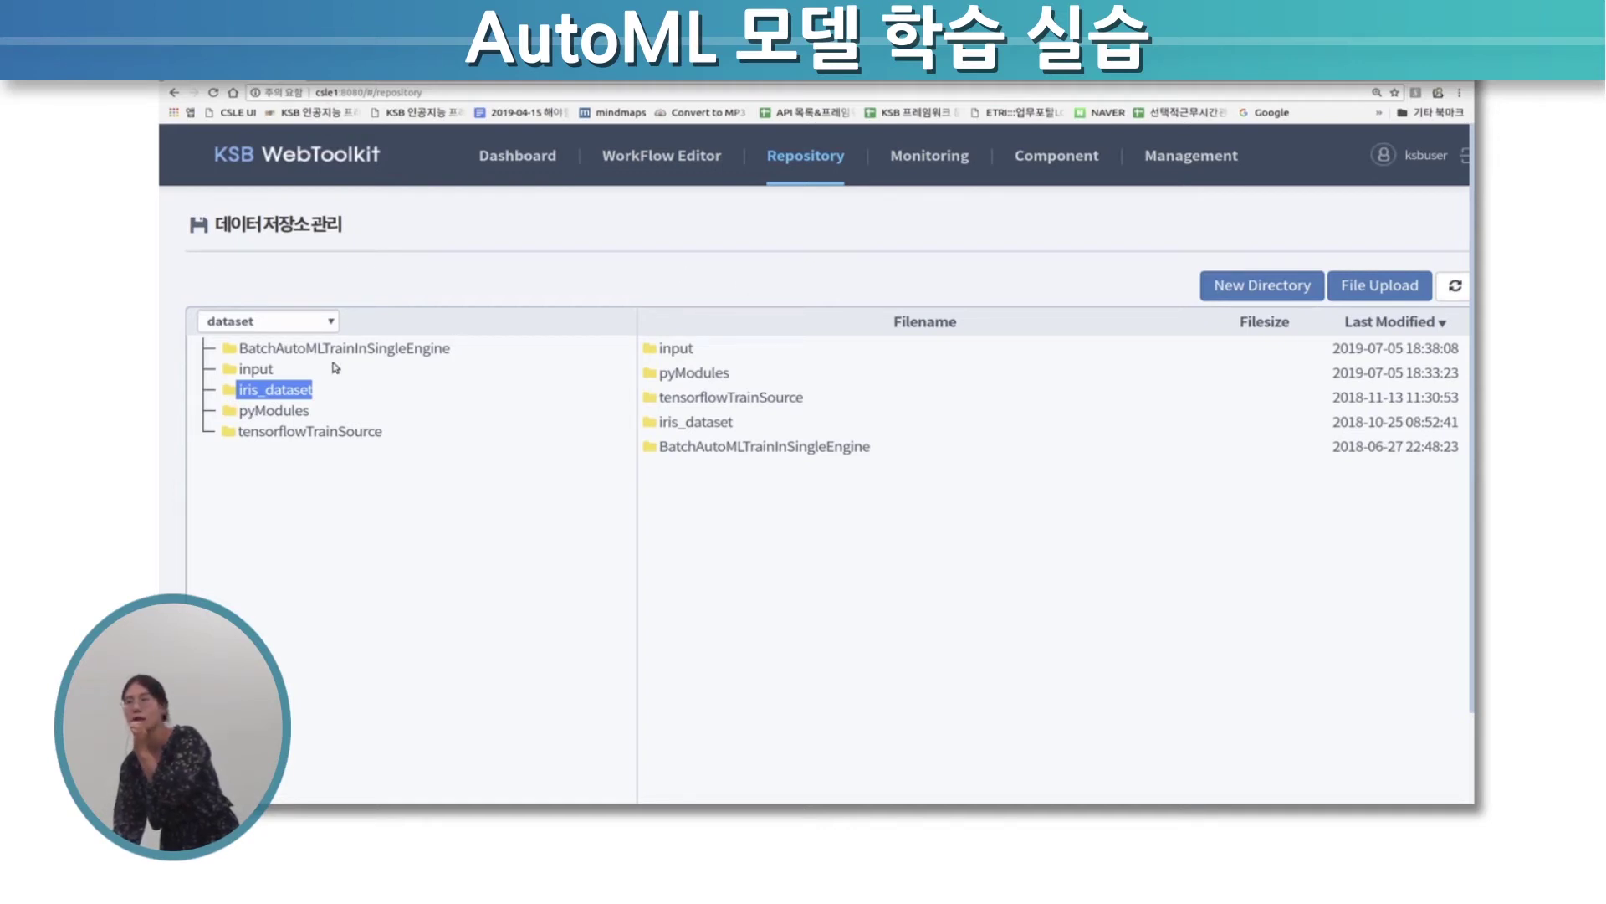
click(1126, 270)
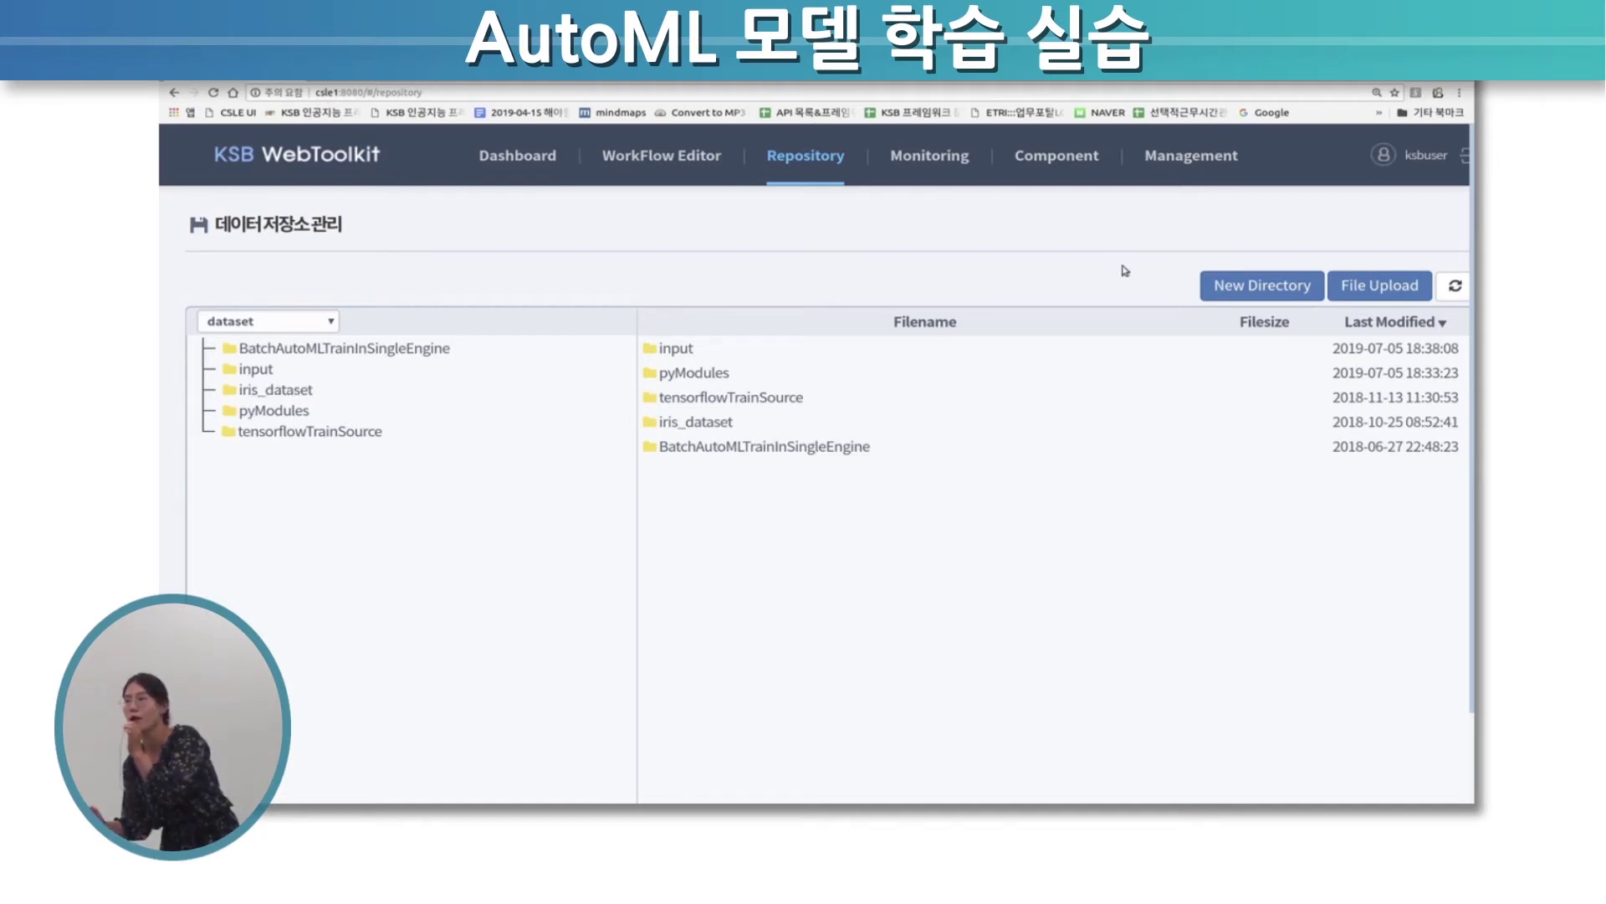
Start a file upload into the dataset repository with the input type set to 폴더, and open the folder chooser
click(1411, 285)
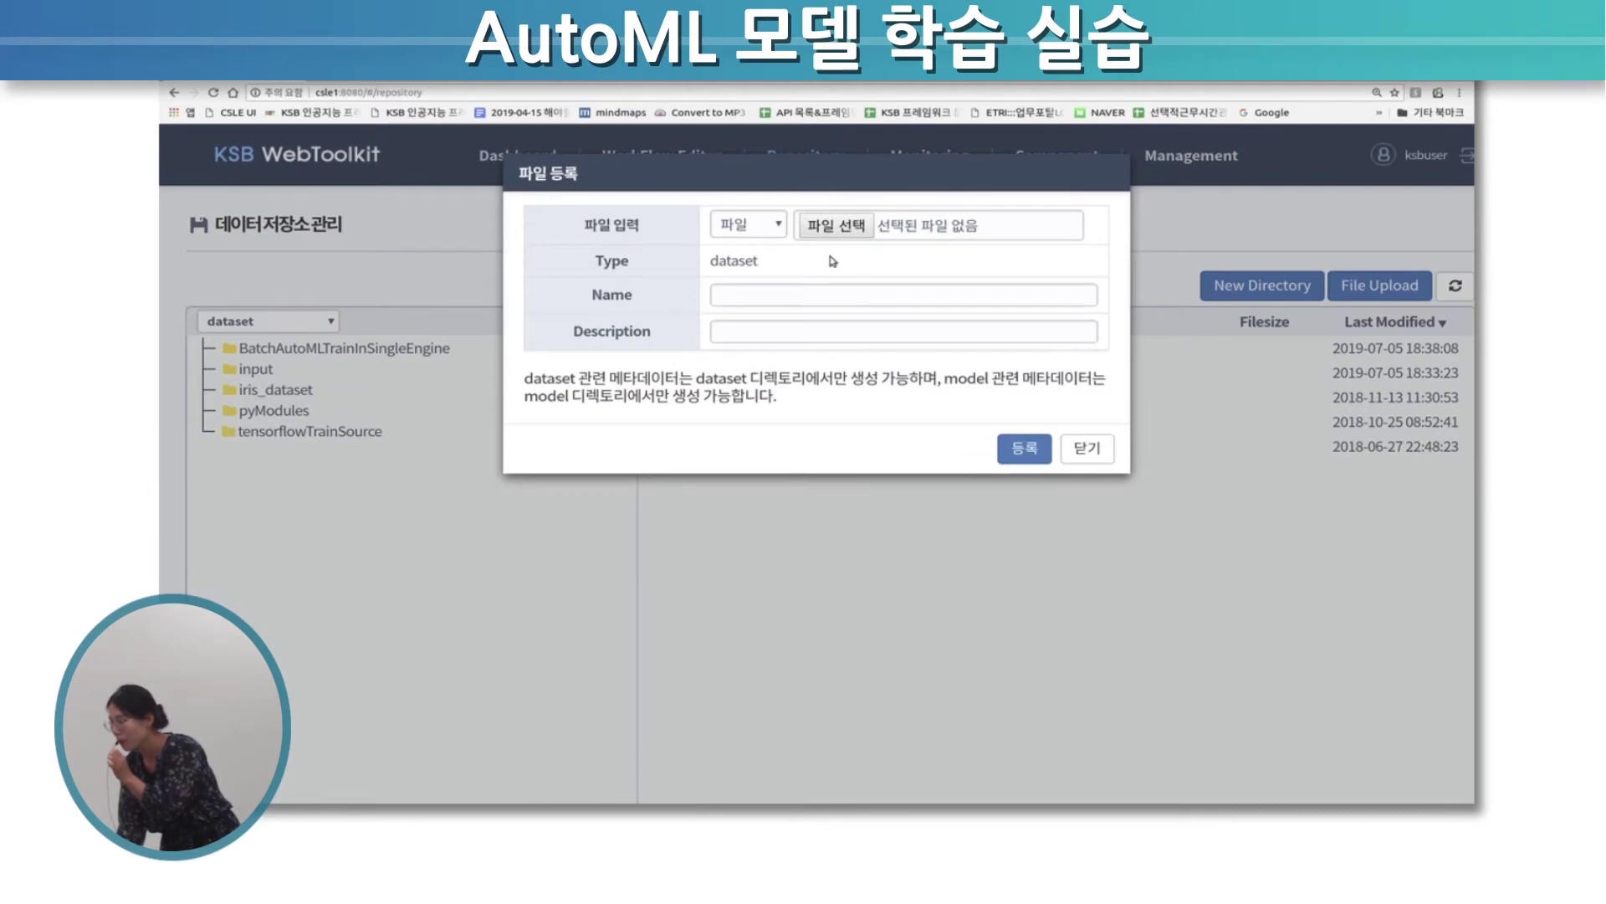
click(779, 226)
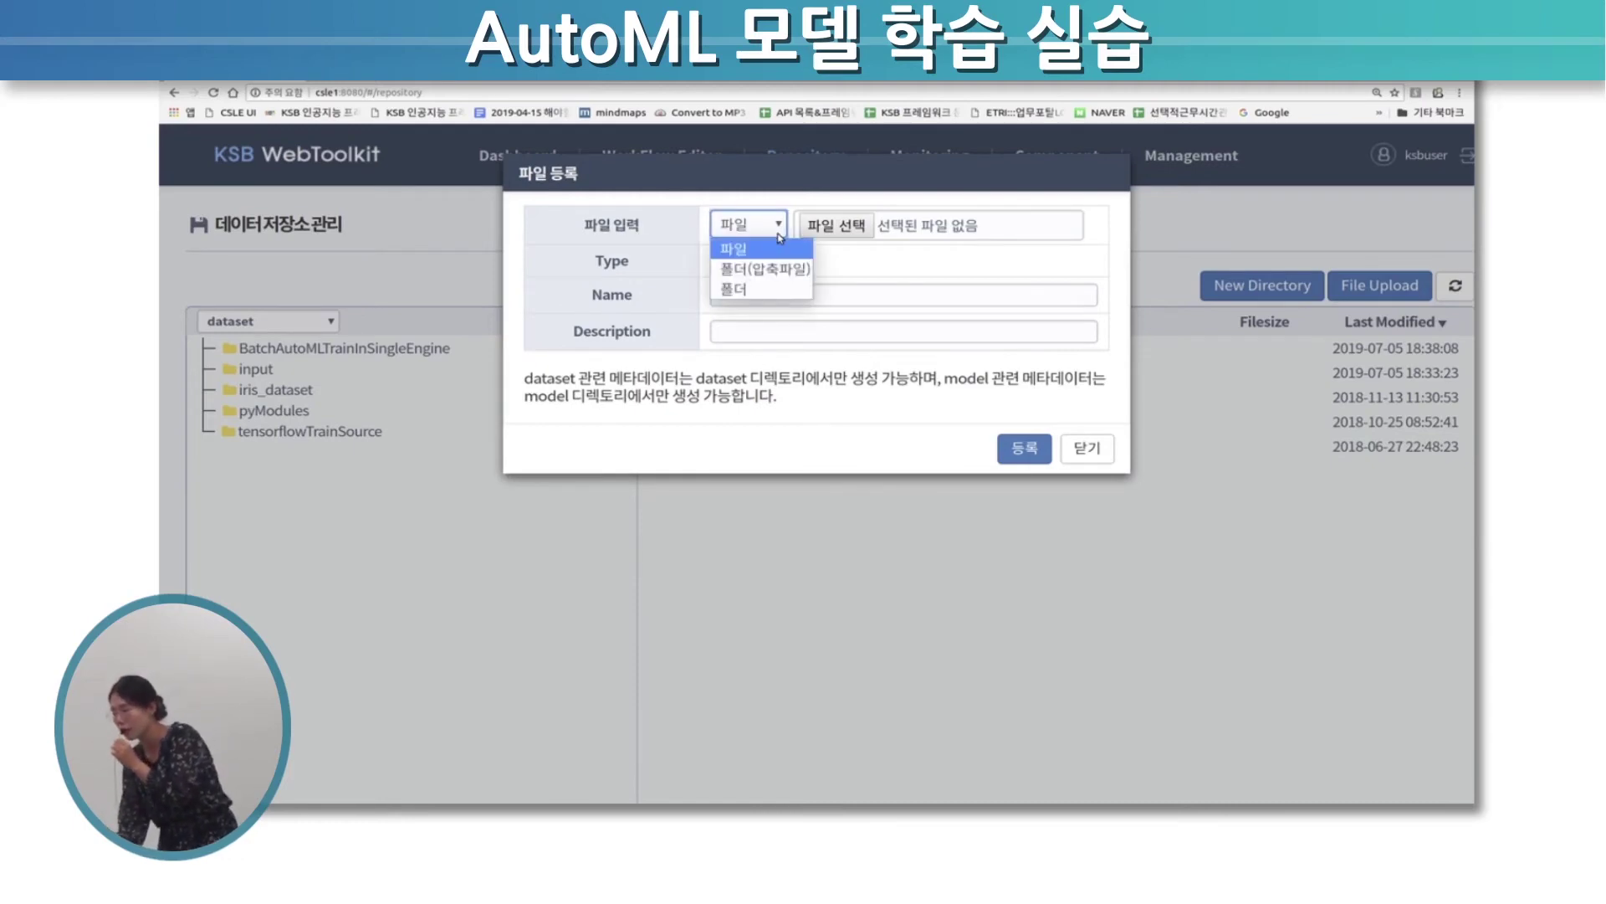
click(774, 291)
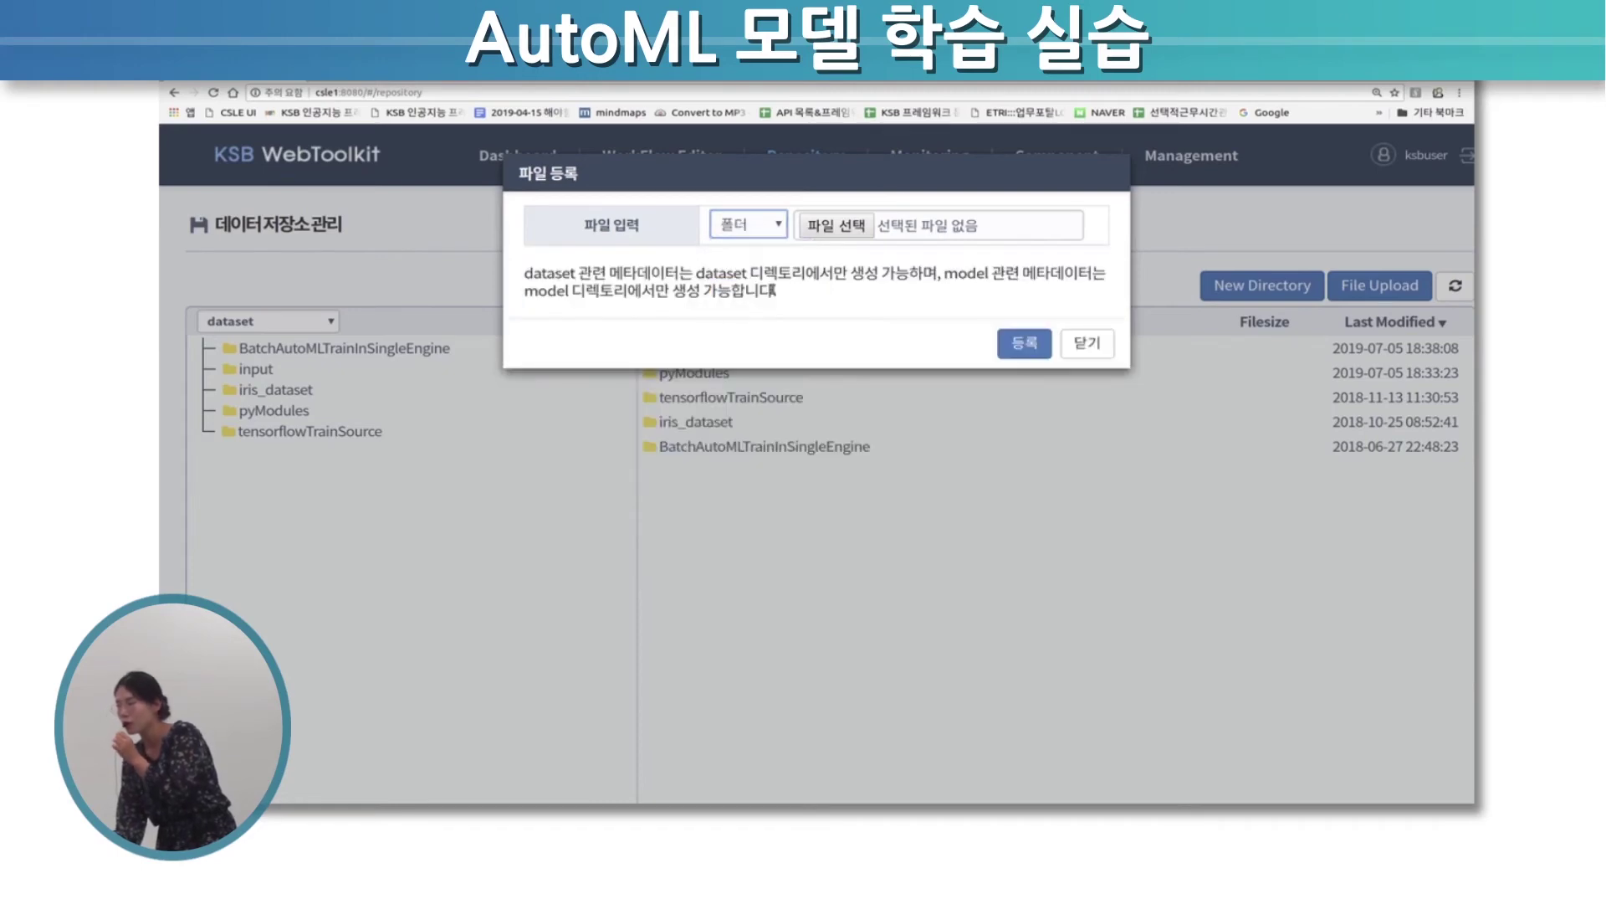
click(824, 233)
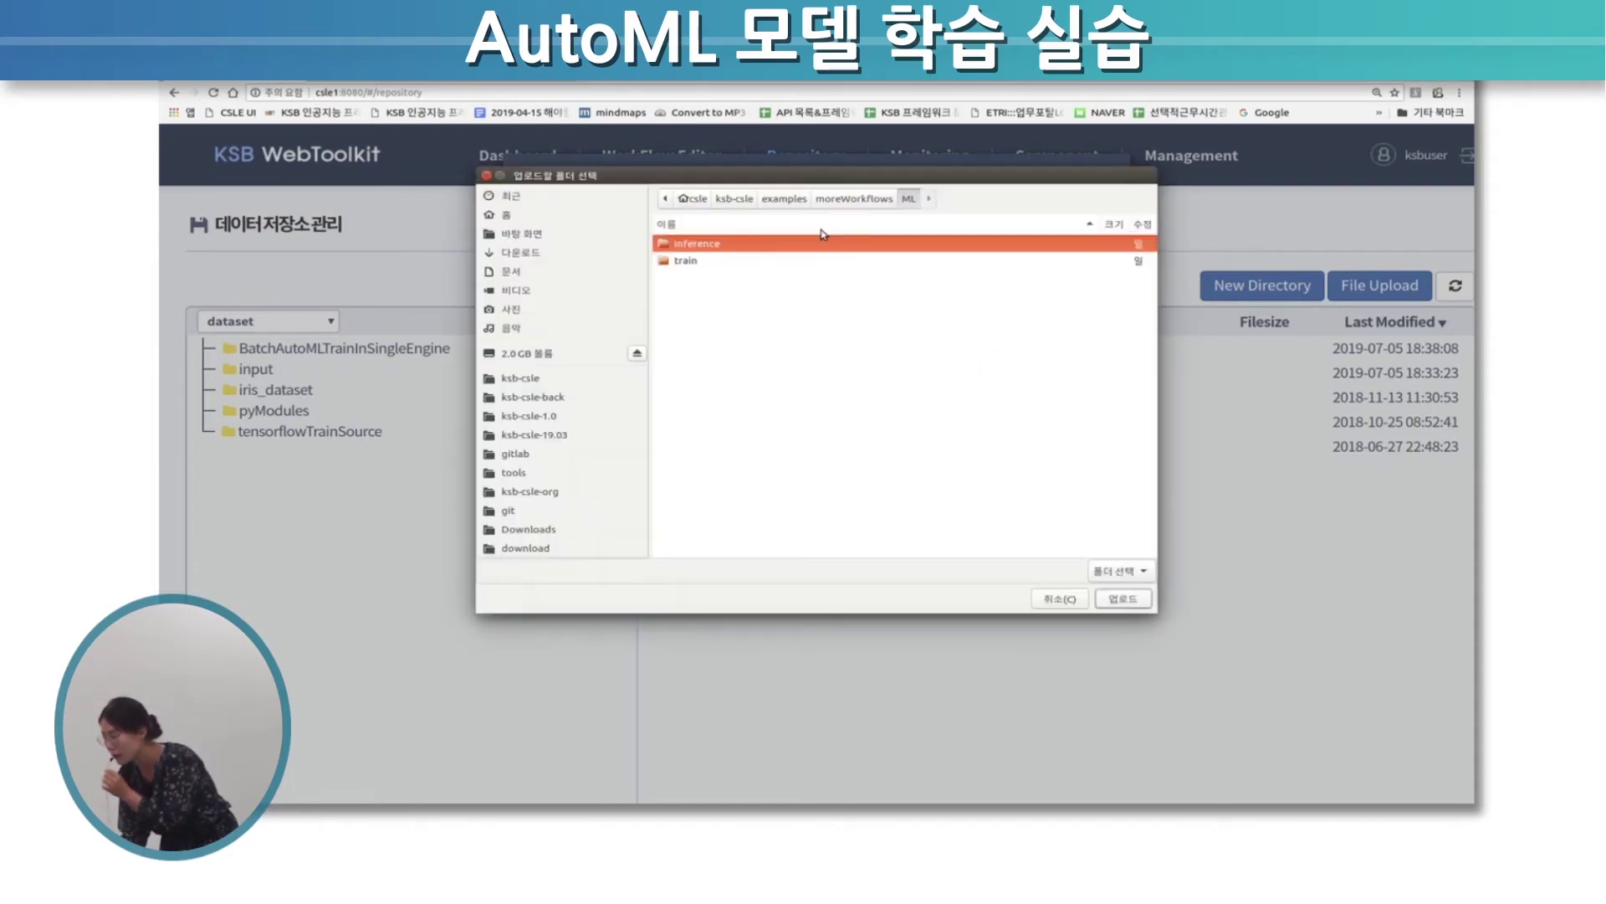
Browse to the ksb-csle/pyML/autosparkml/datasets folder for the upload
click(735, 198)
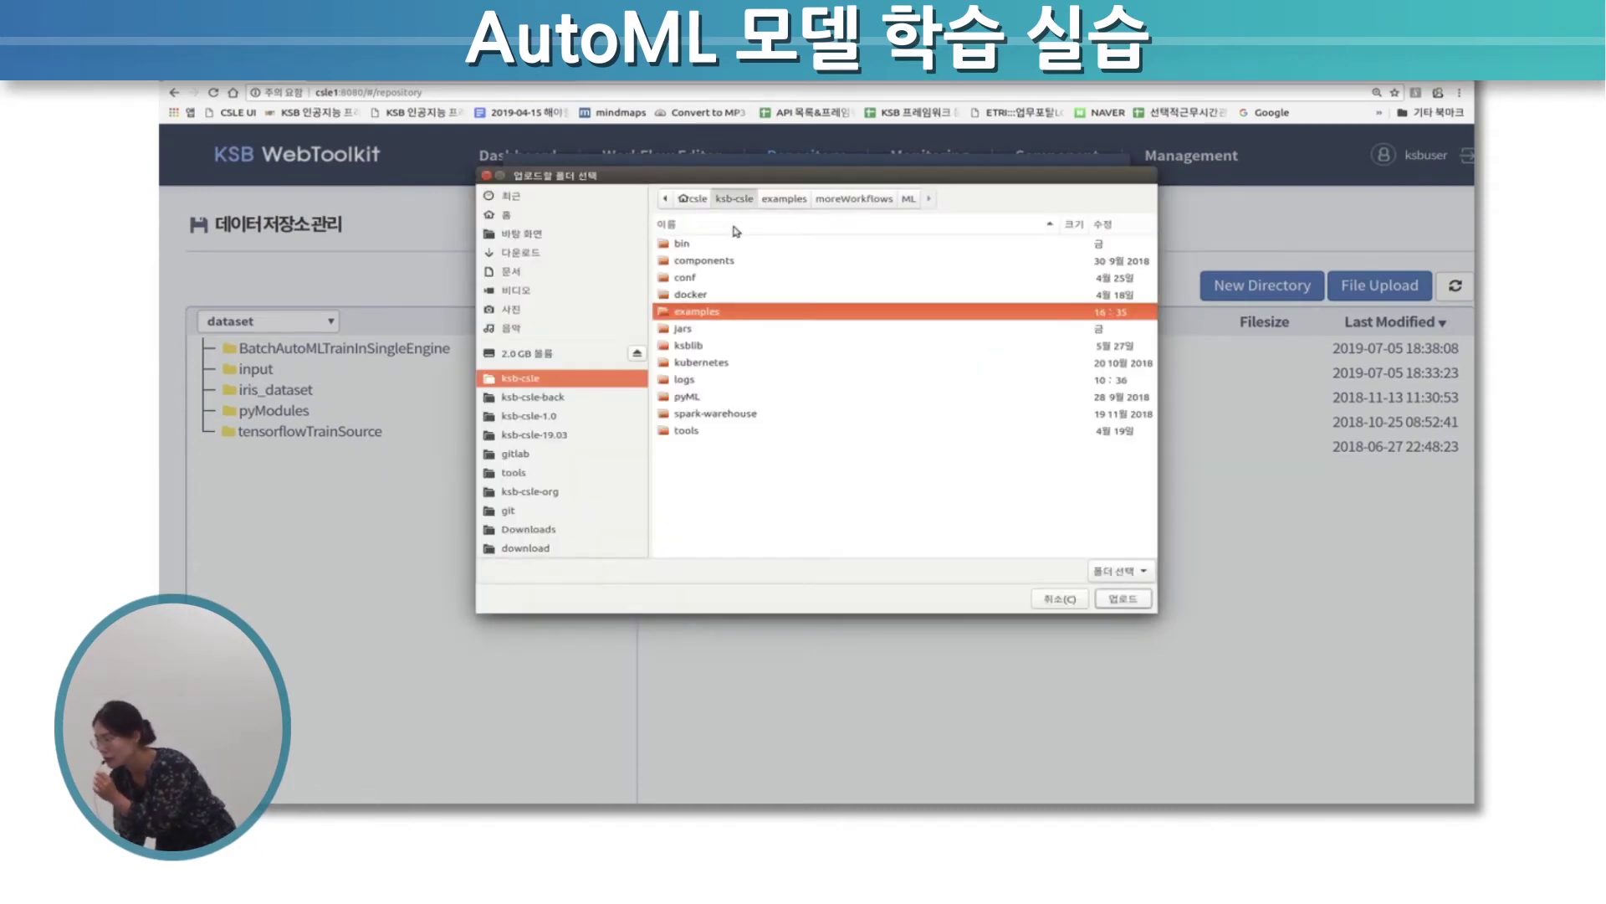
click(693, 399)
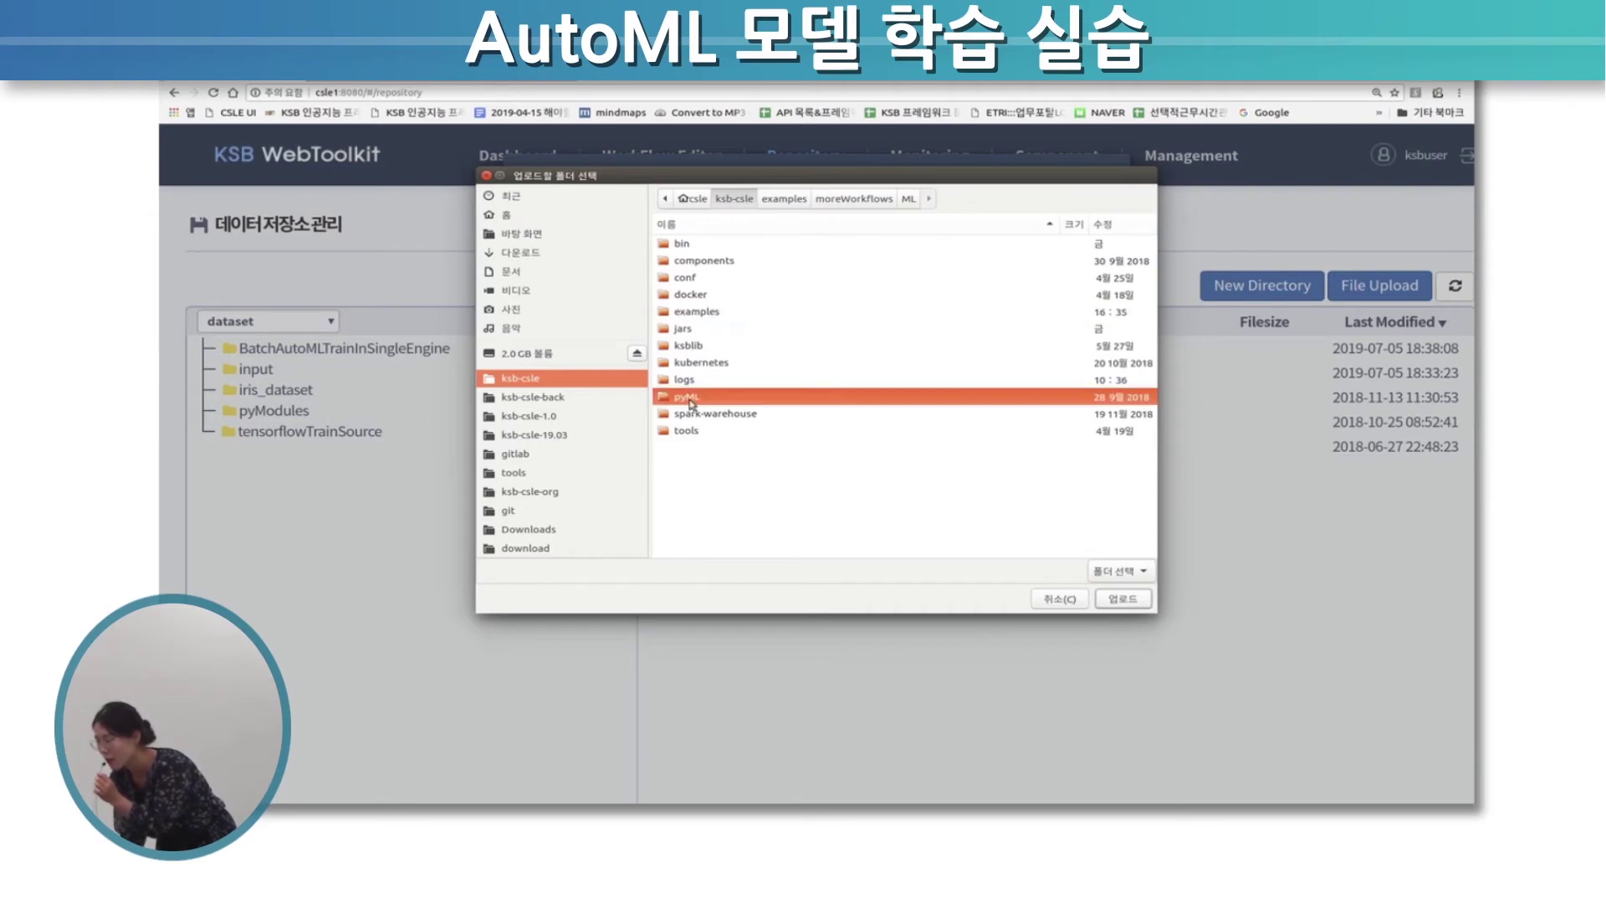
double_click(699, 400)
click(738, 243)
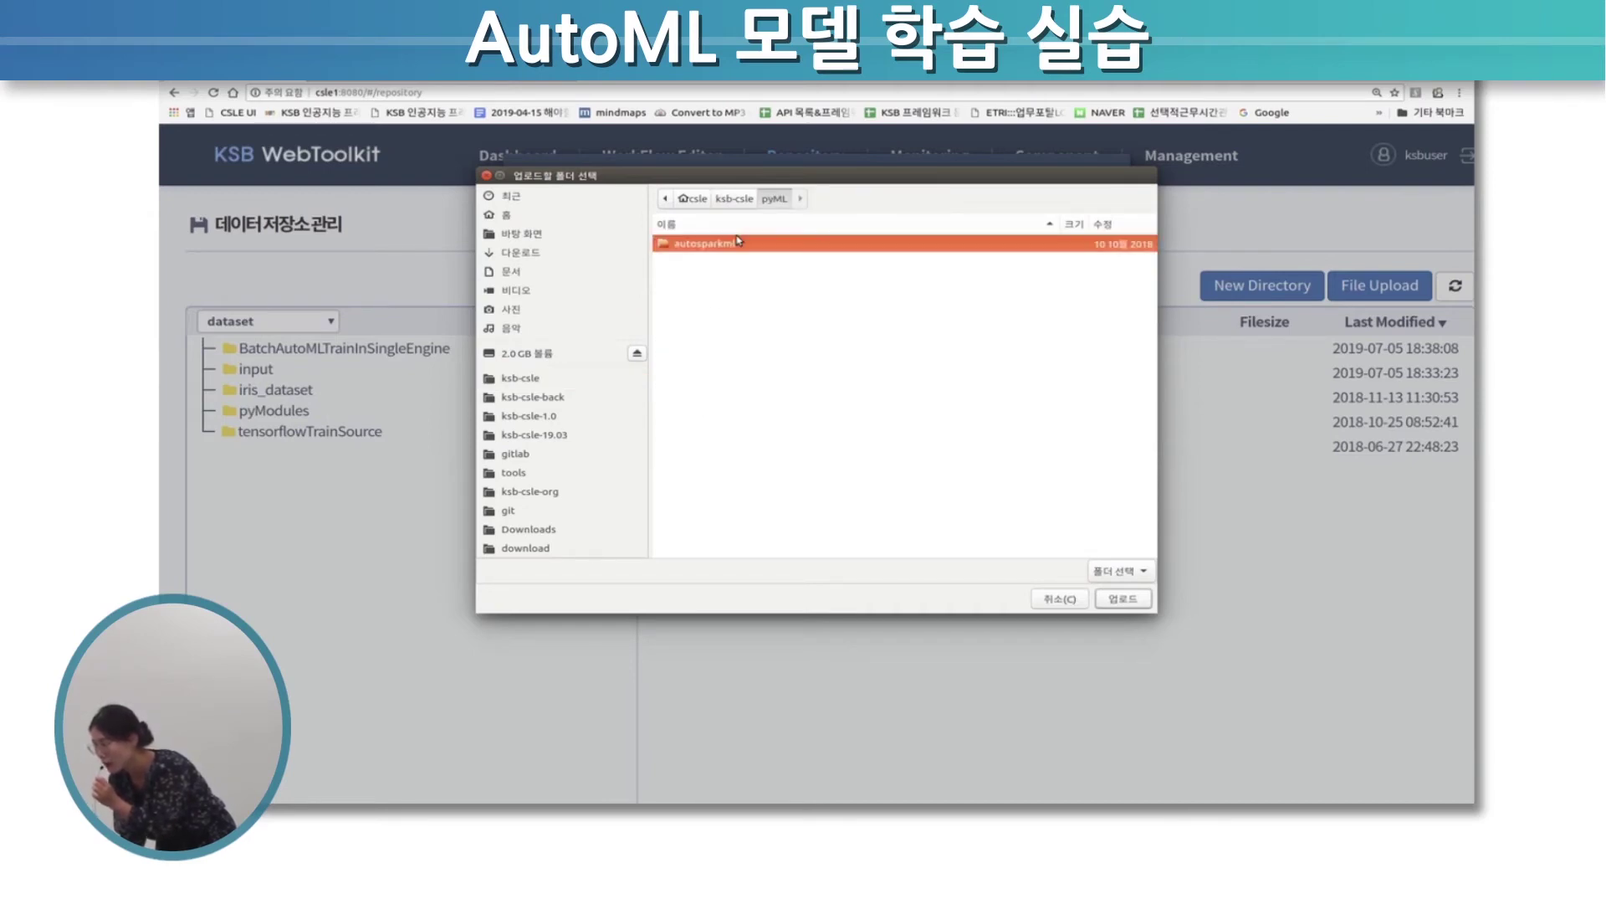
double_click(735, 245)
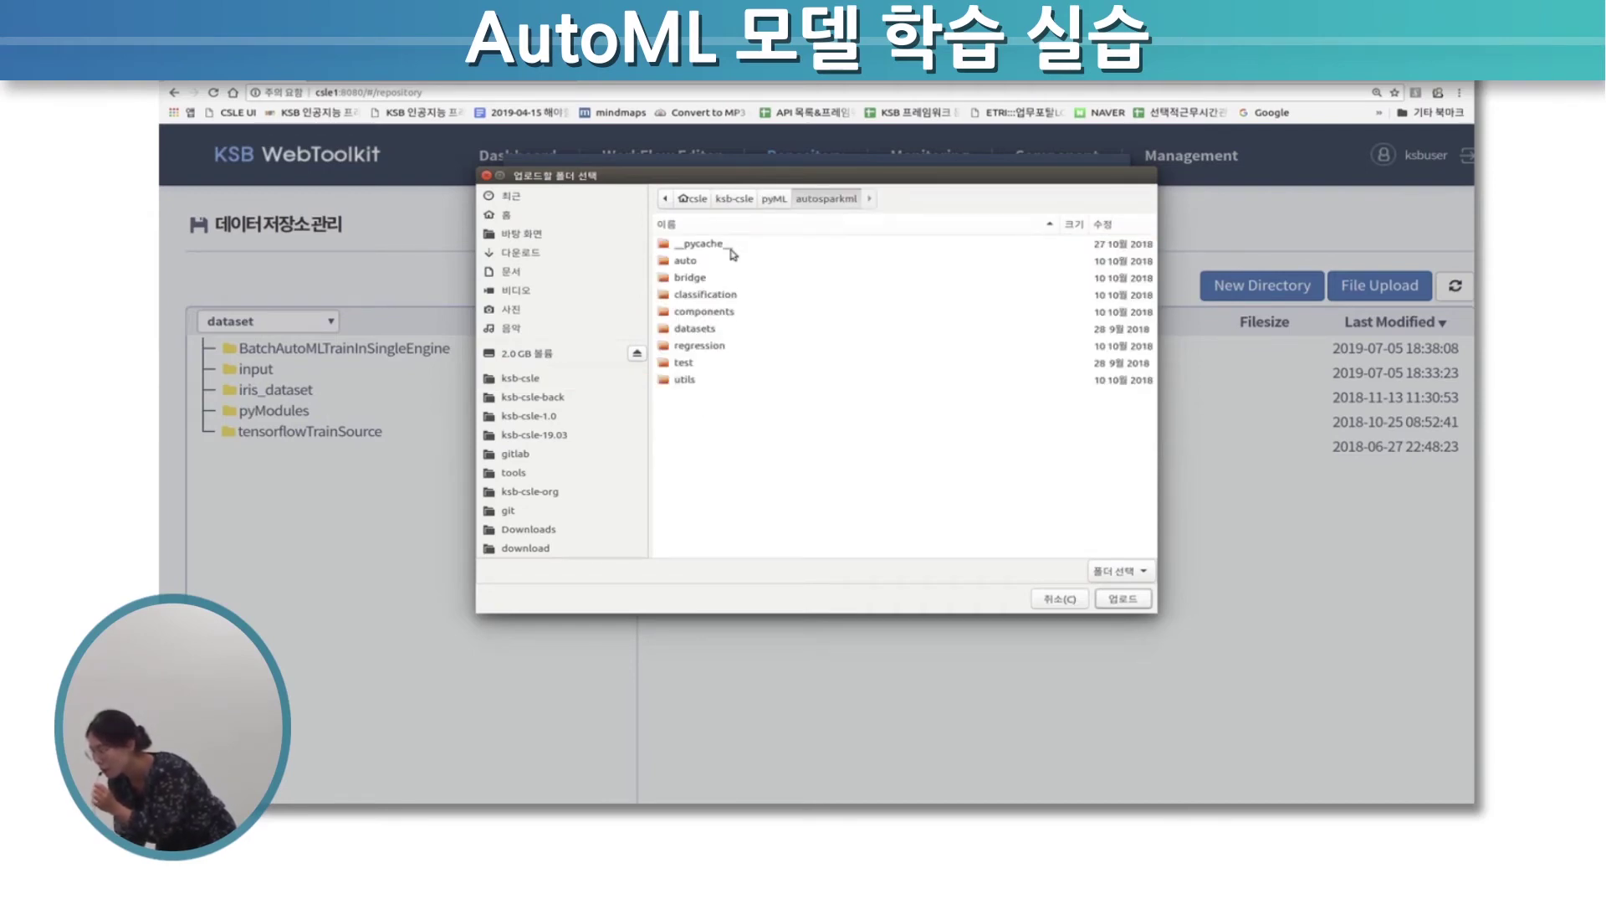
double_click(725, 333)
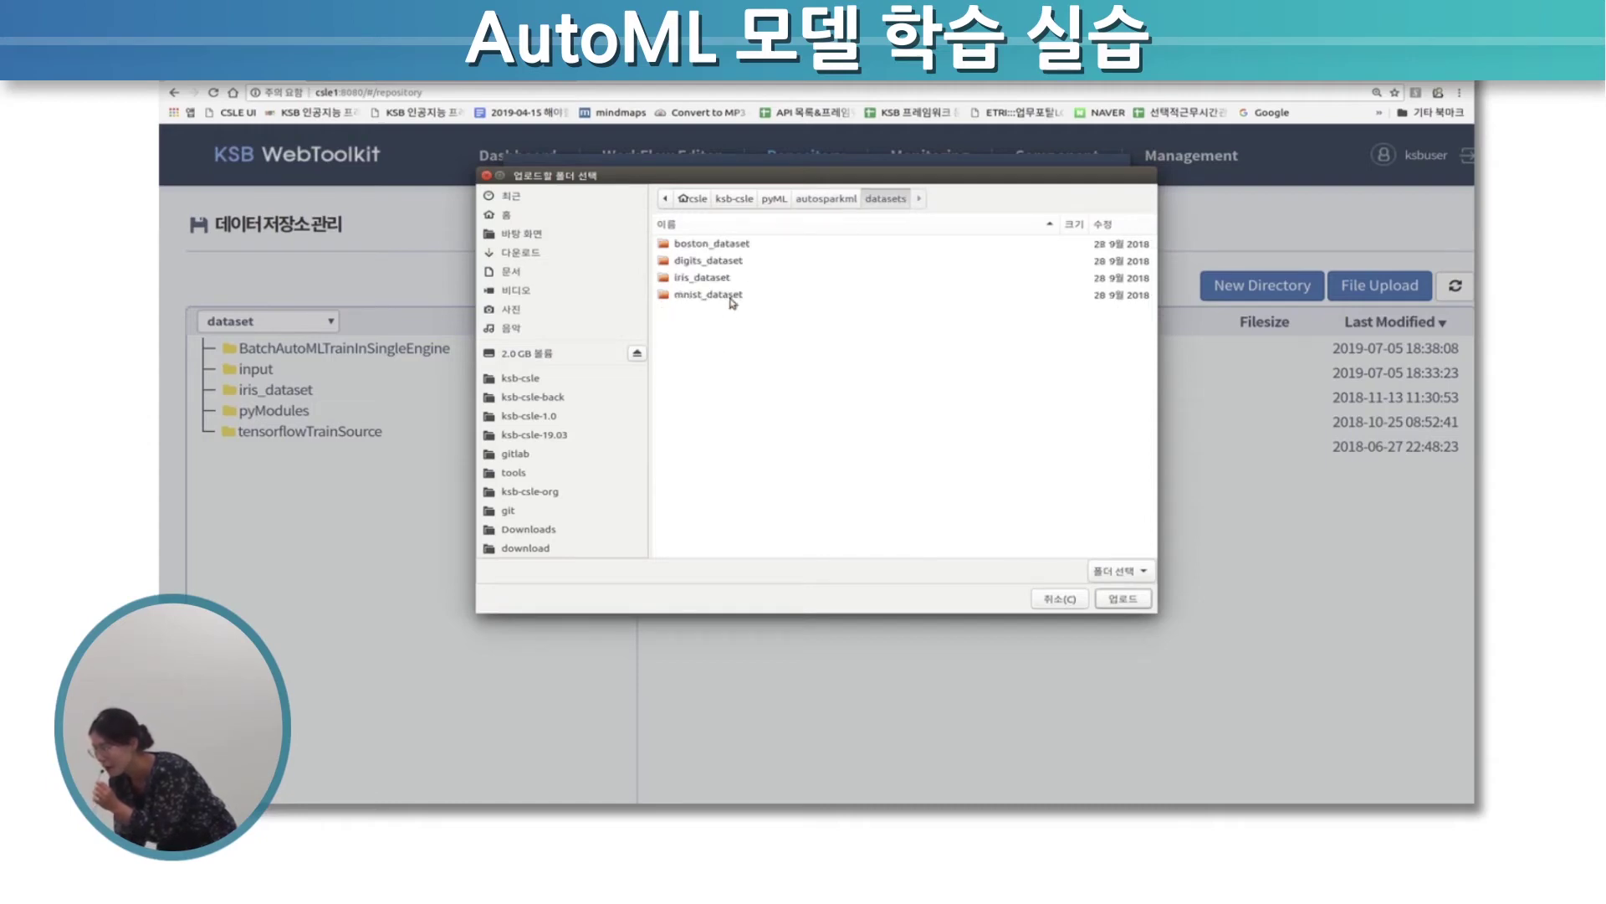
Upload and register the boston_dataset folder in the dataset repository, and open it there to check its files
click(752, 244)
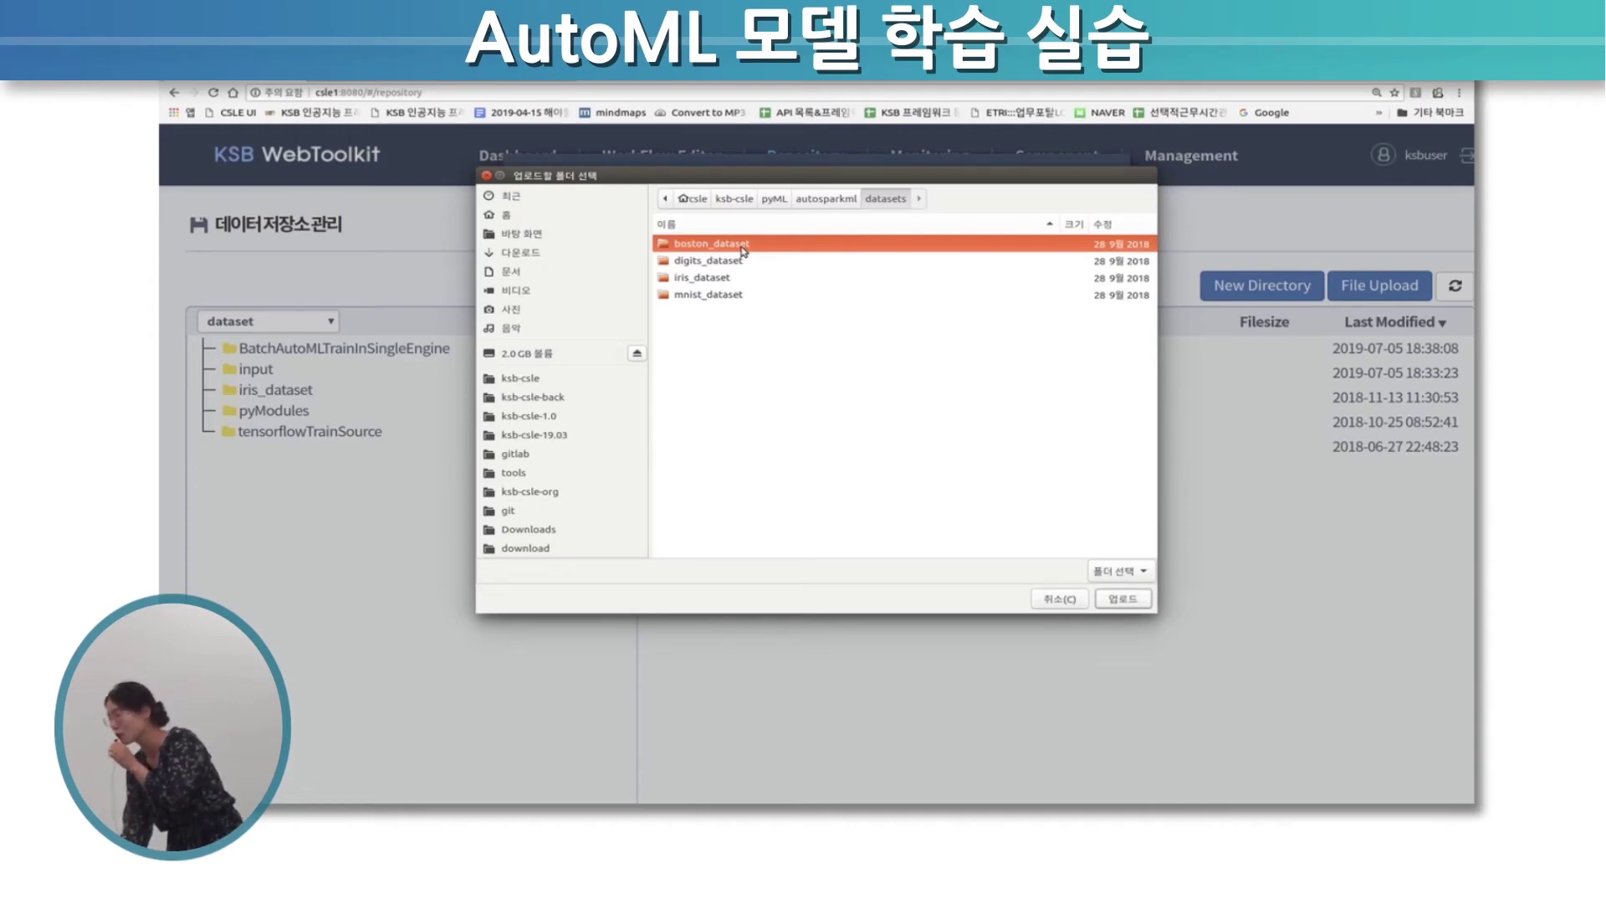
click(1139, 600)
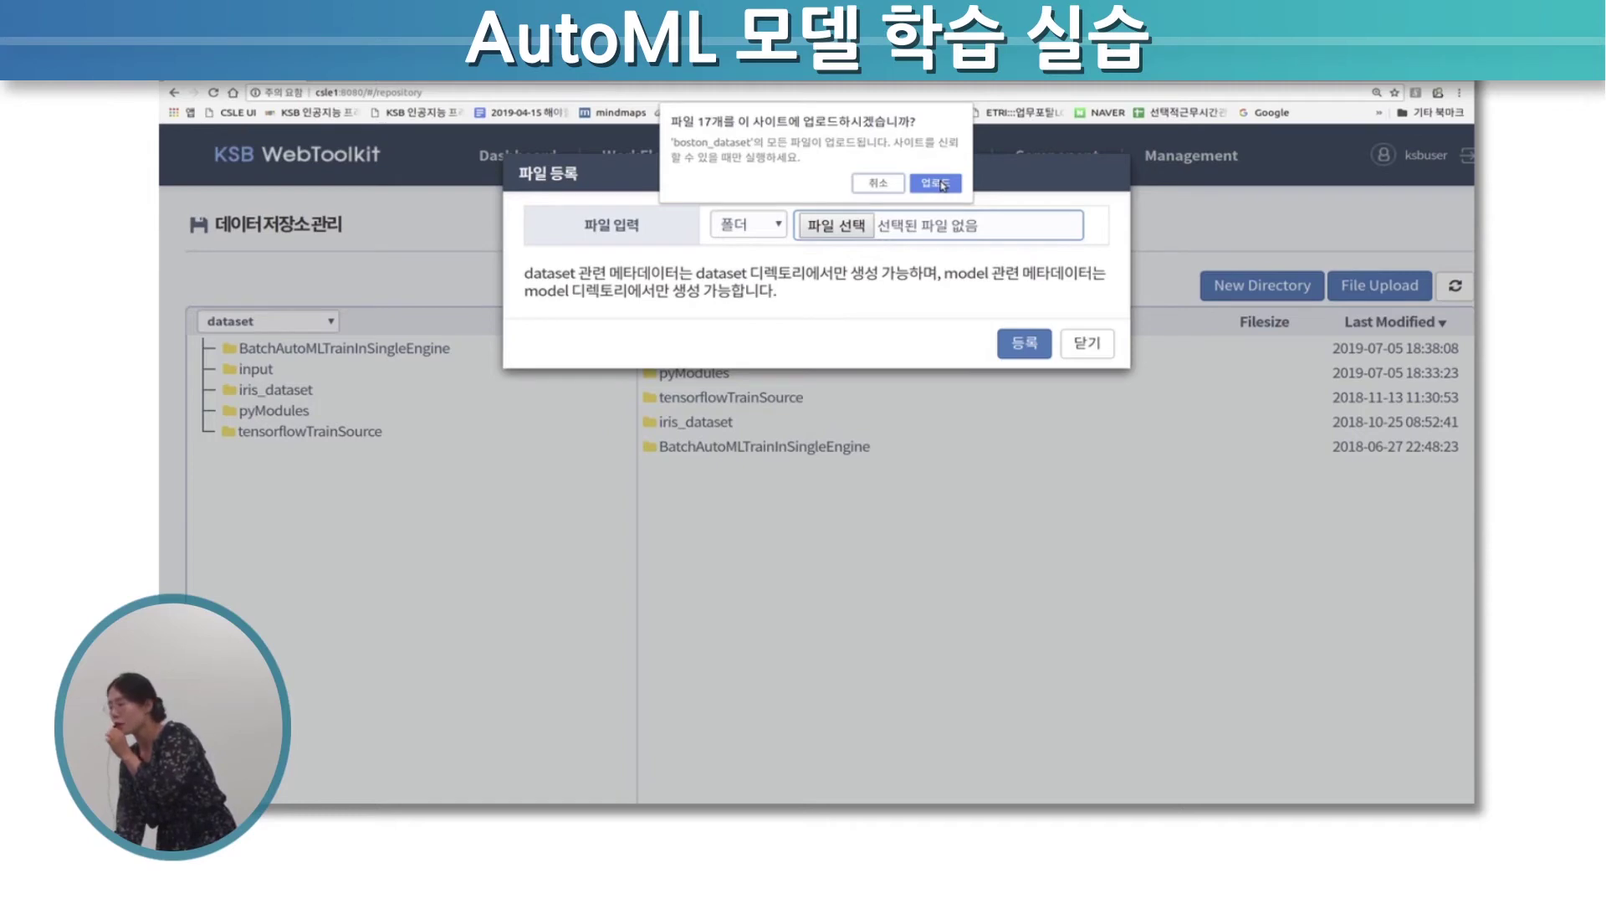
click(946, 184)
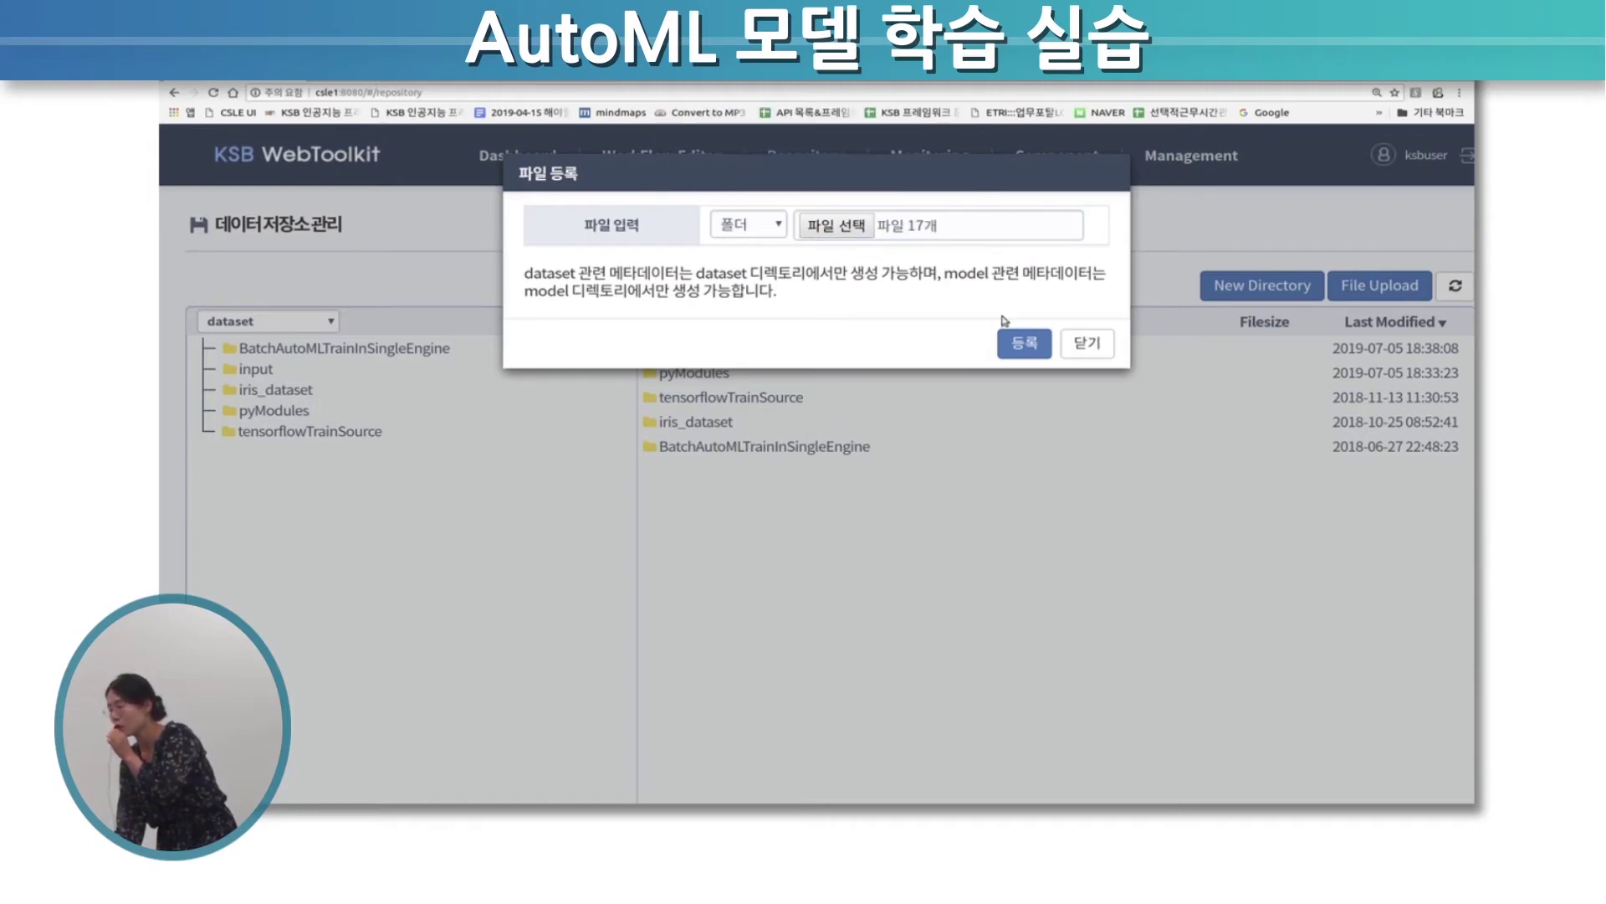
click(1025, 343)
click(935, 166)
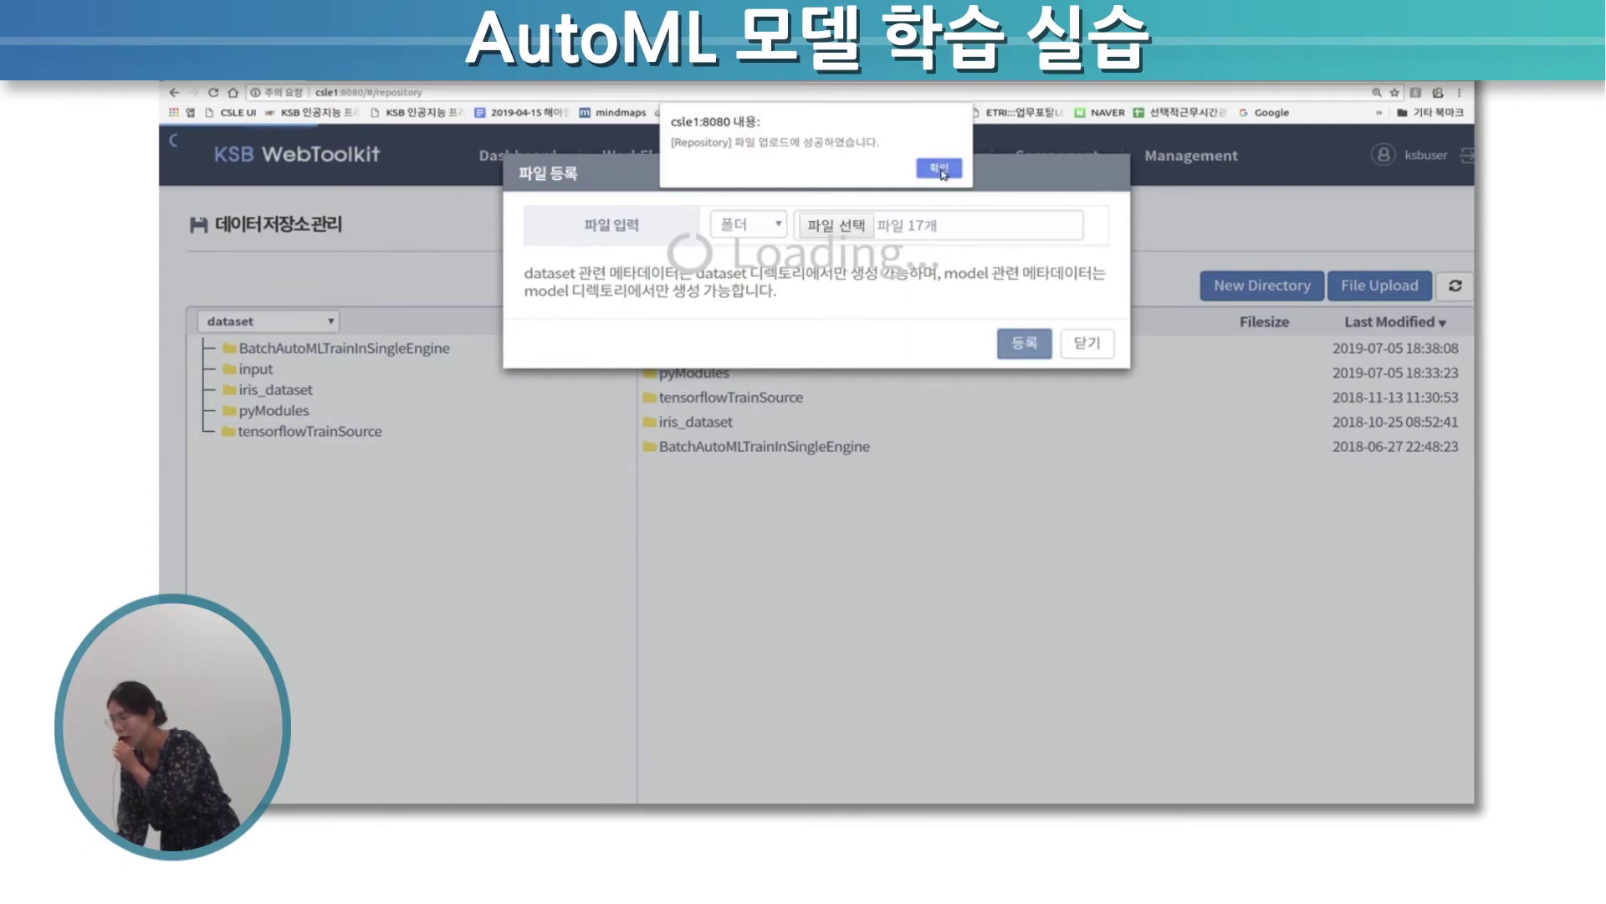
click(940, 170)
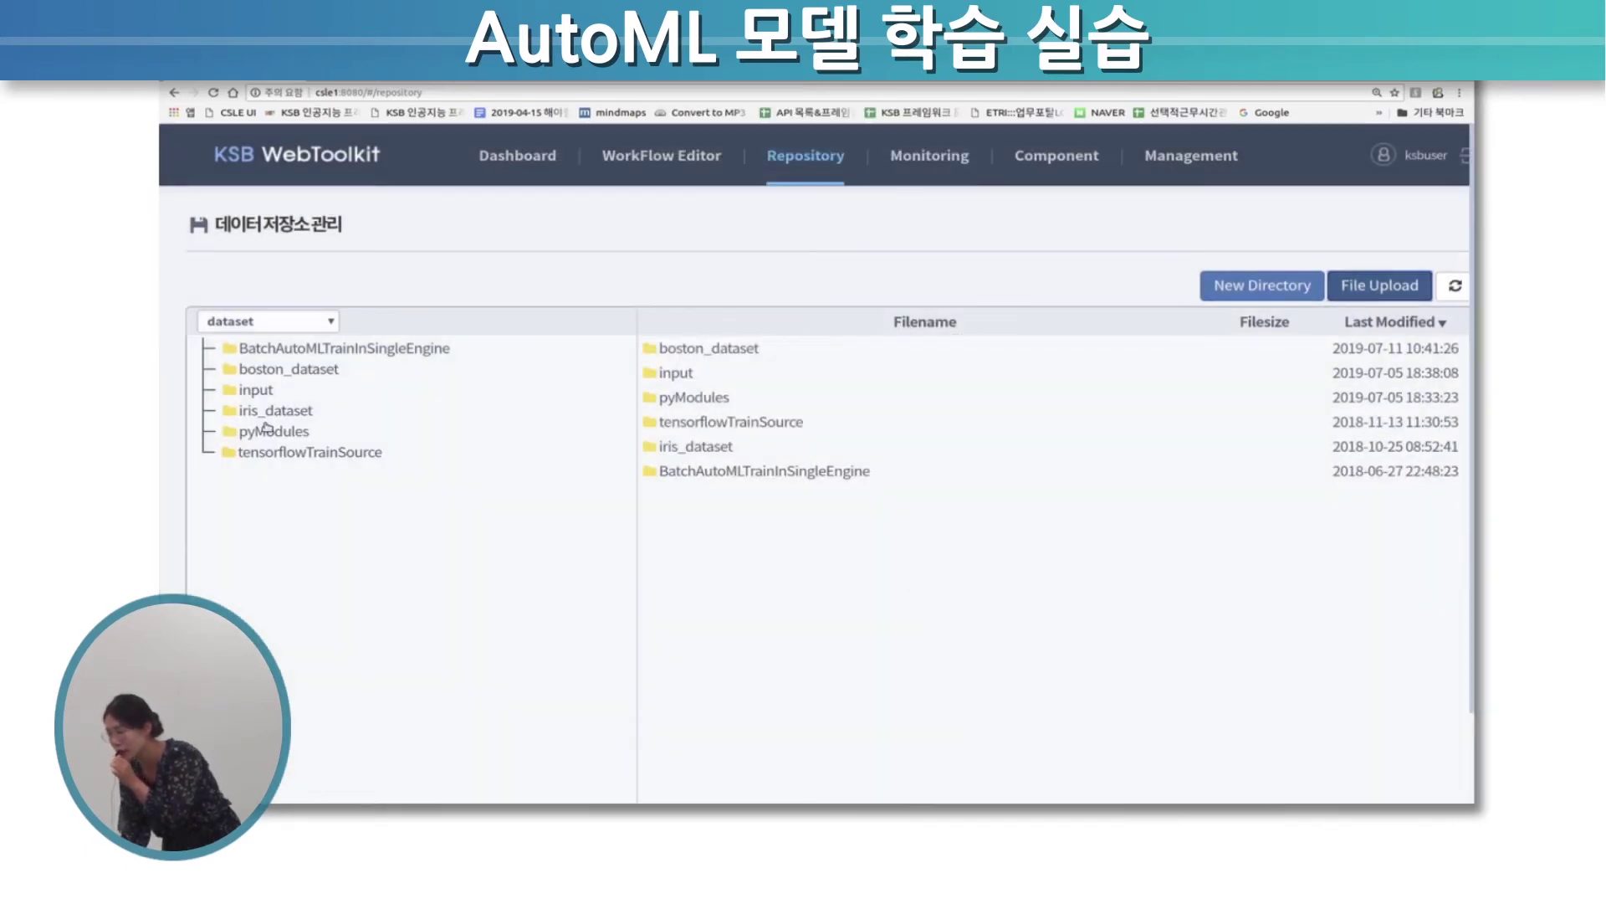
click(293, 378)
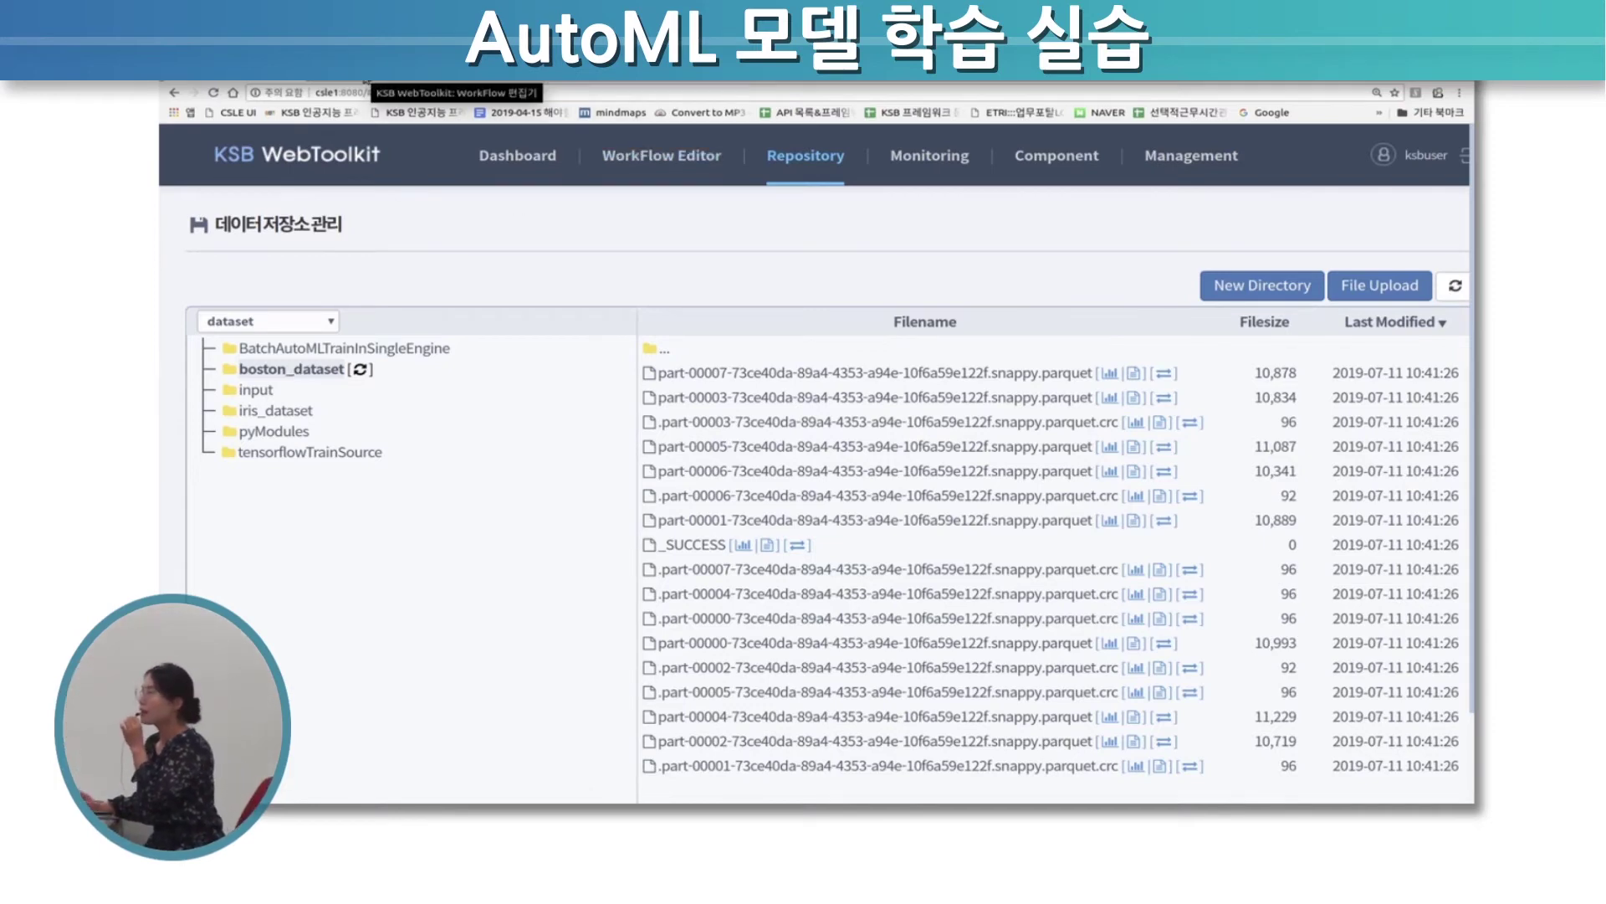
In the Workflow Editor, save a copy of the workflow as 2.5.5.[Regression]BatchAutoMLTrainInSingleEngine and check the saved workflow list
click(367, 82)
click(500, 82)
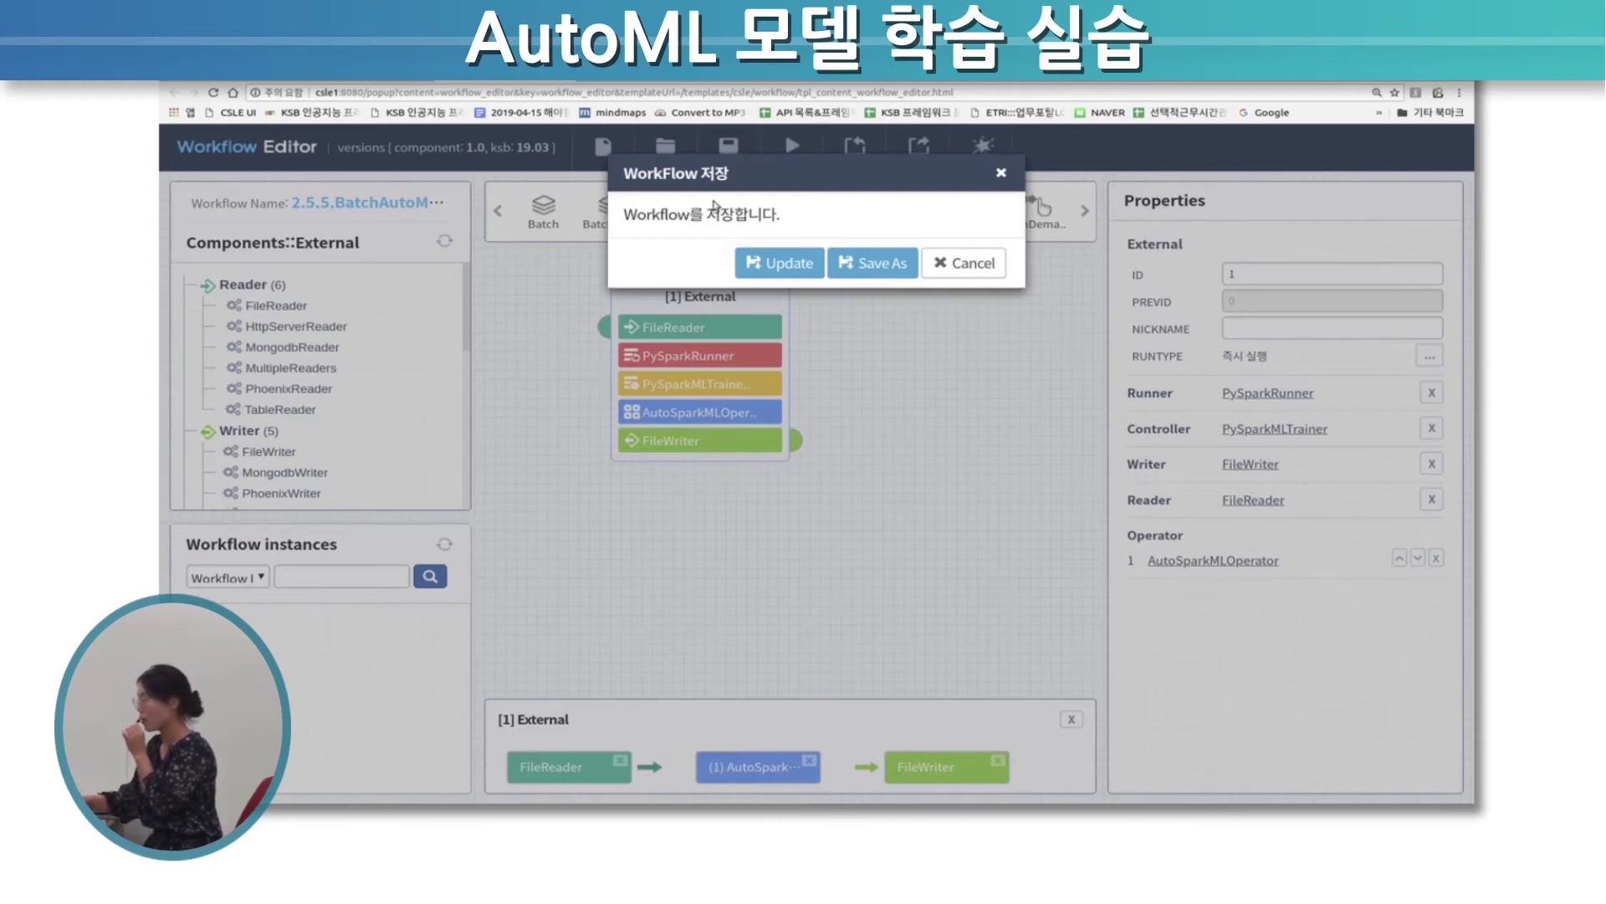
click(864, 269)
click(793, 226)
drag(795, 226, 991, 226)
text([Regression]BatchAutoMLTrair)
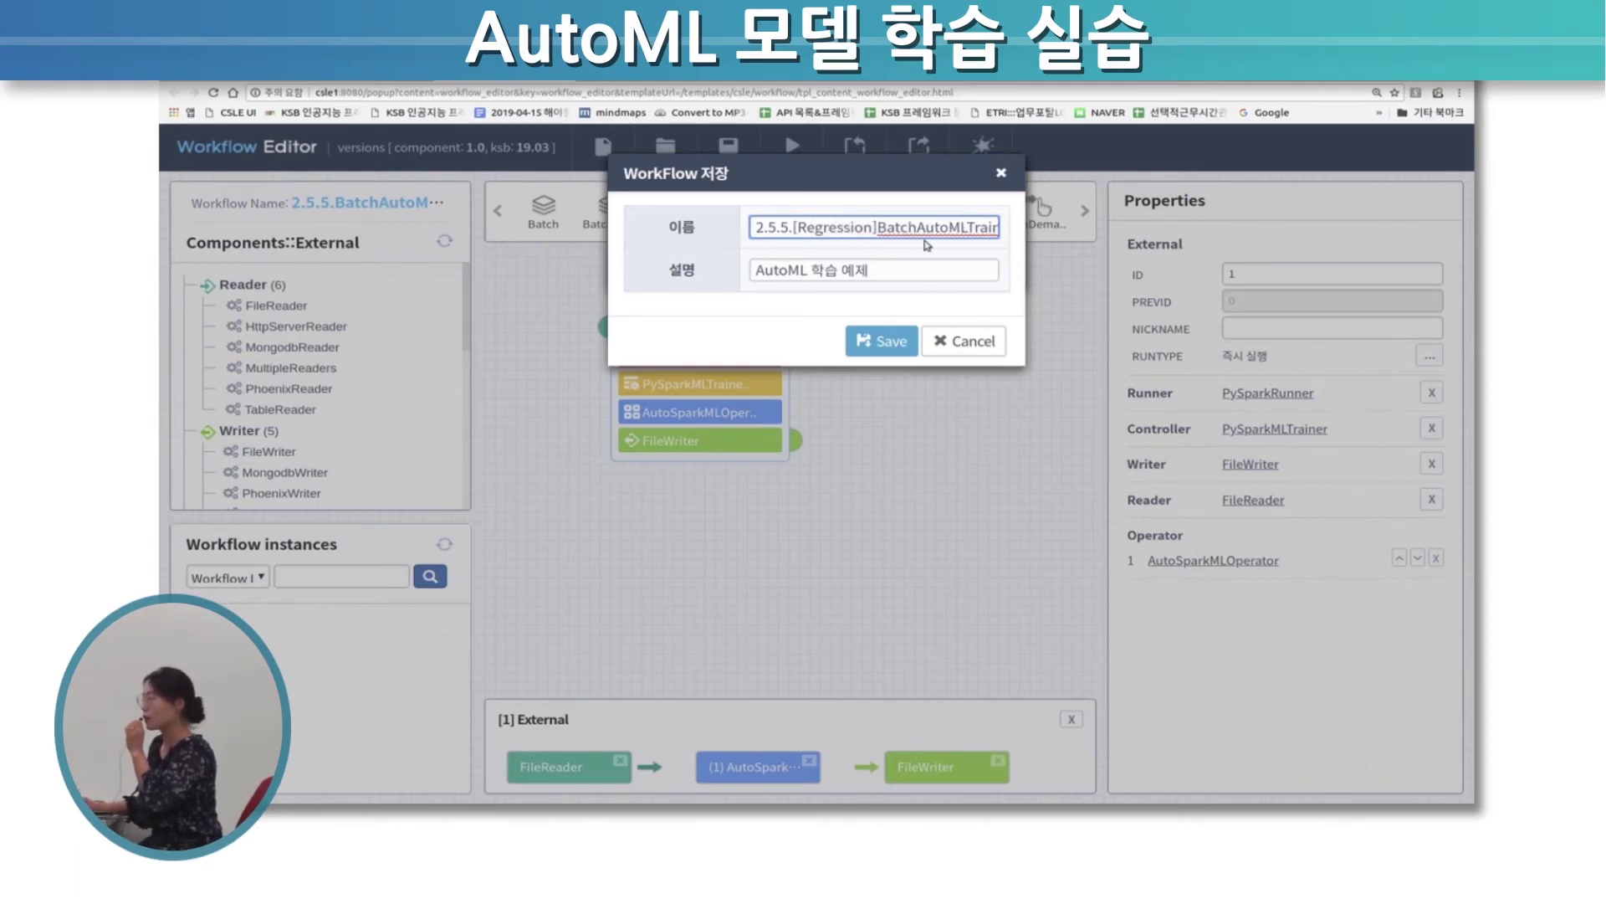
click(882, 343)
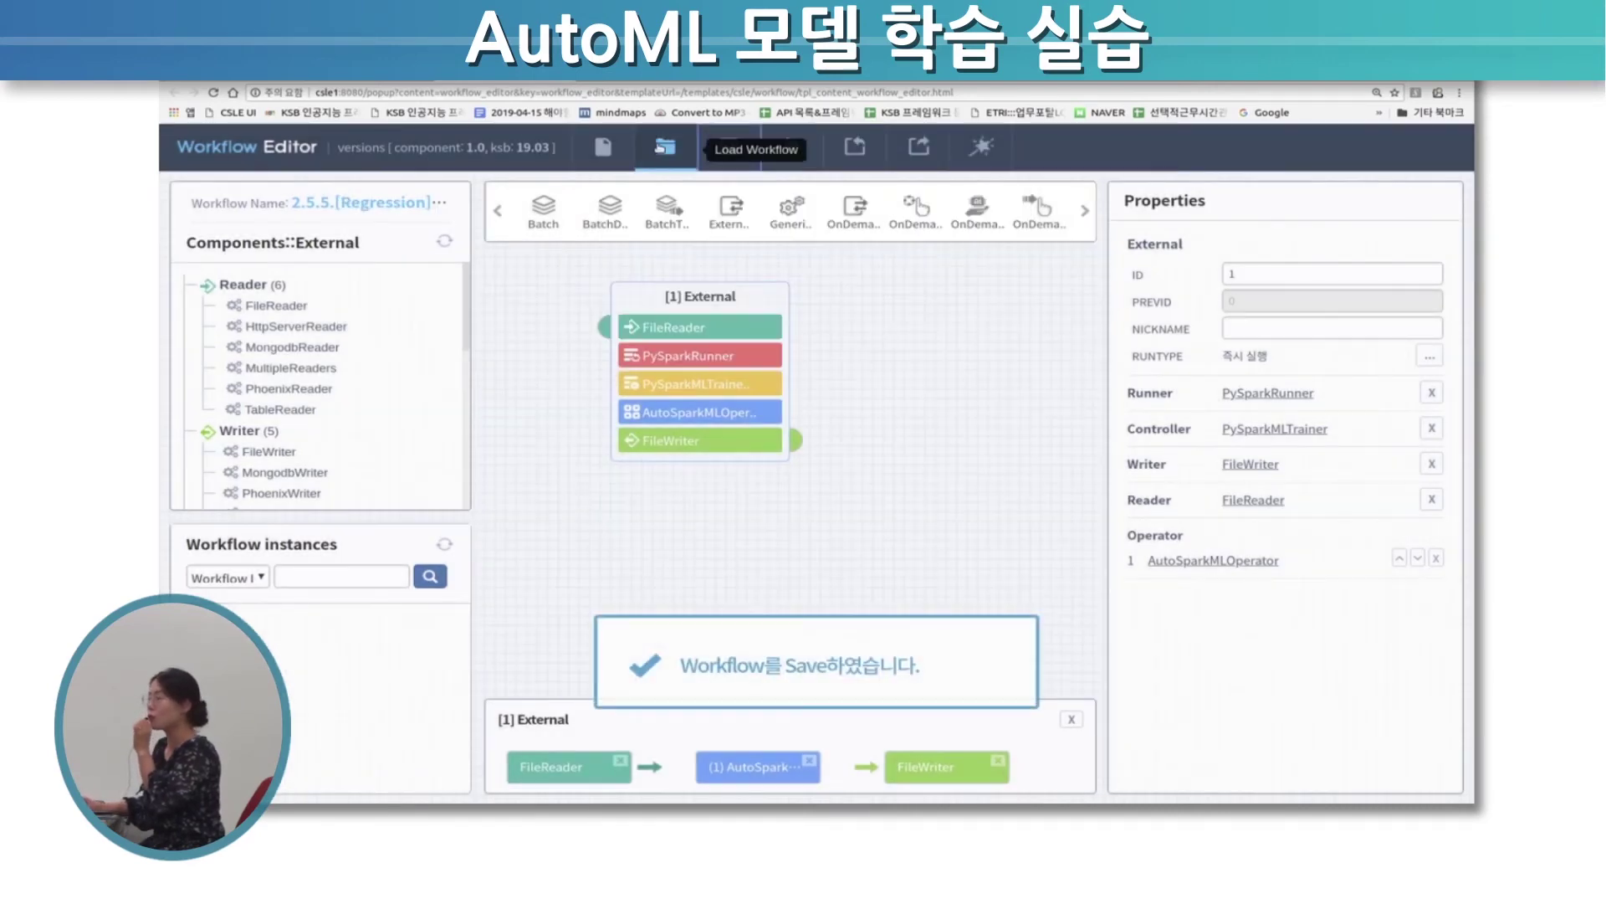
click(662, 147)
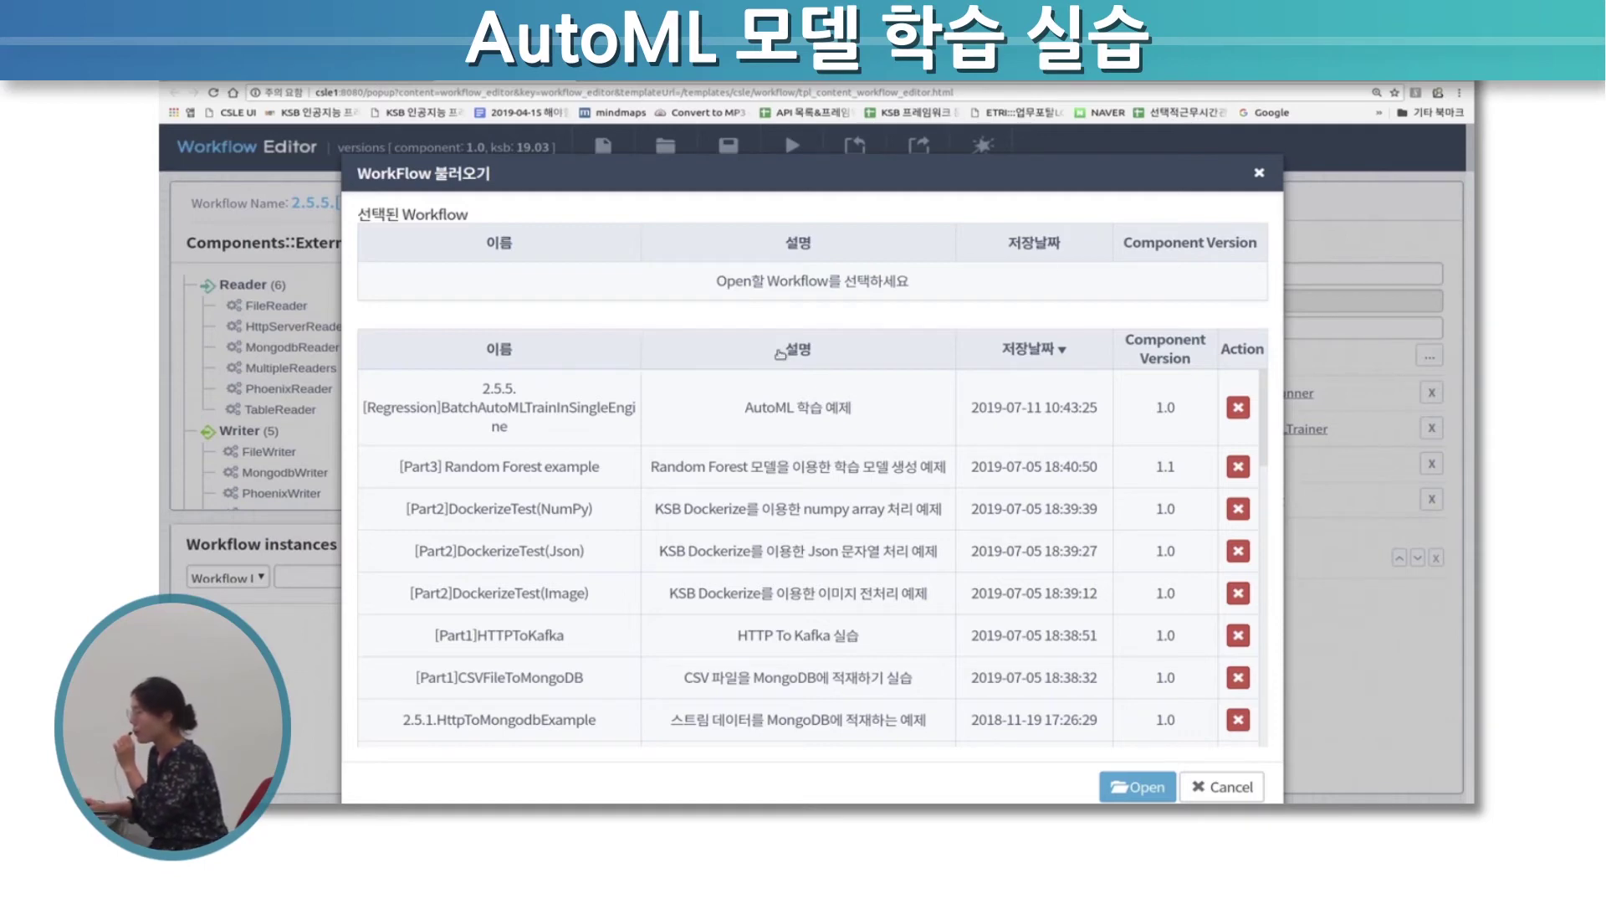
click(1260, 172)
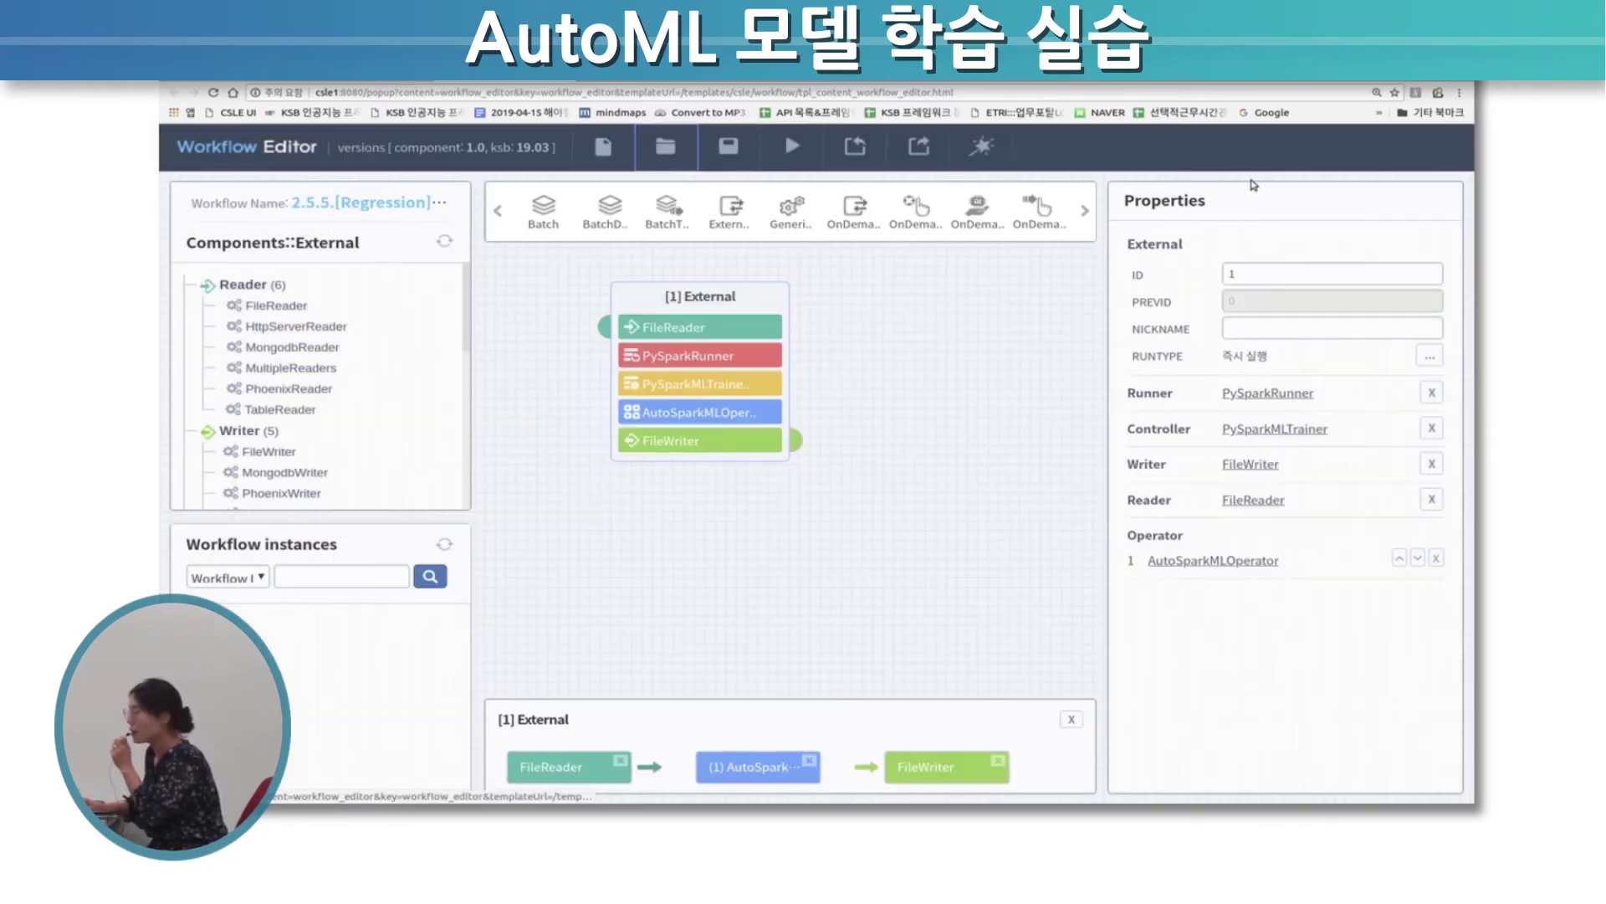
Set the FileReader's filePath to dataset/boston_dataset
click(712, 329)
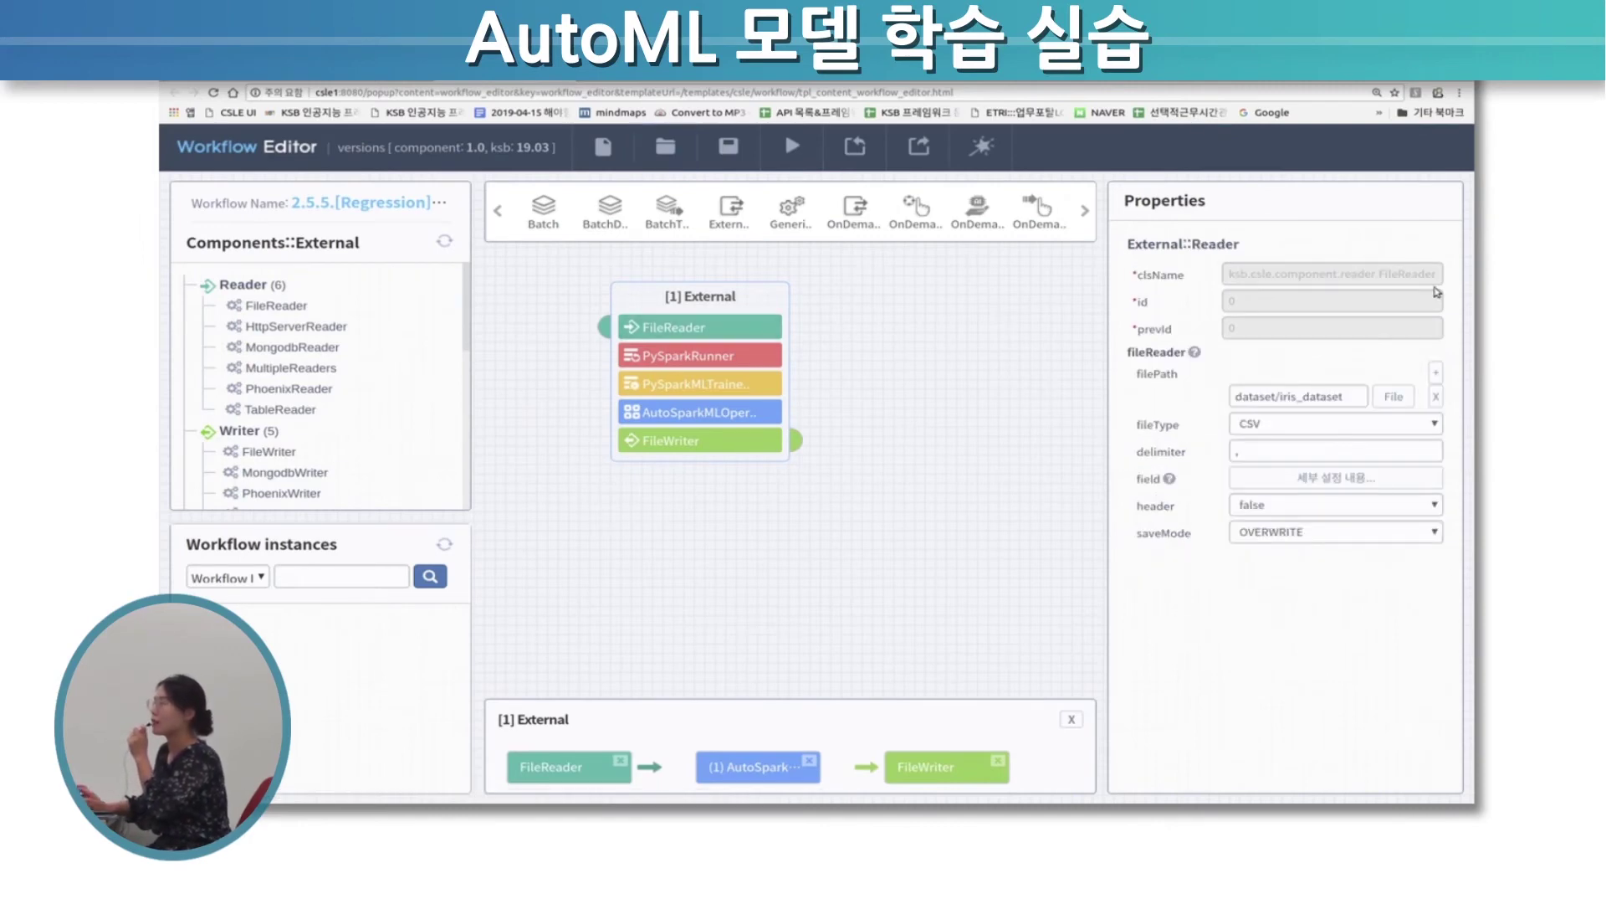
click(1394, 398)
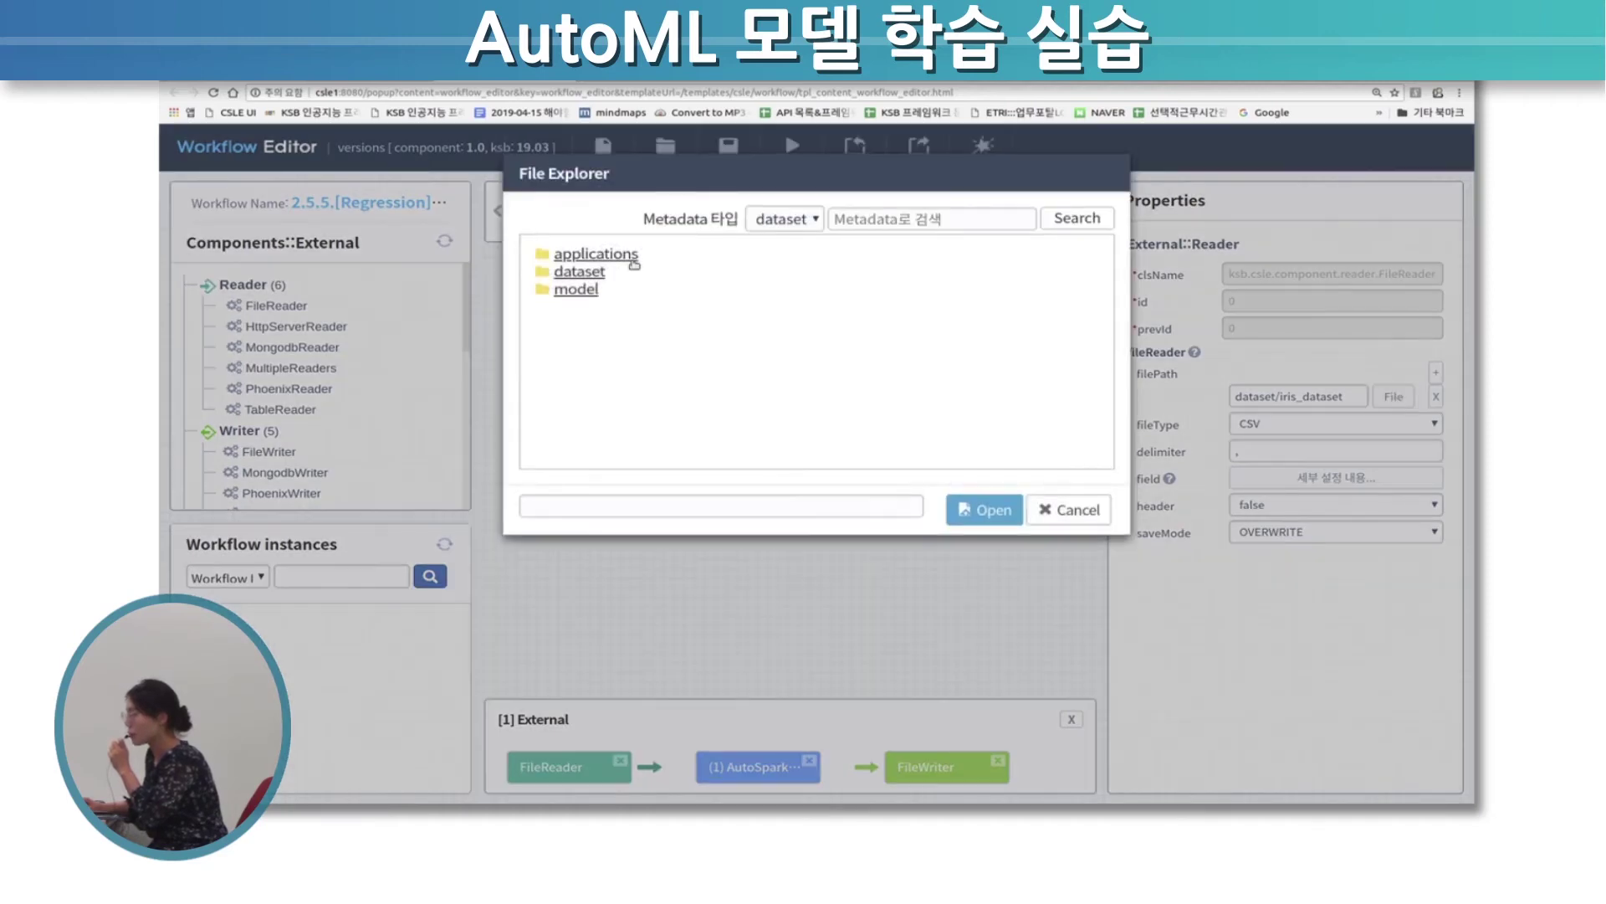
click(595, 276)
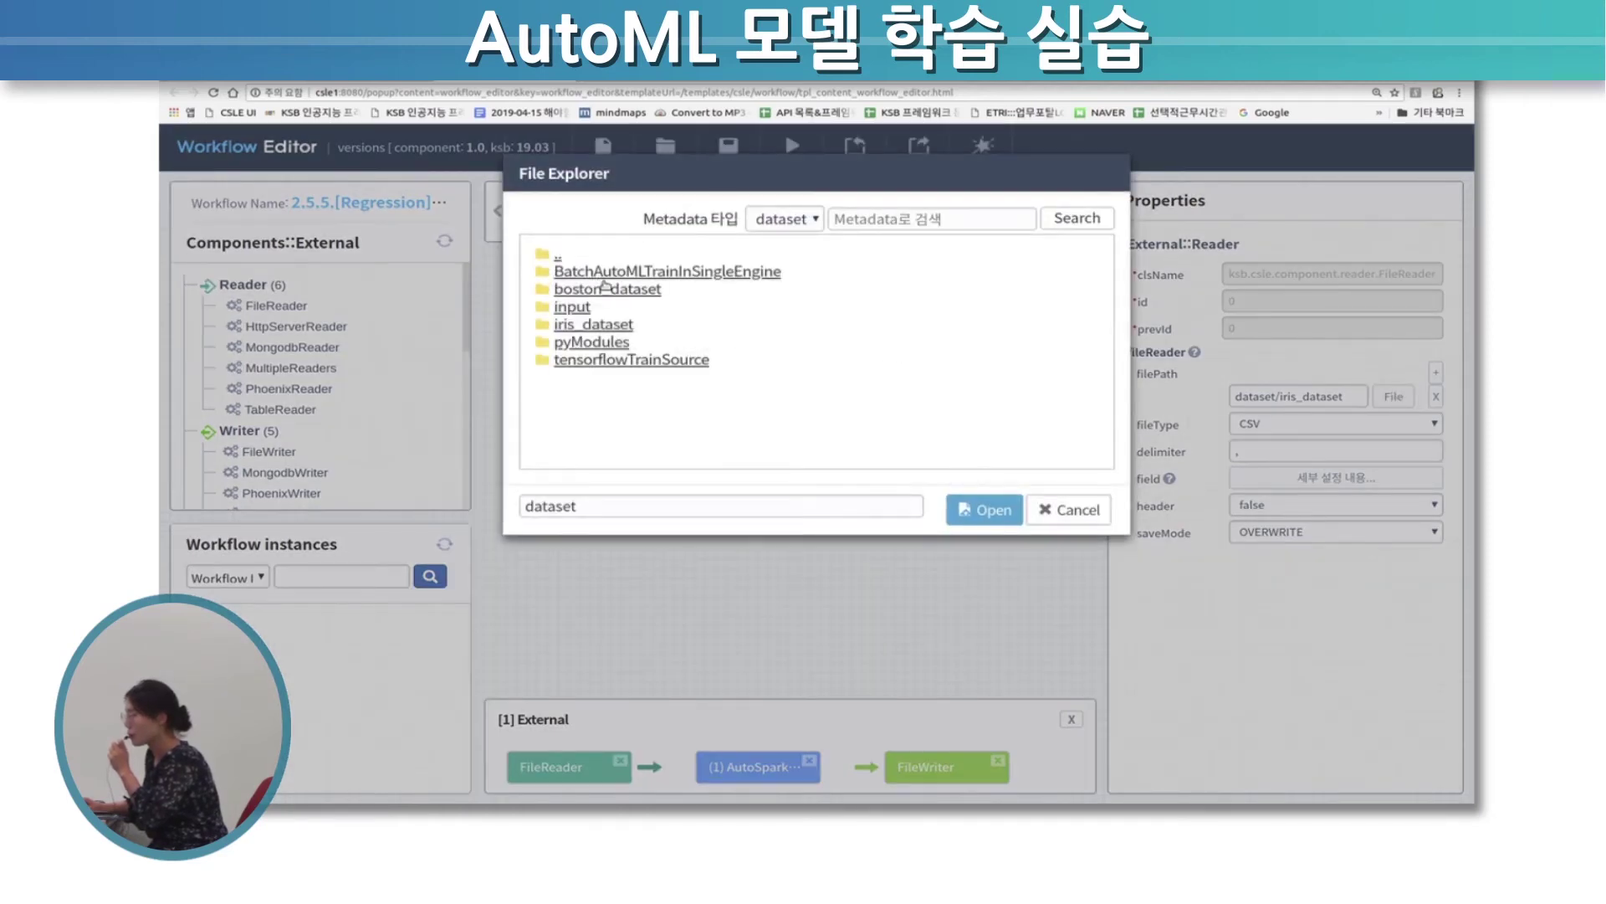
click(620, 295)
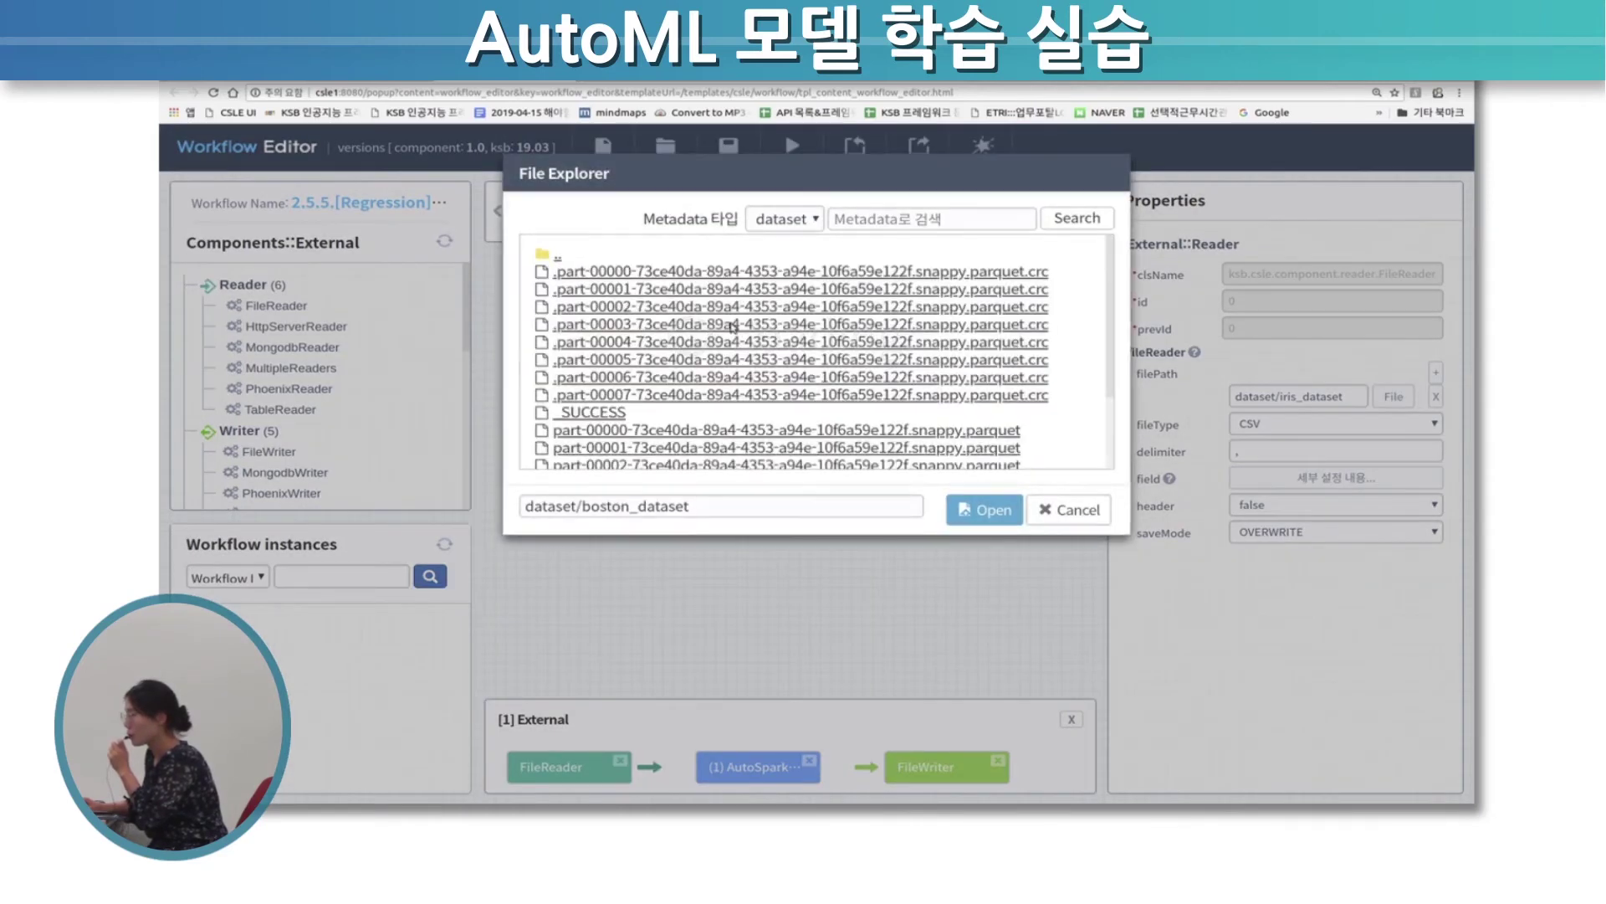
click(987, 511)
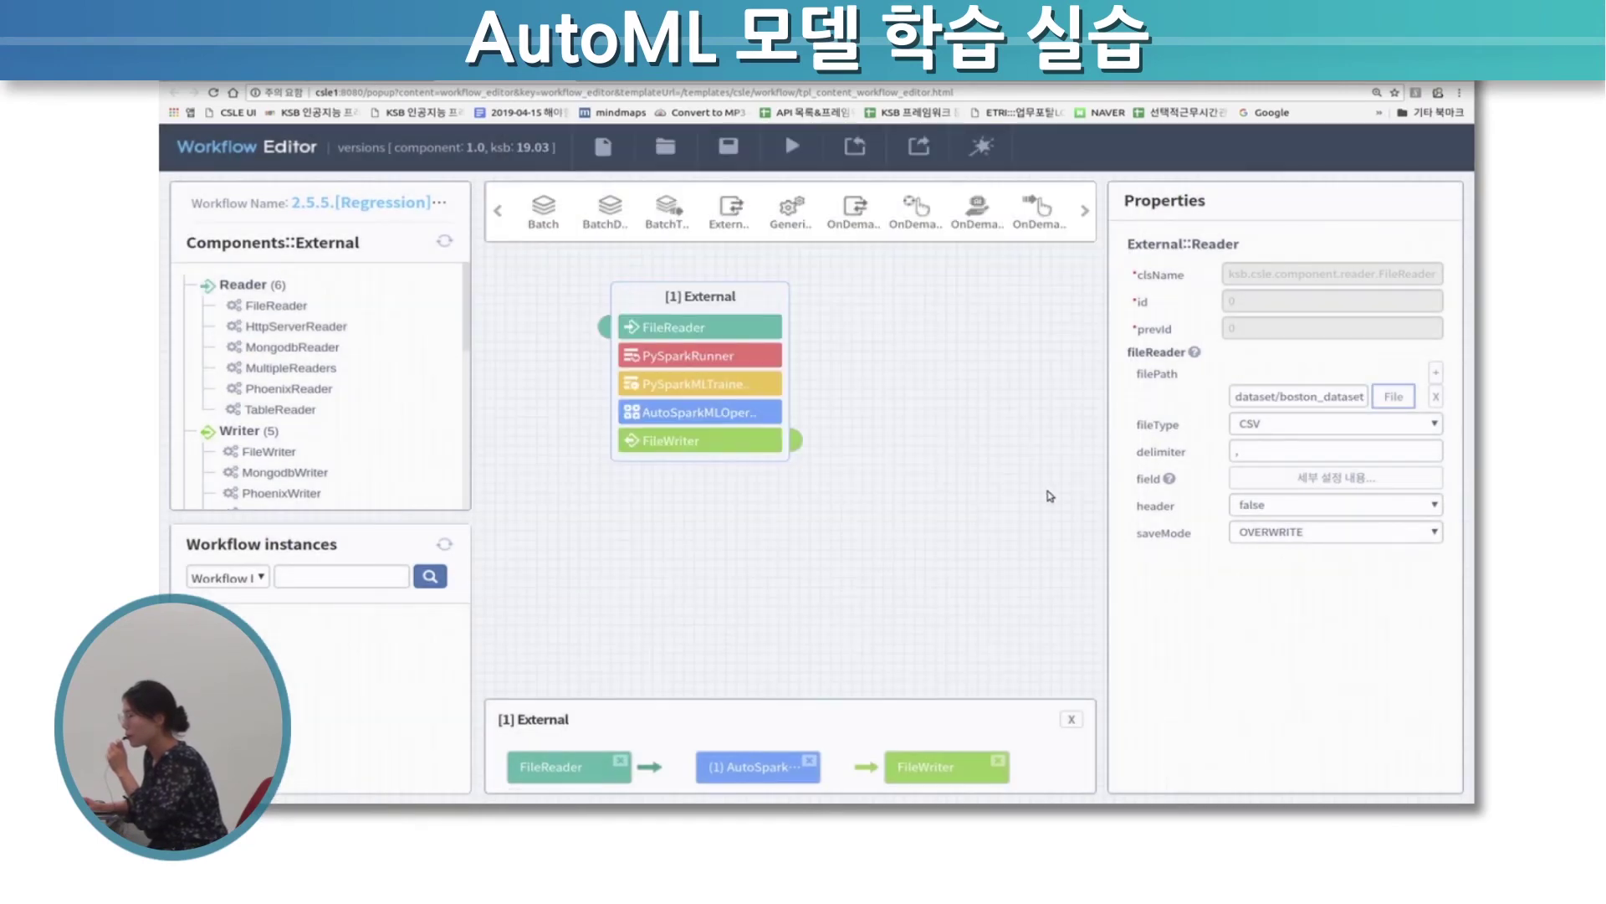
Look through the list of saved workflows from a blank workflow
click(603, 147)
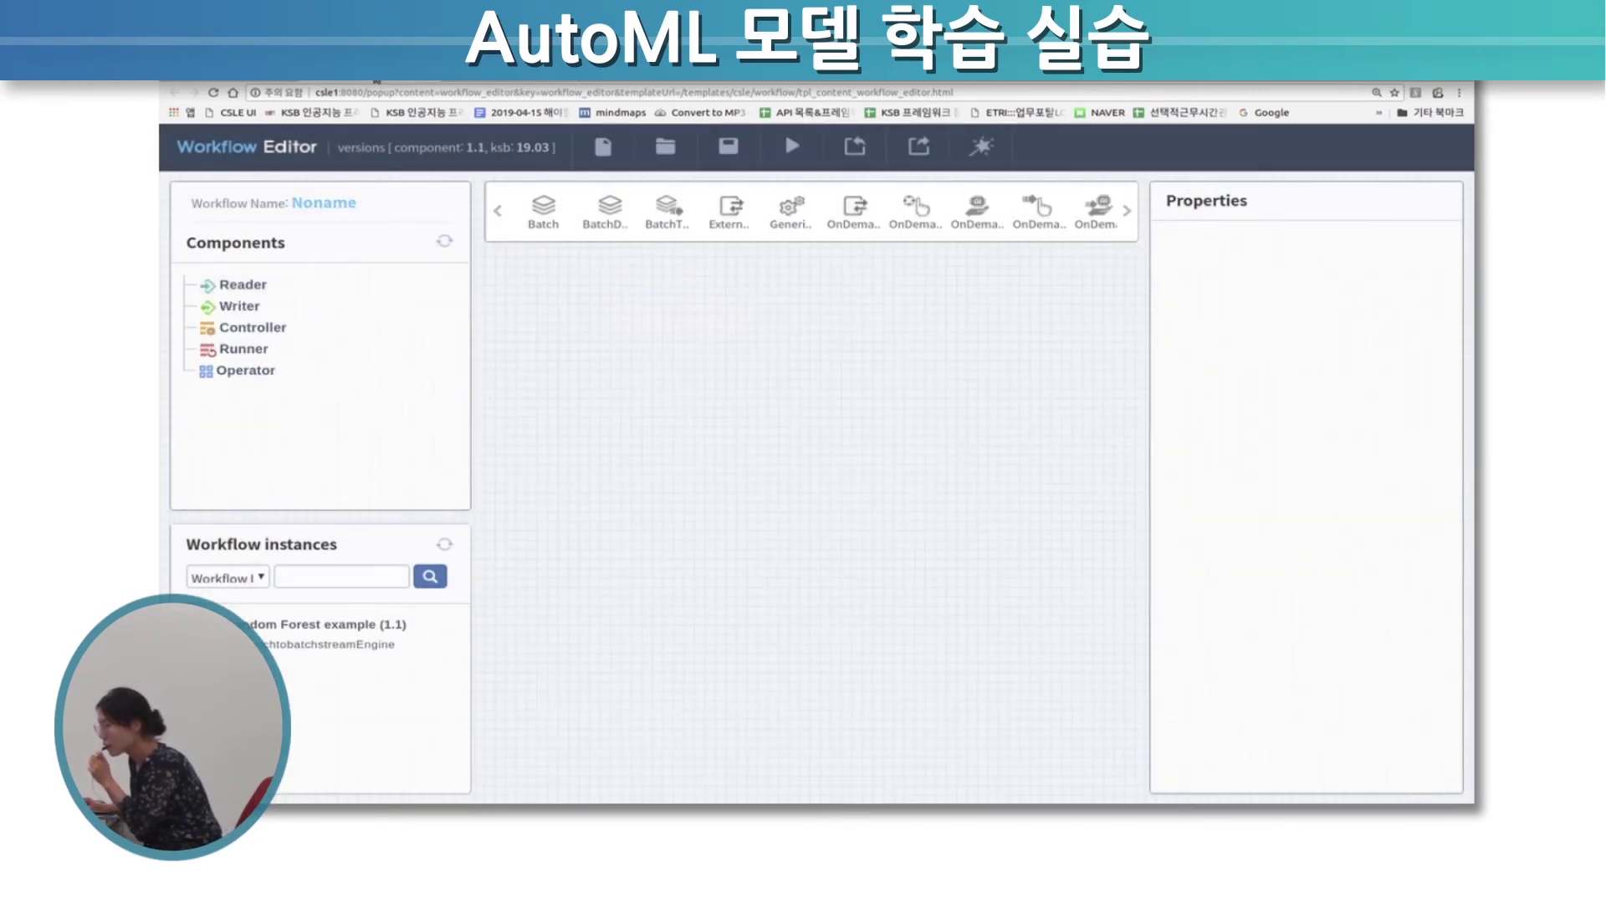
click(666, 146)
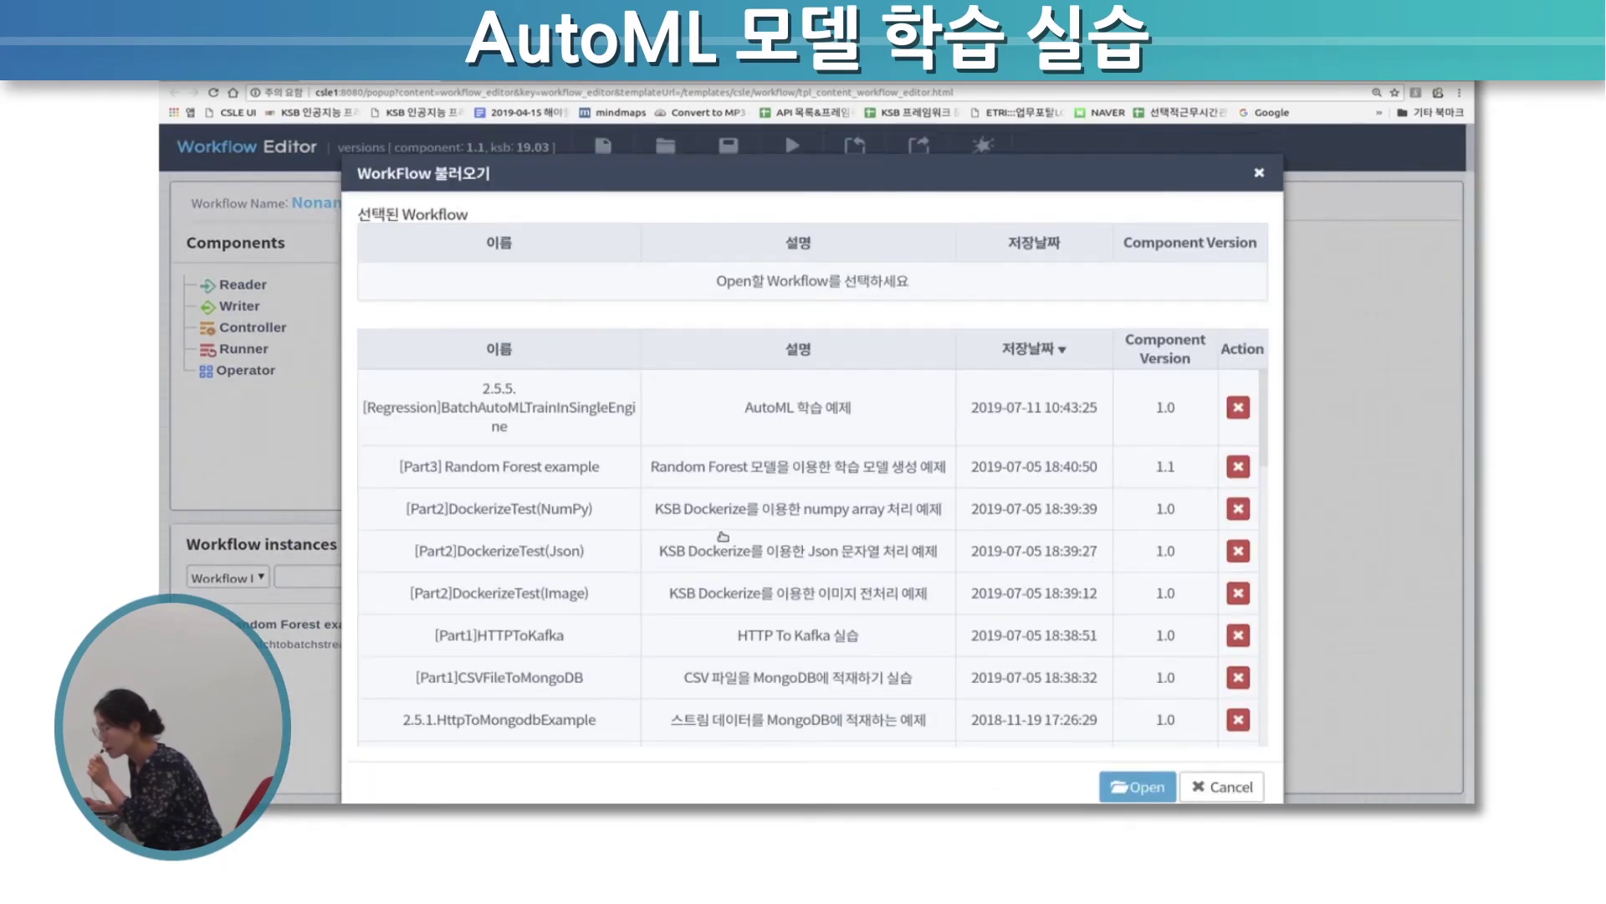
scroll(725, 540, down, 2)
scroll(724, 540, down, 3)
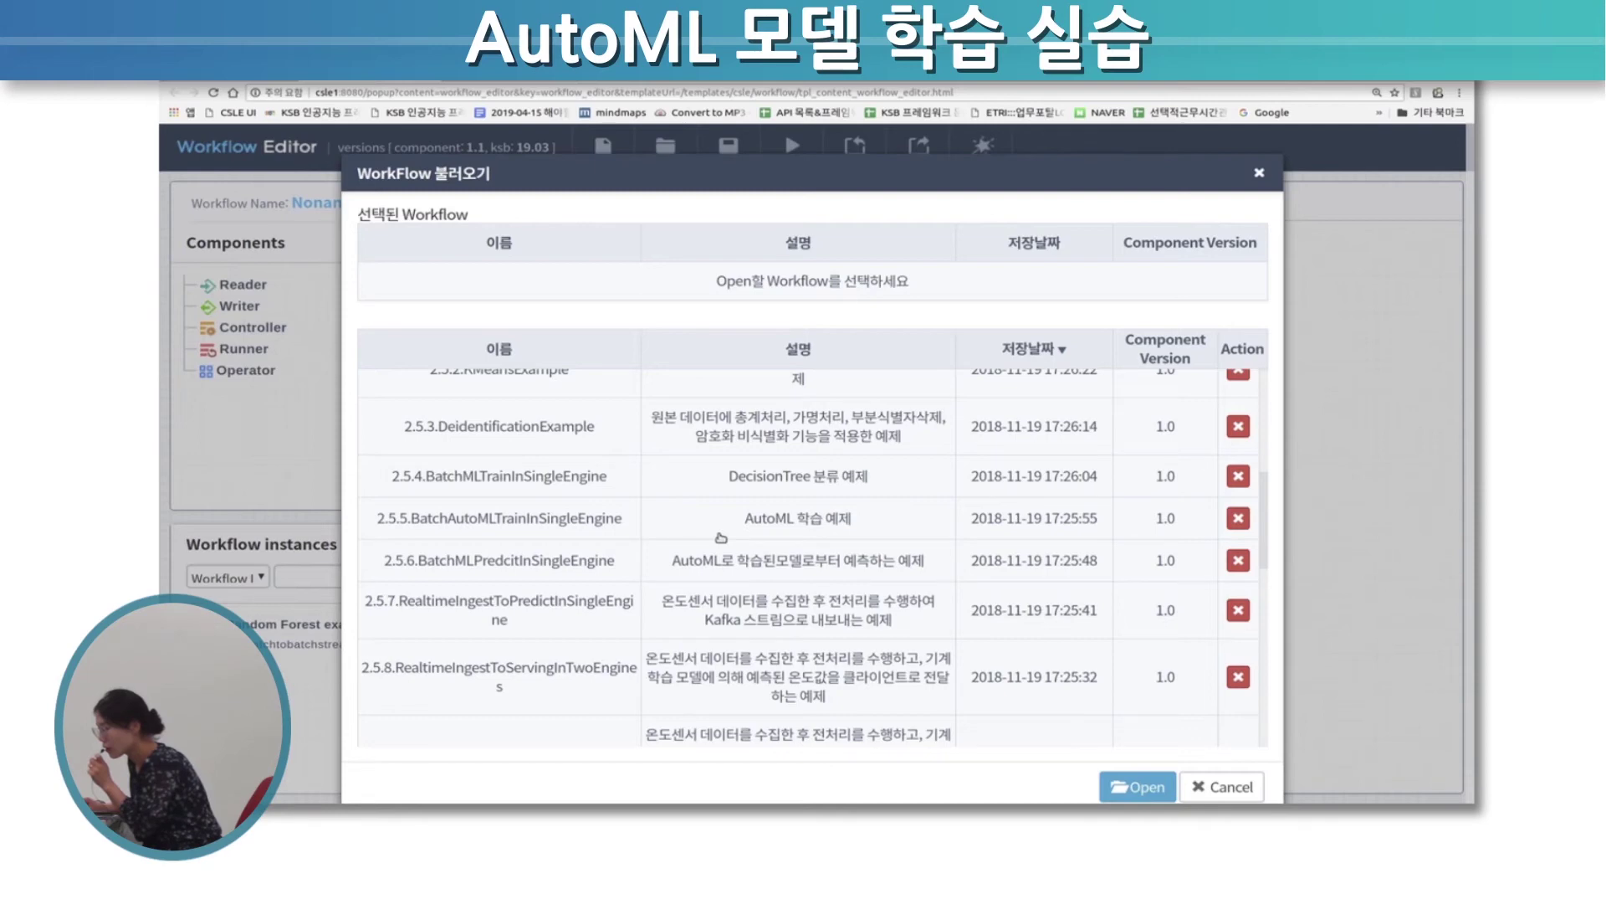
scroll(721, 538, down, 6)
scroll(718, 536, down, 2)
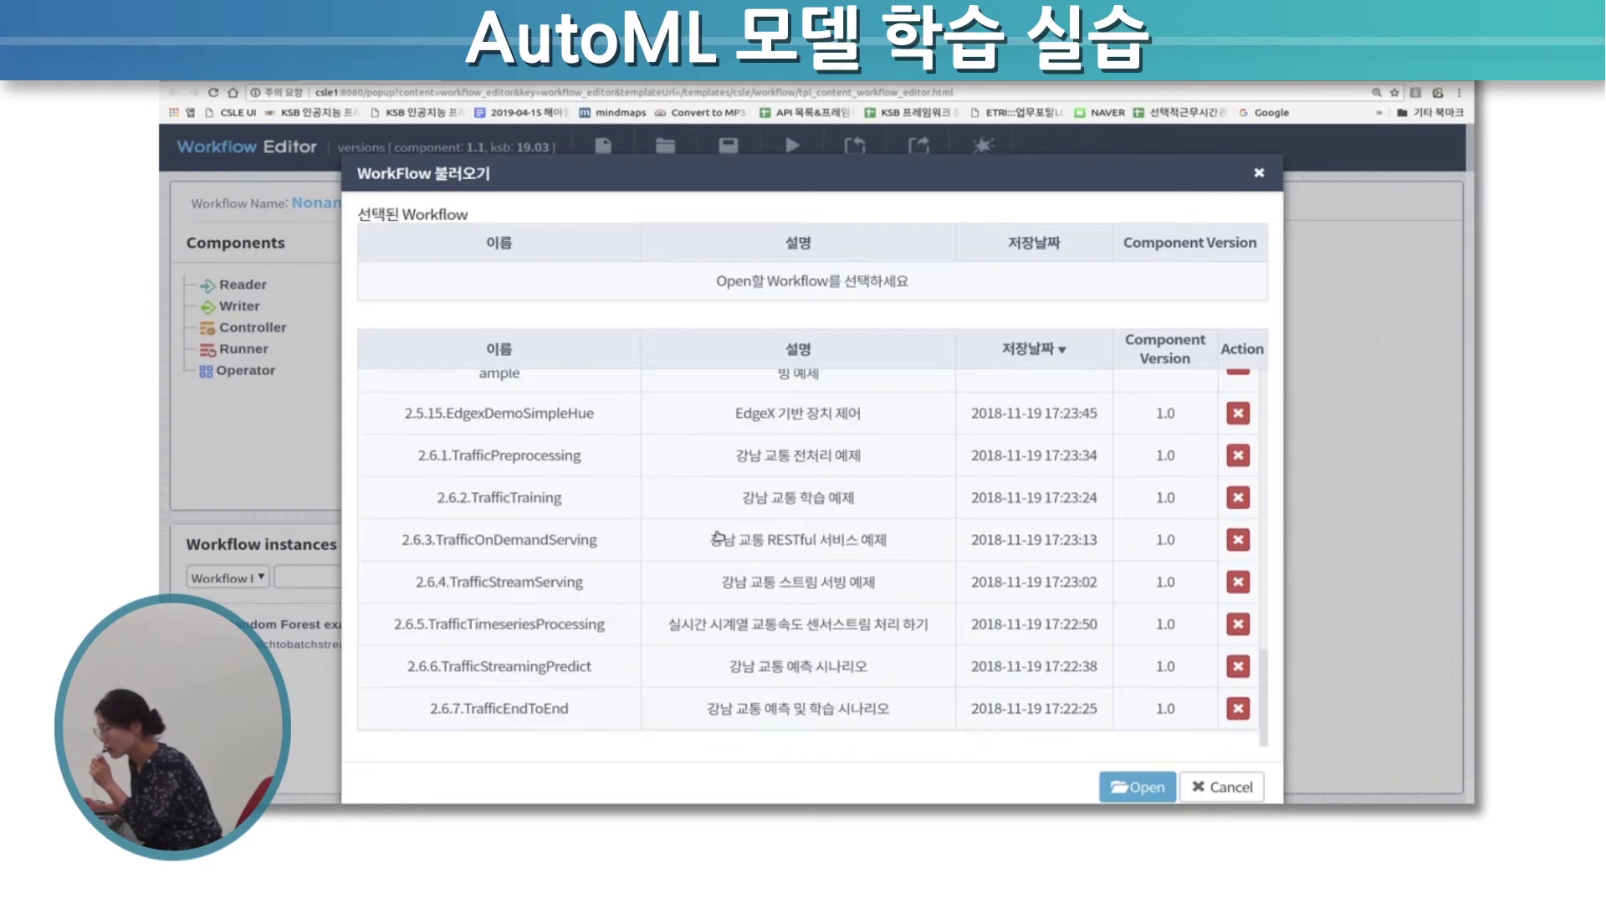
scroll(785, 508, up, 12)
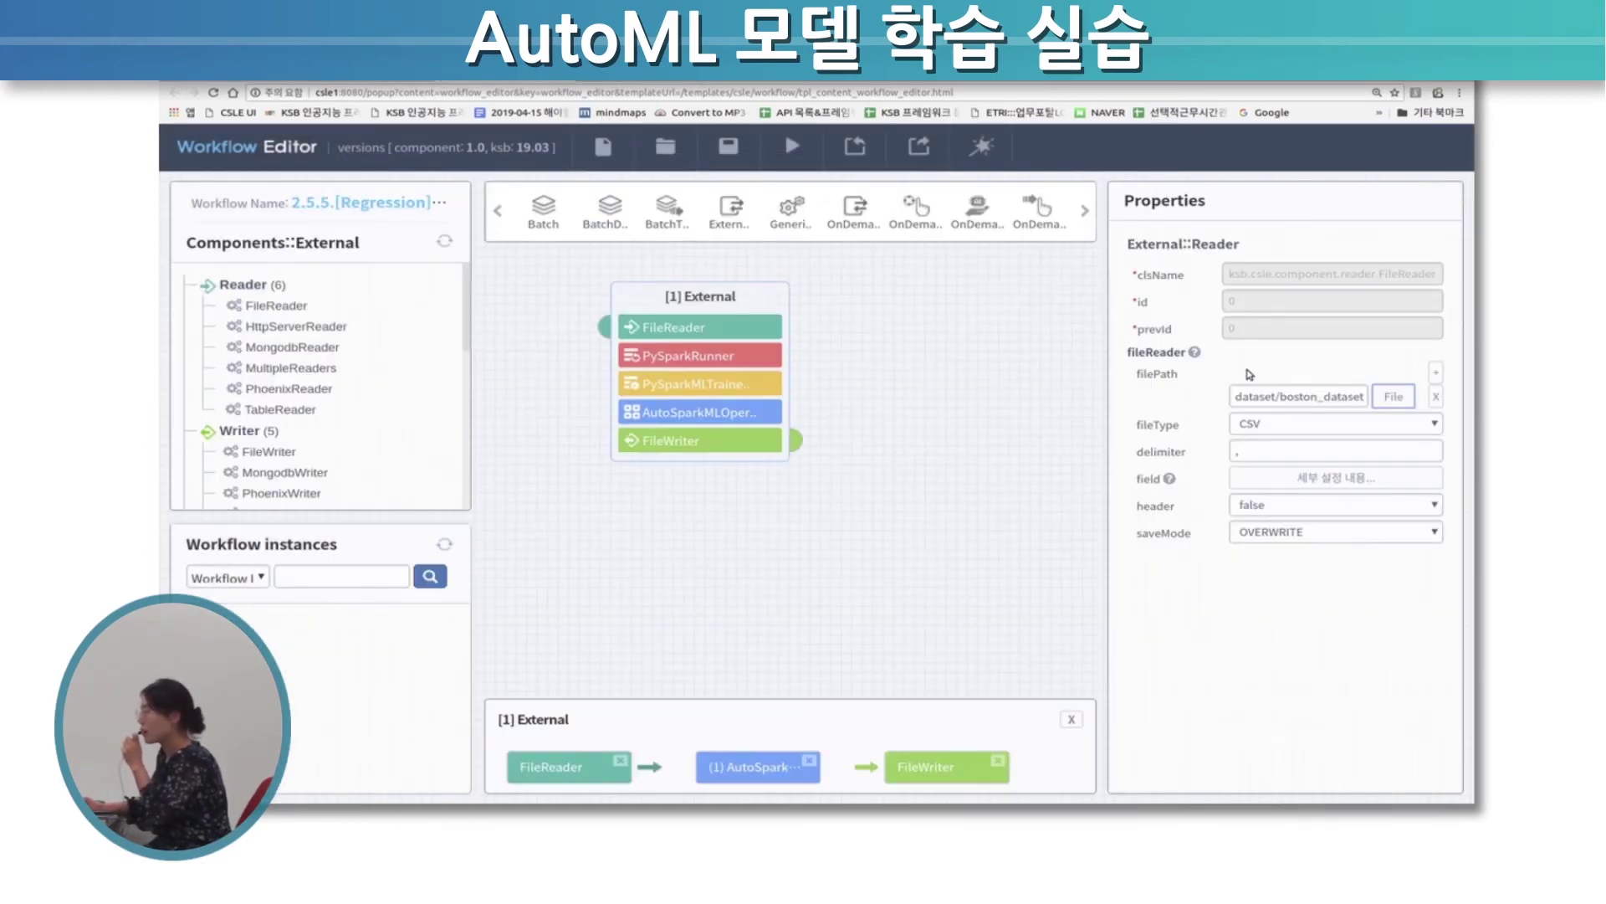
Set the FileReader's fileType to PARQUET
click(1263, 428)
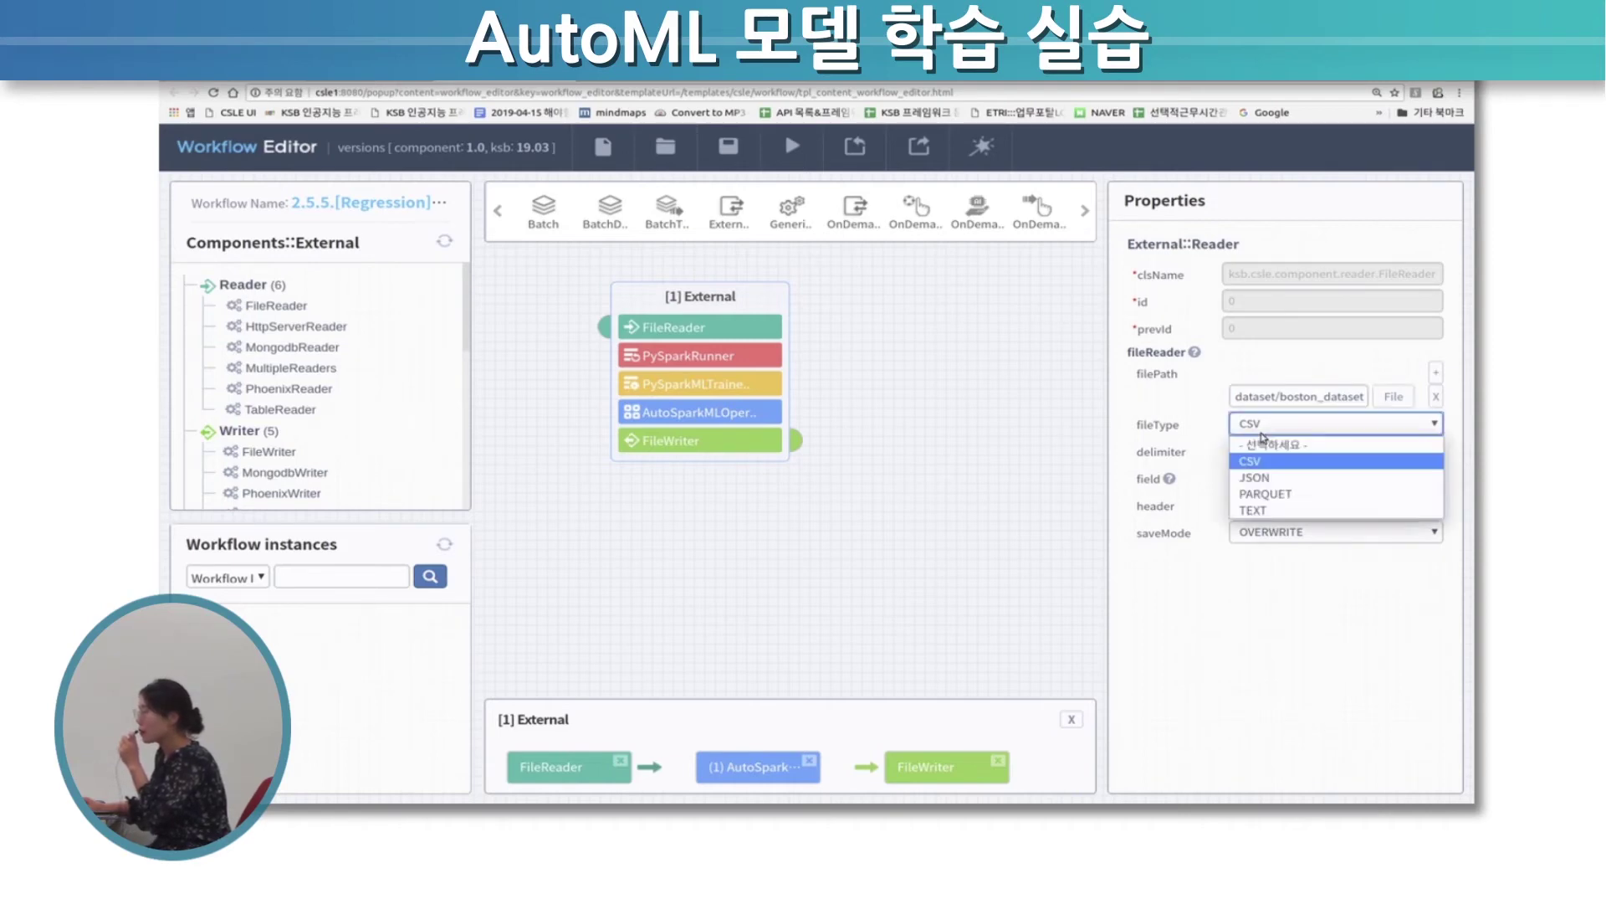
click(1267, 496)
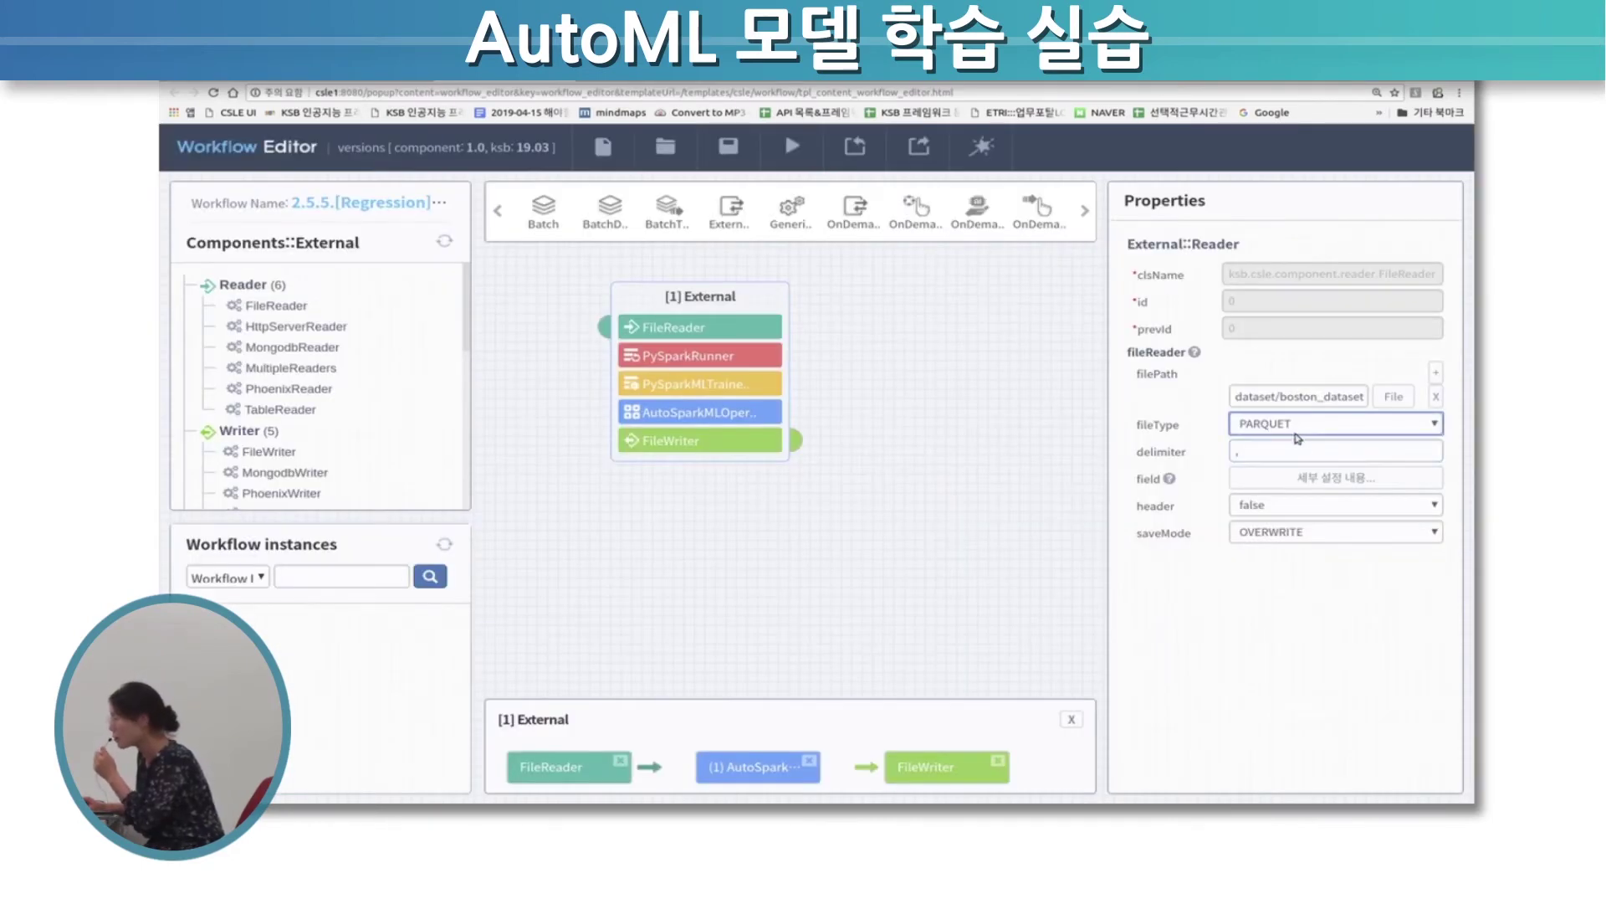
Review the FileReader's header and saveMode options without changing them
click(1298, 504)
click(1298, 505)
click(1302, 533)
click(1302, 533)
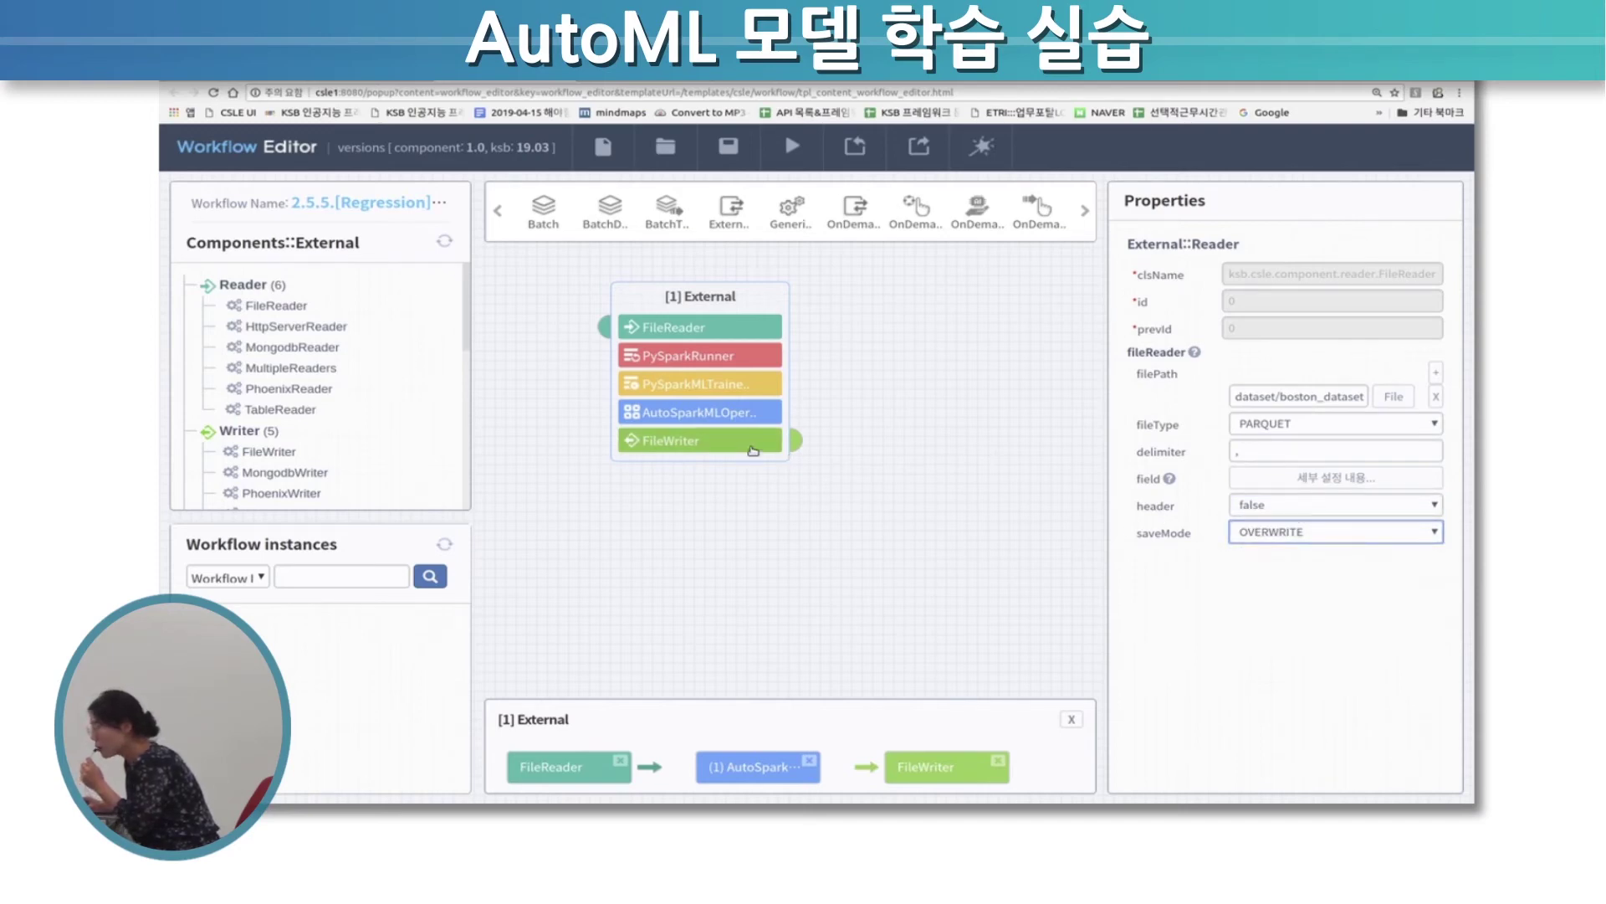
Set the AutoSparkMLOperator's autoMLTrainer type to Regression and recheck the operator's properties
click(759, 415)
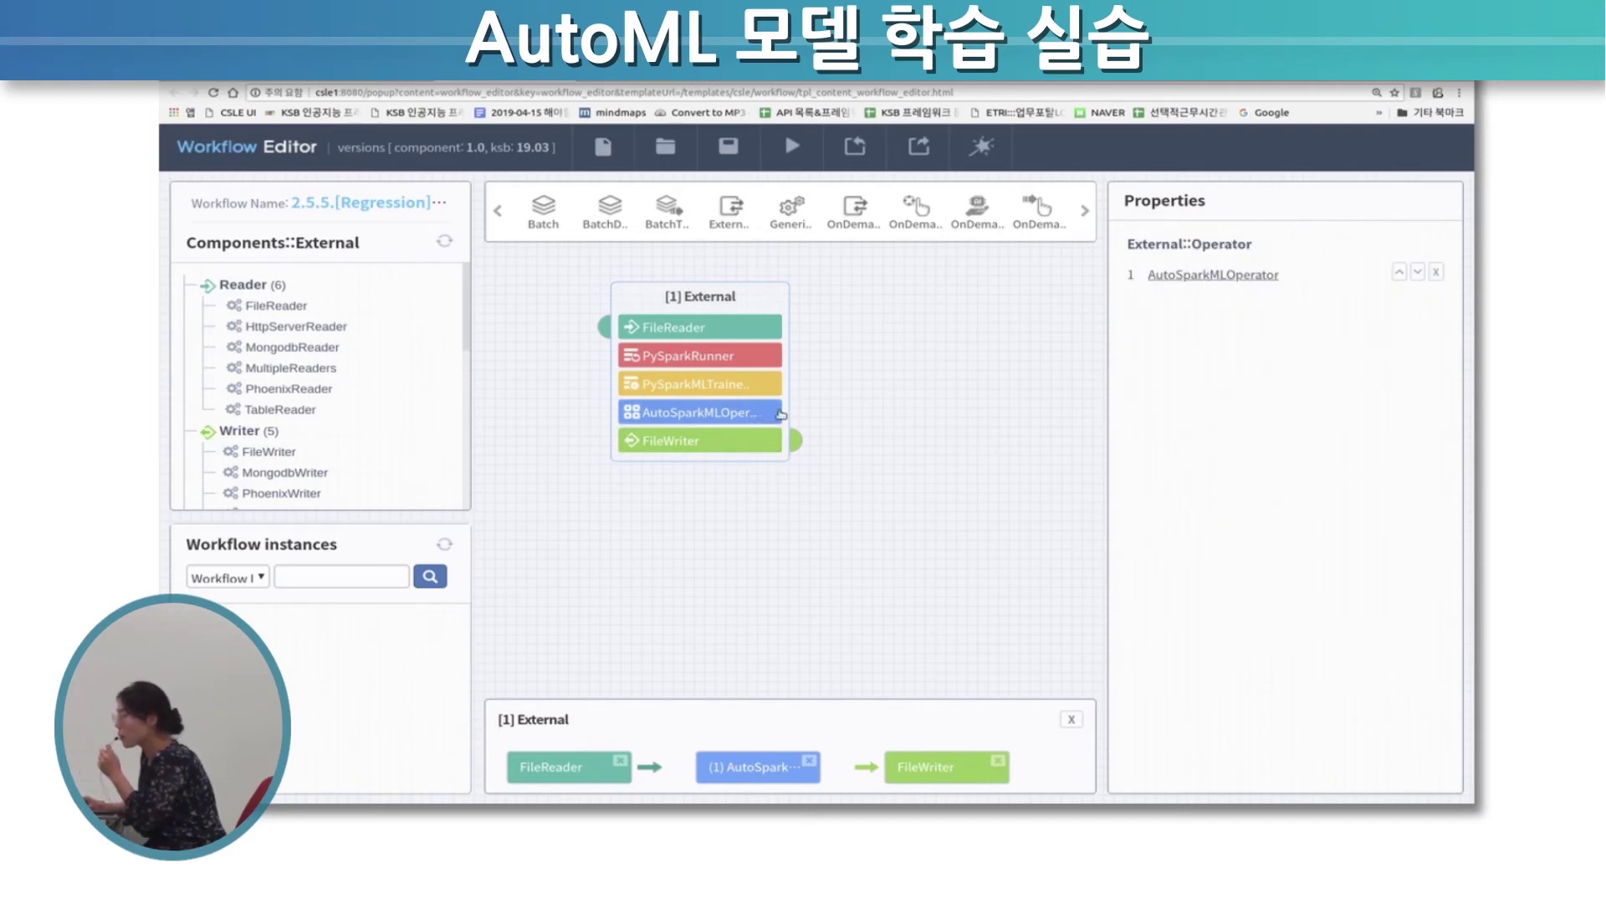
click(1192, 278)
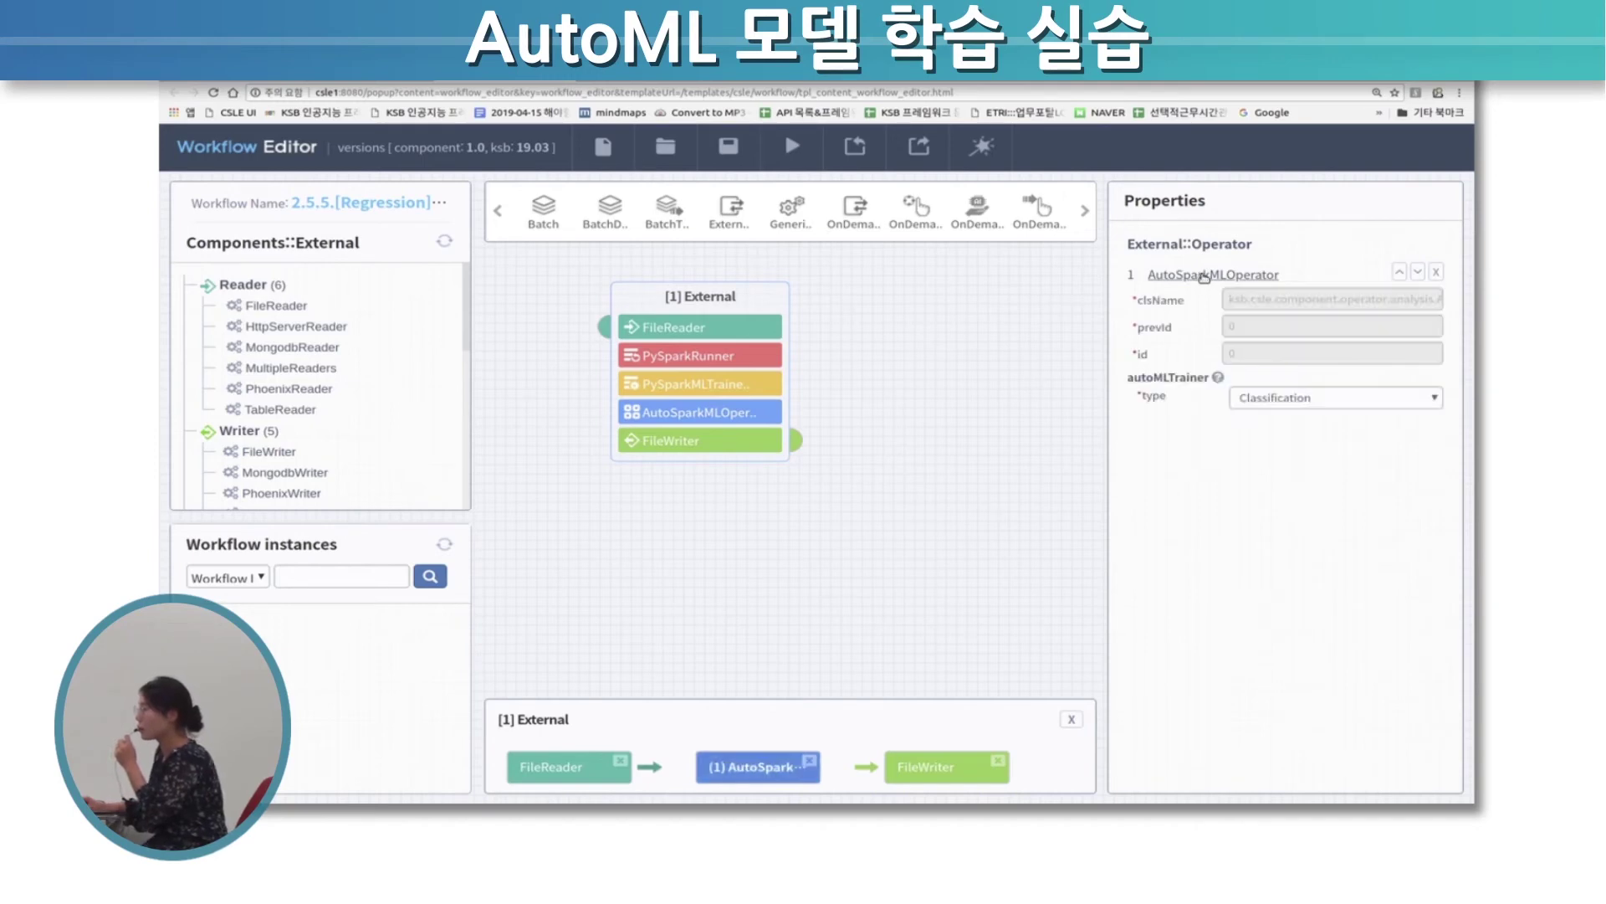
click(1347, 404)
click(1332, 448)
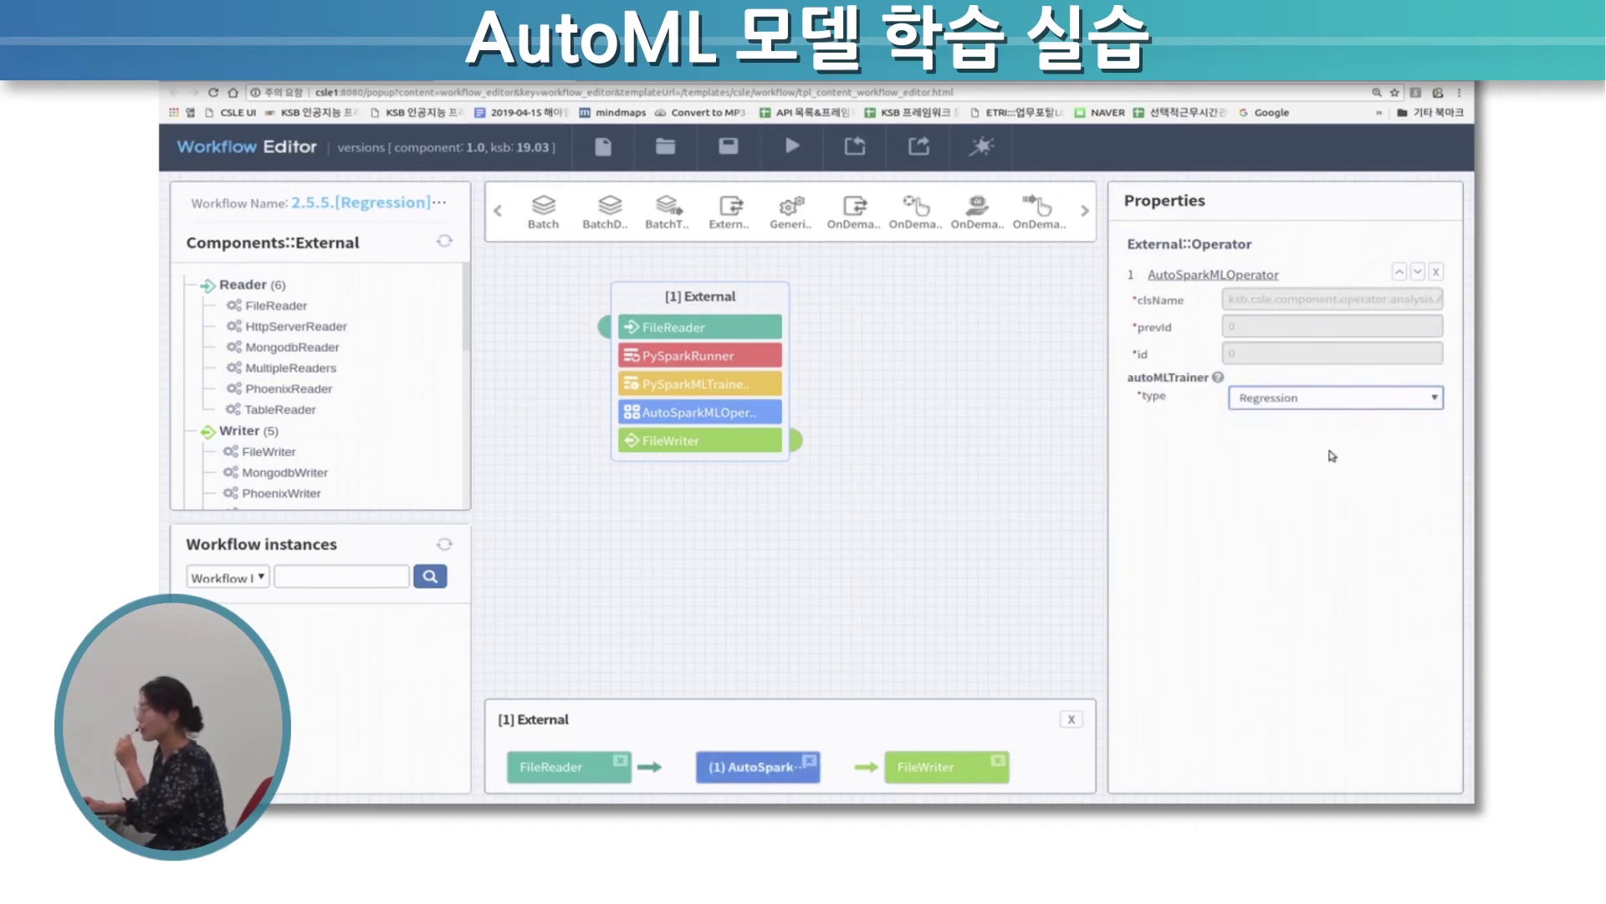
click(1008, 460)
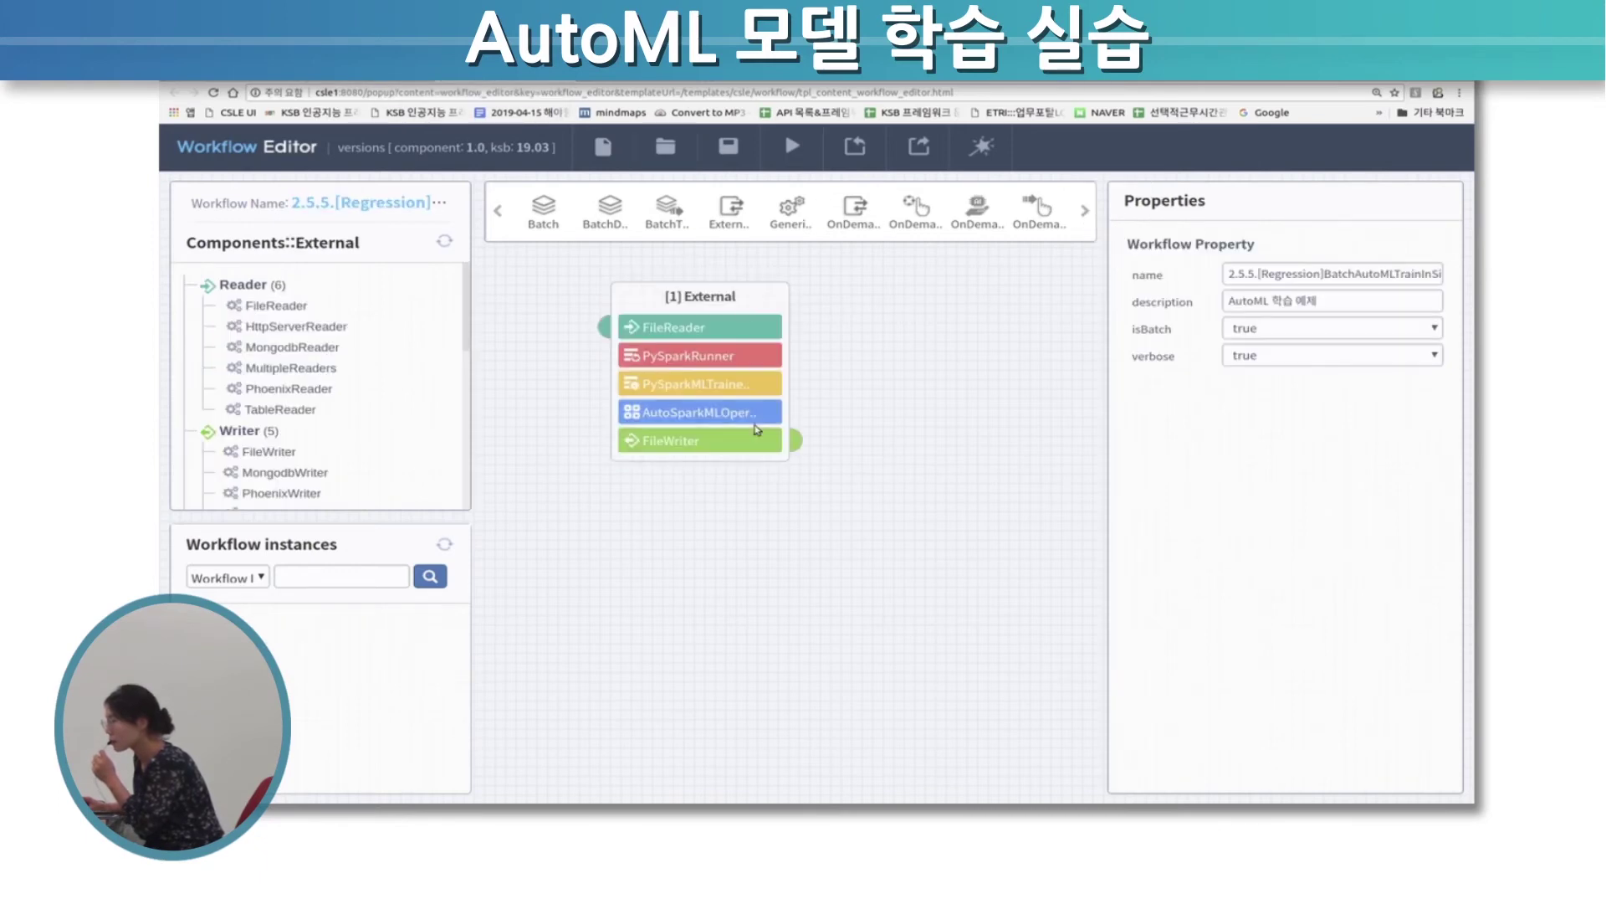
click(755, 416)
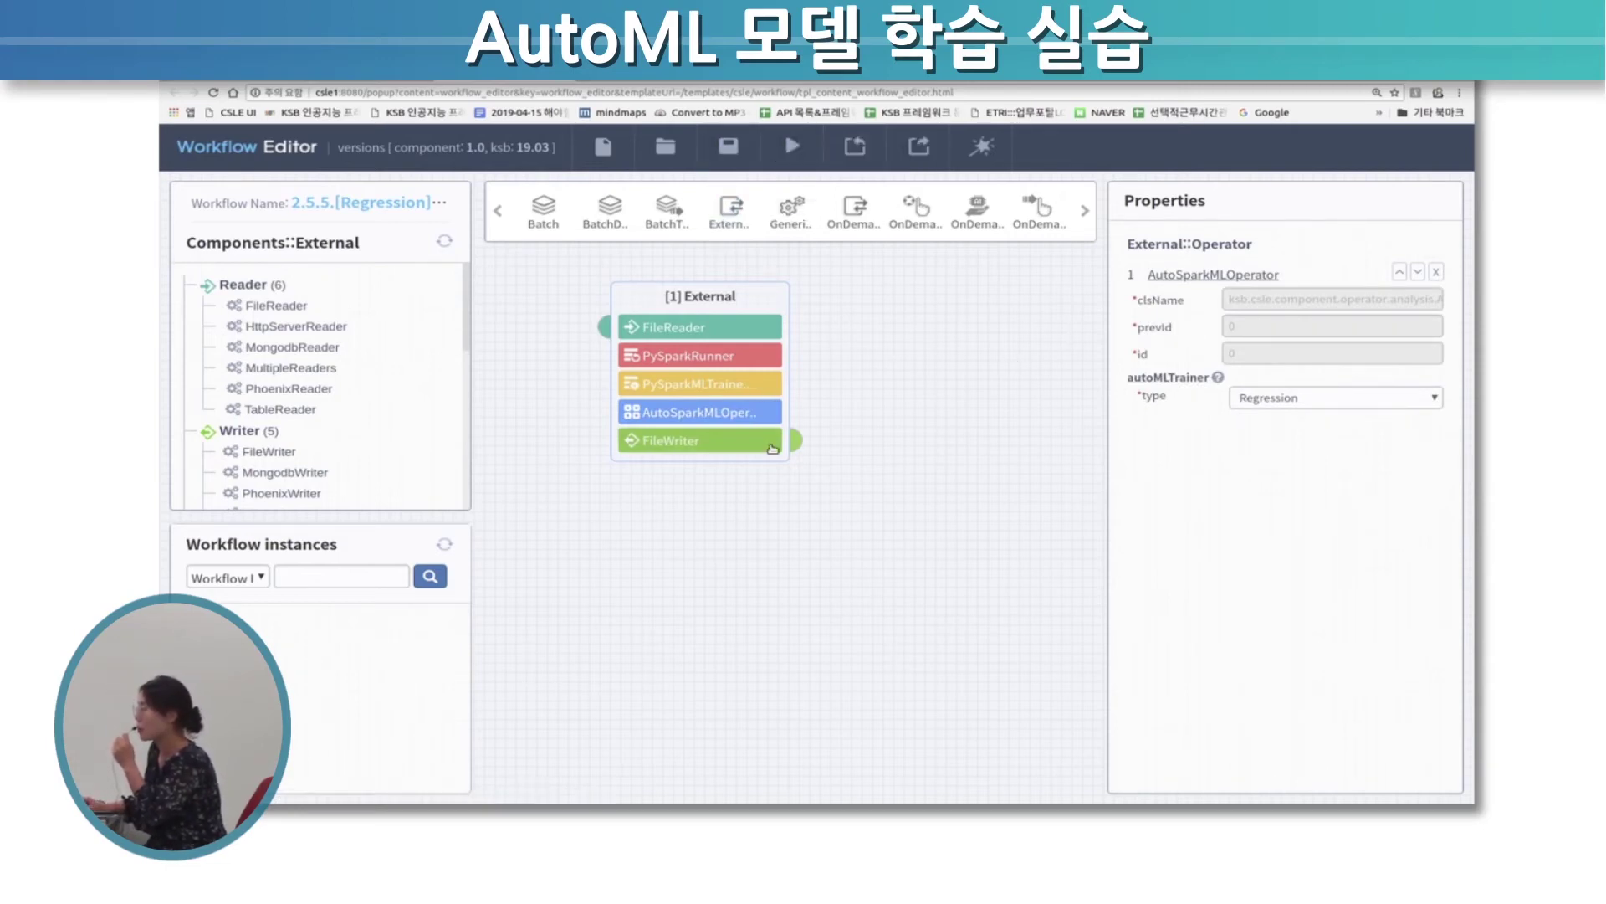
Check the FileWriter's filePath and run the regression workflow with its existing submit settings
click(700, 440)
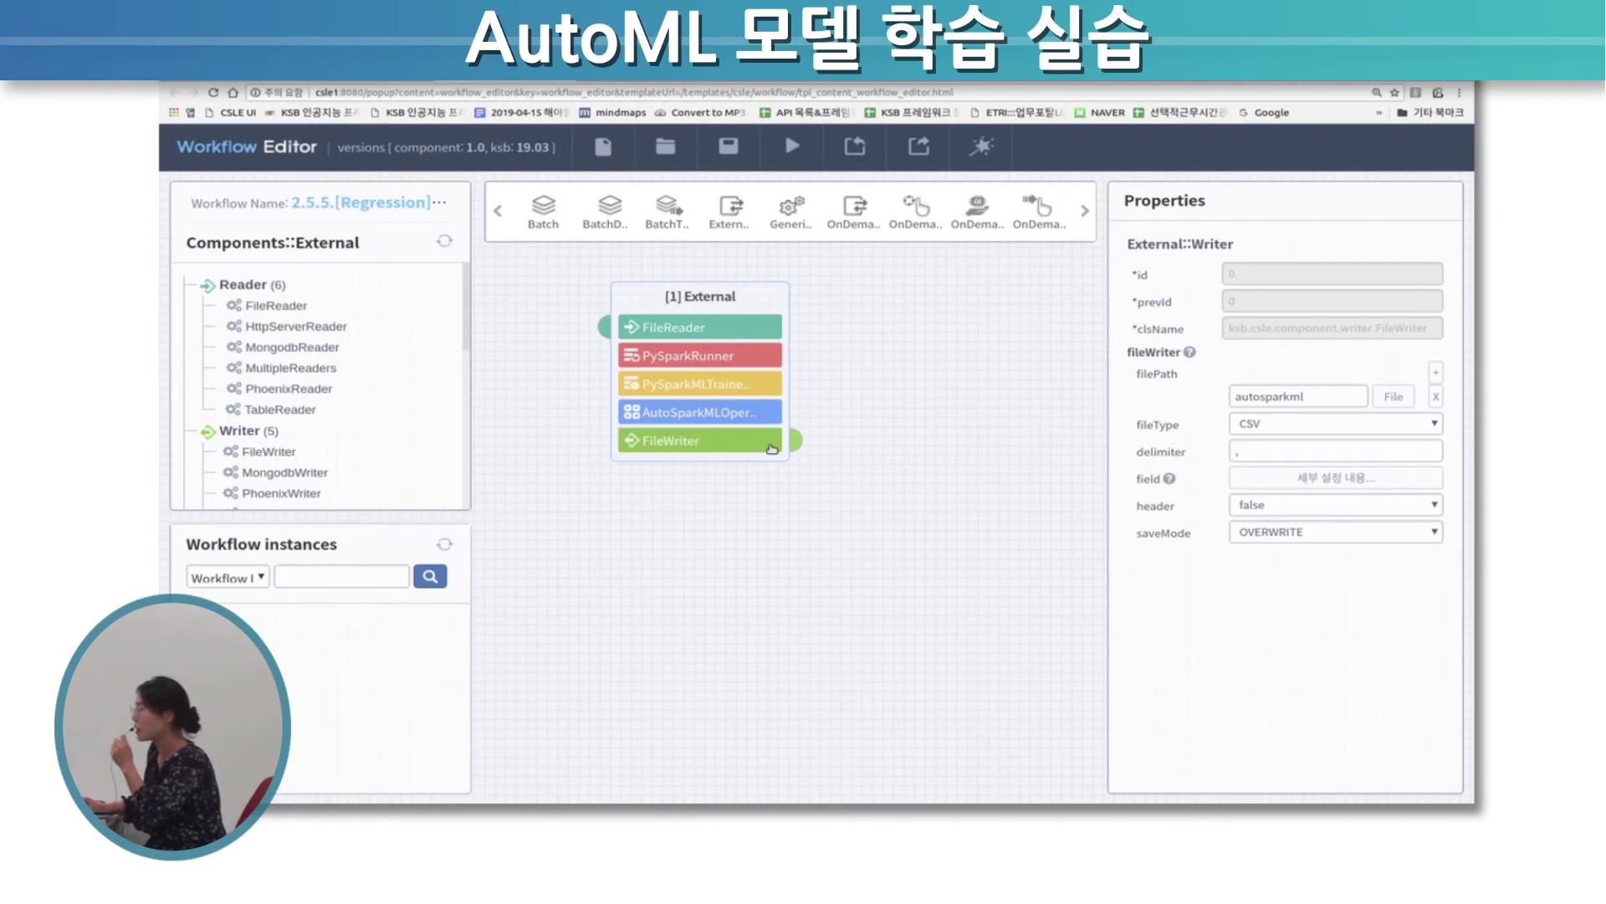
click(1346, 398)
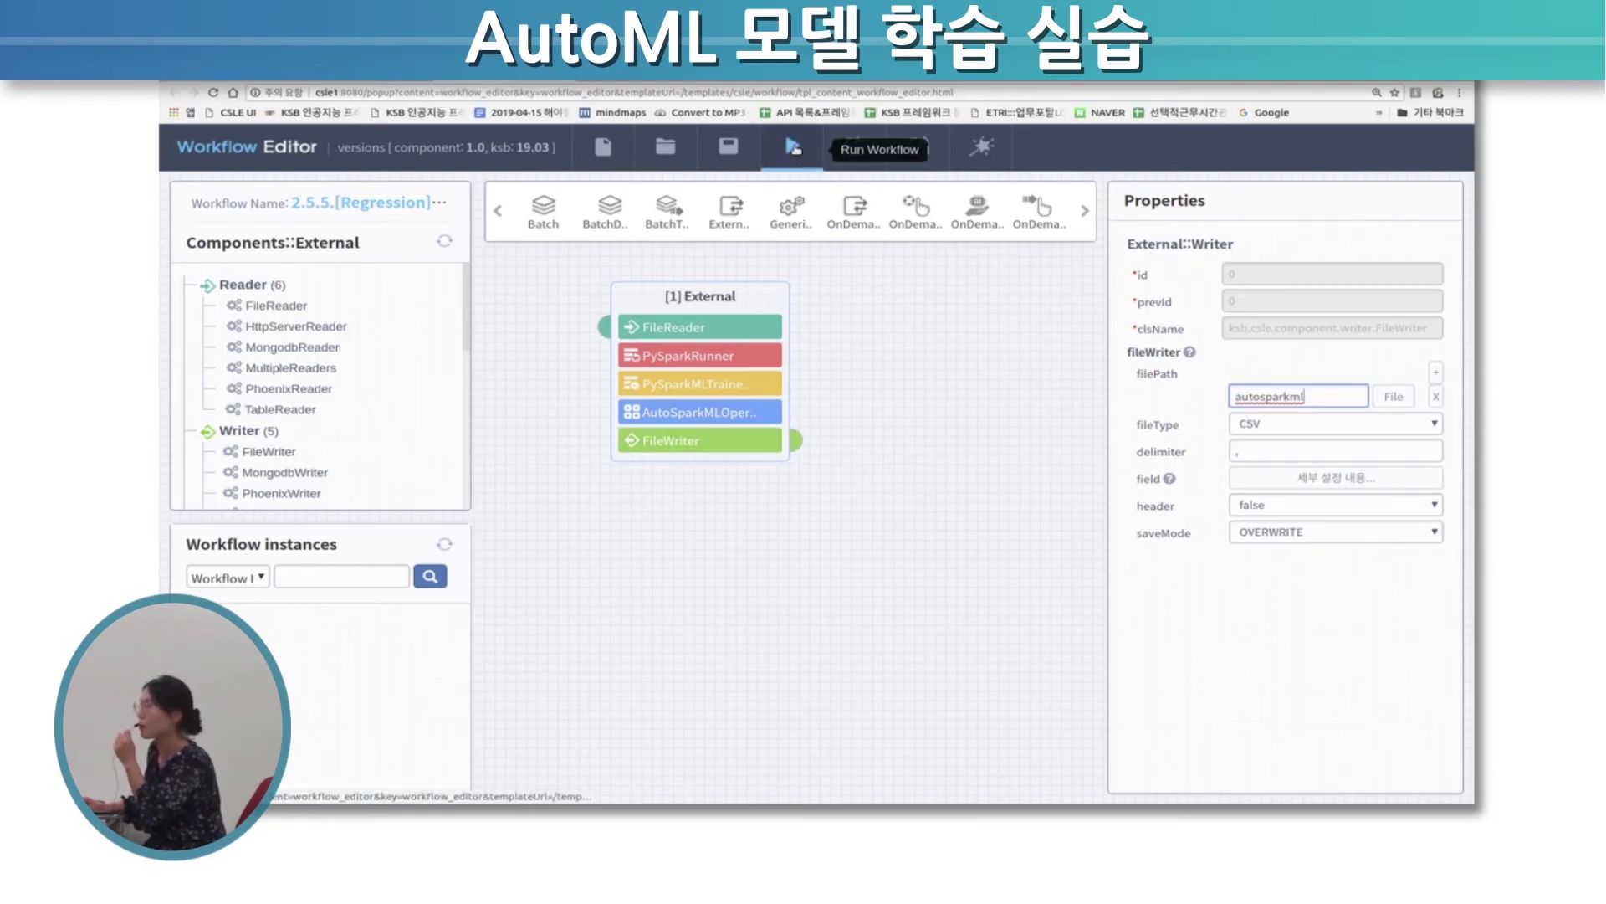
click(791, 149)
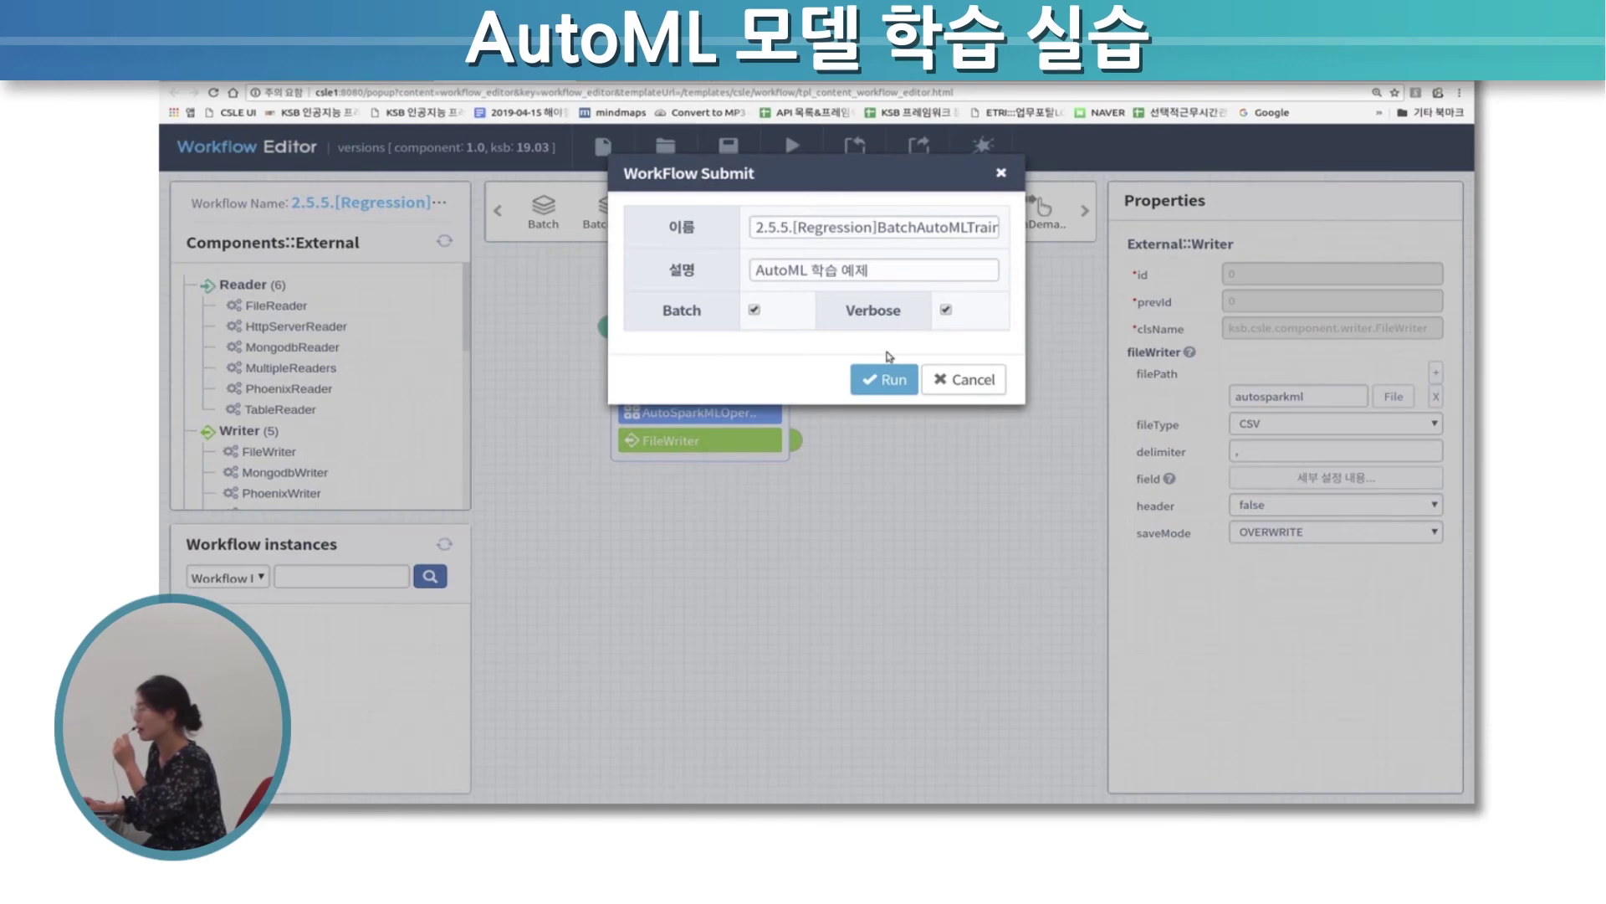
click(887, 378)
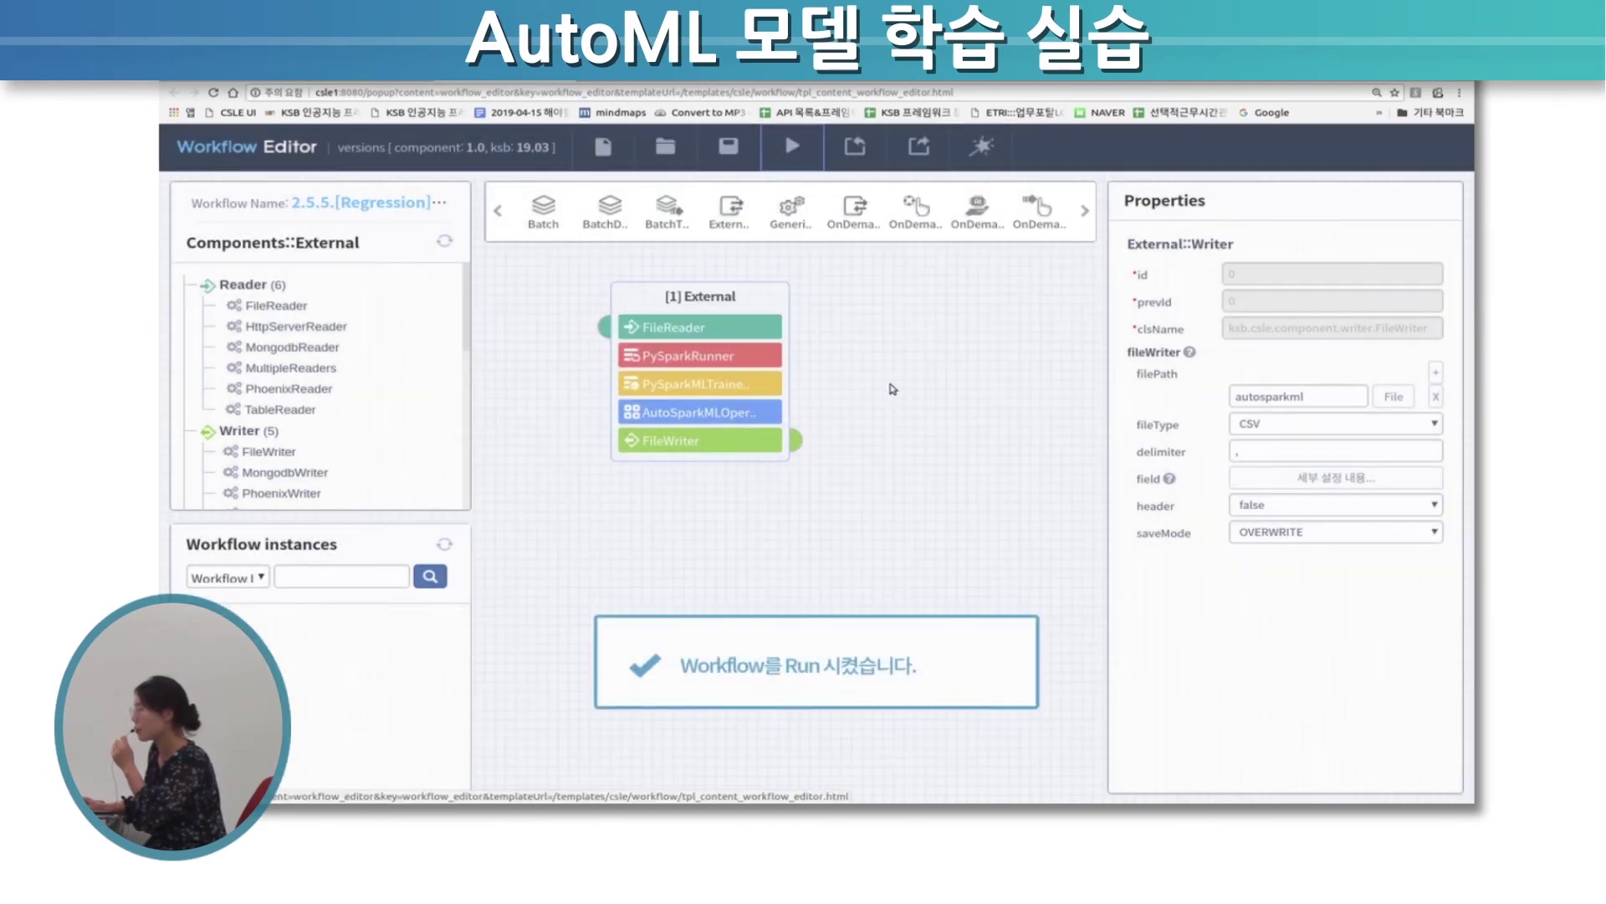
In KSB WebToolkit's workflow monitoring, turn on Auto Reload and follow the regression run's log in the terminal
key(F5)
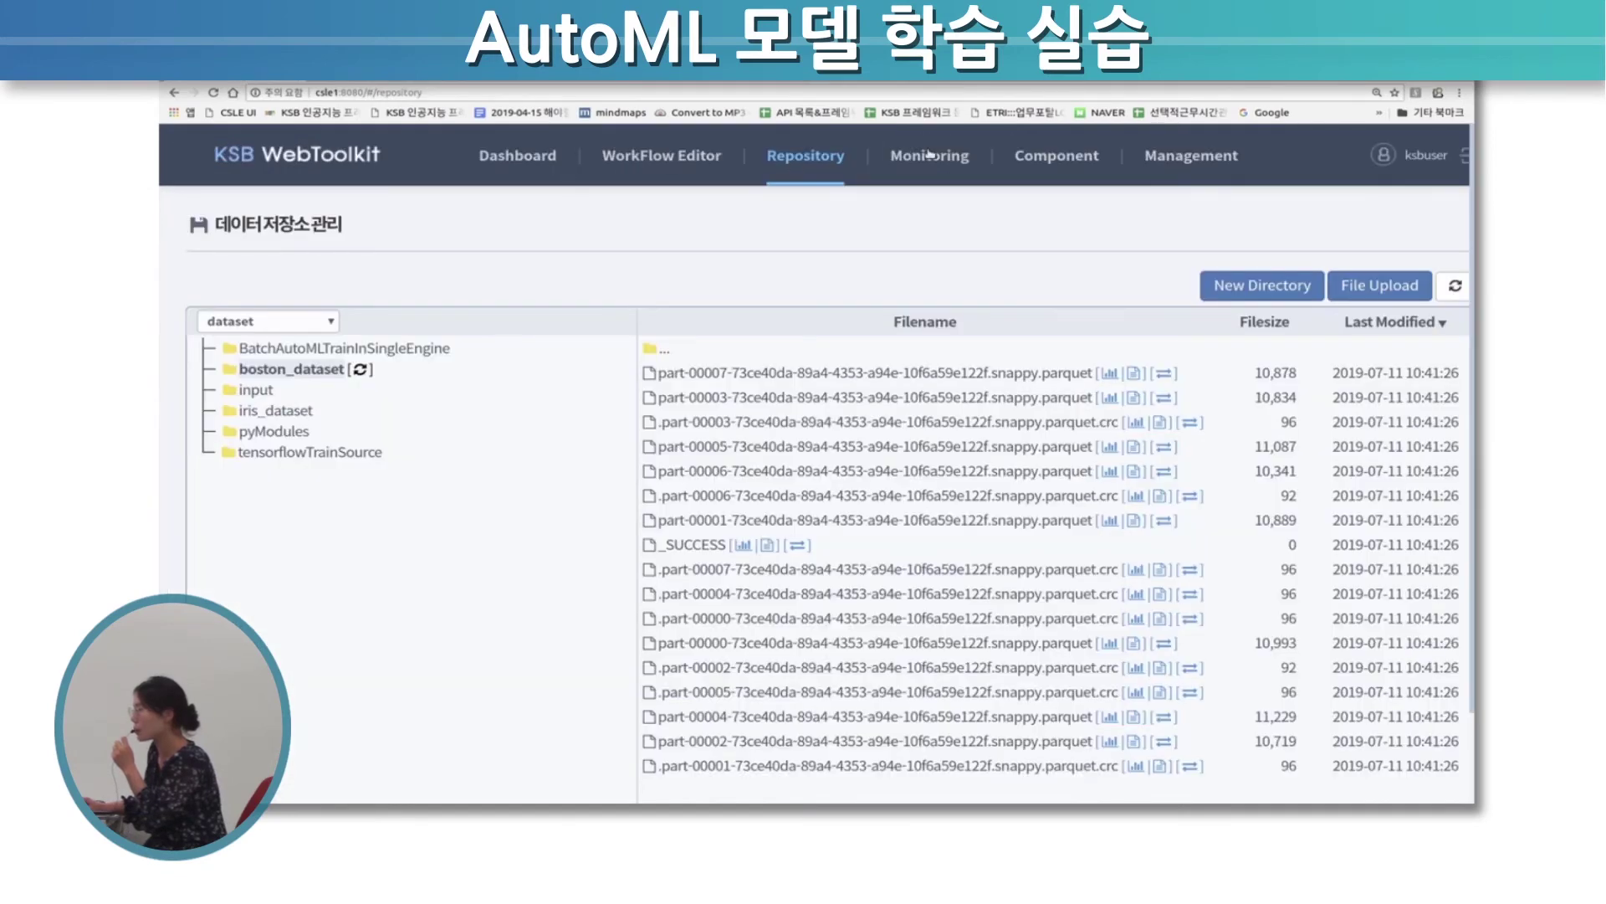
click(931, 154)
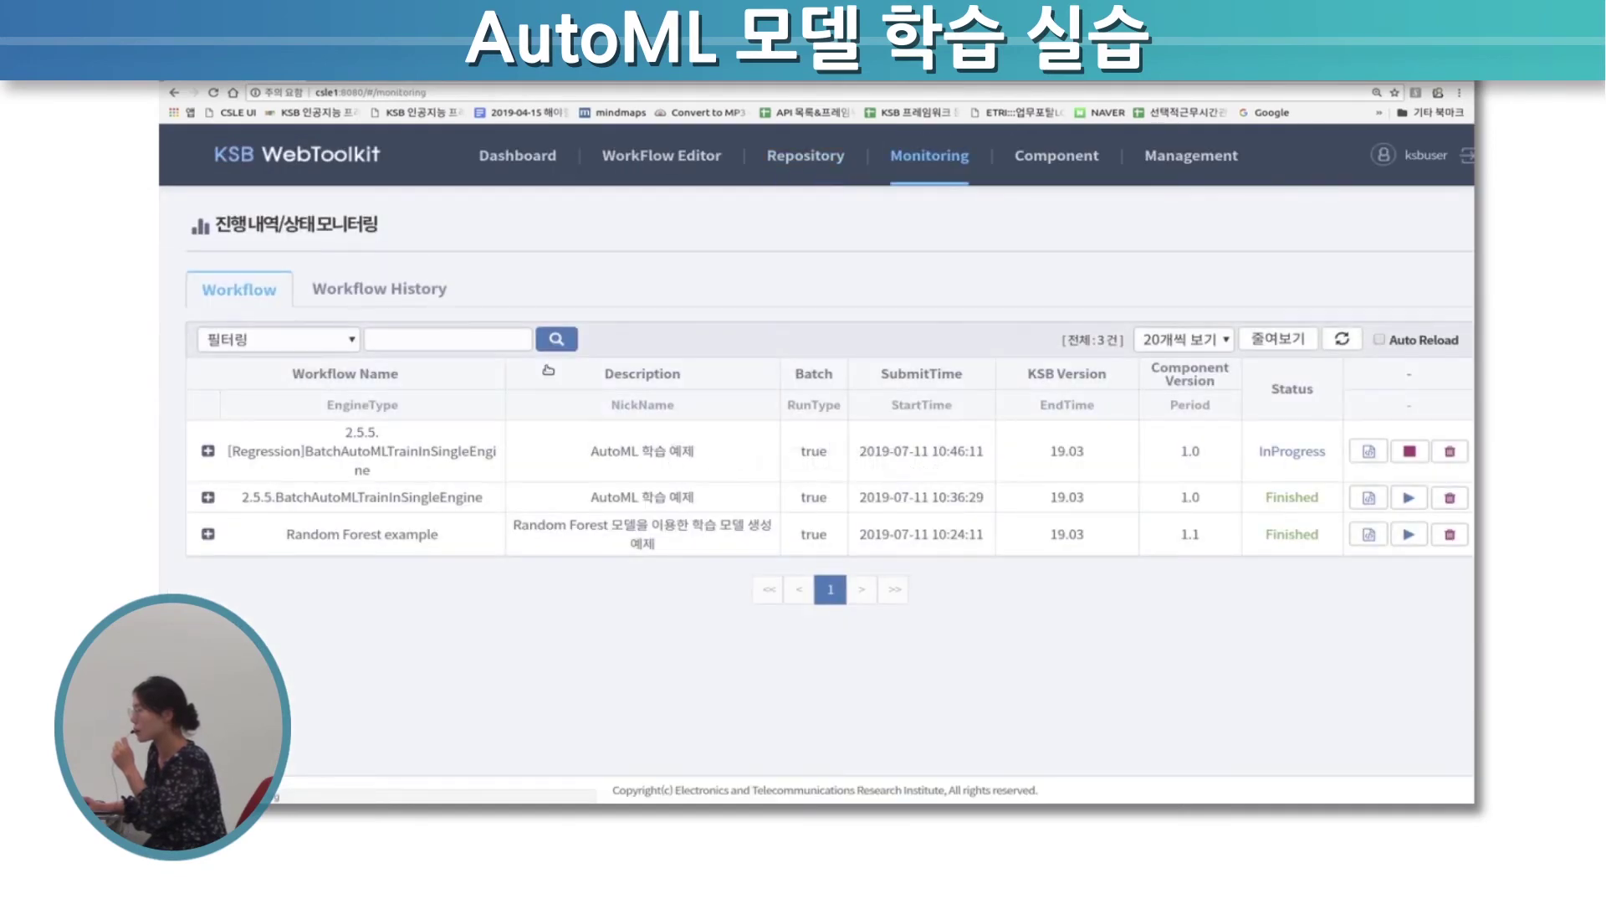
click(1382, 342)
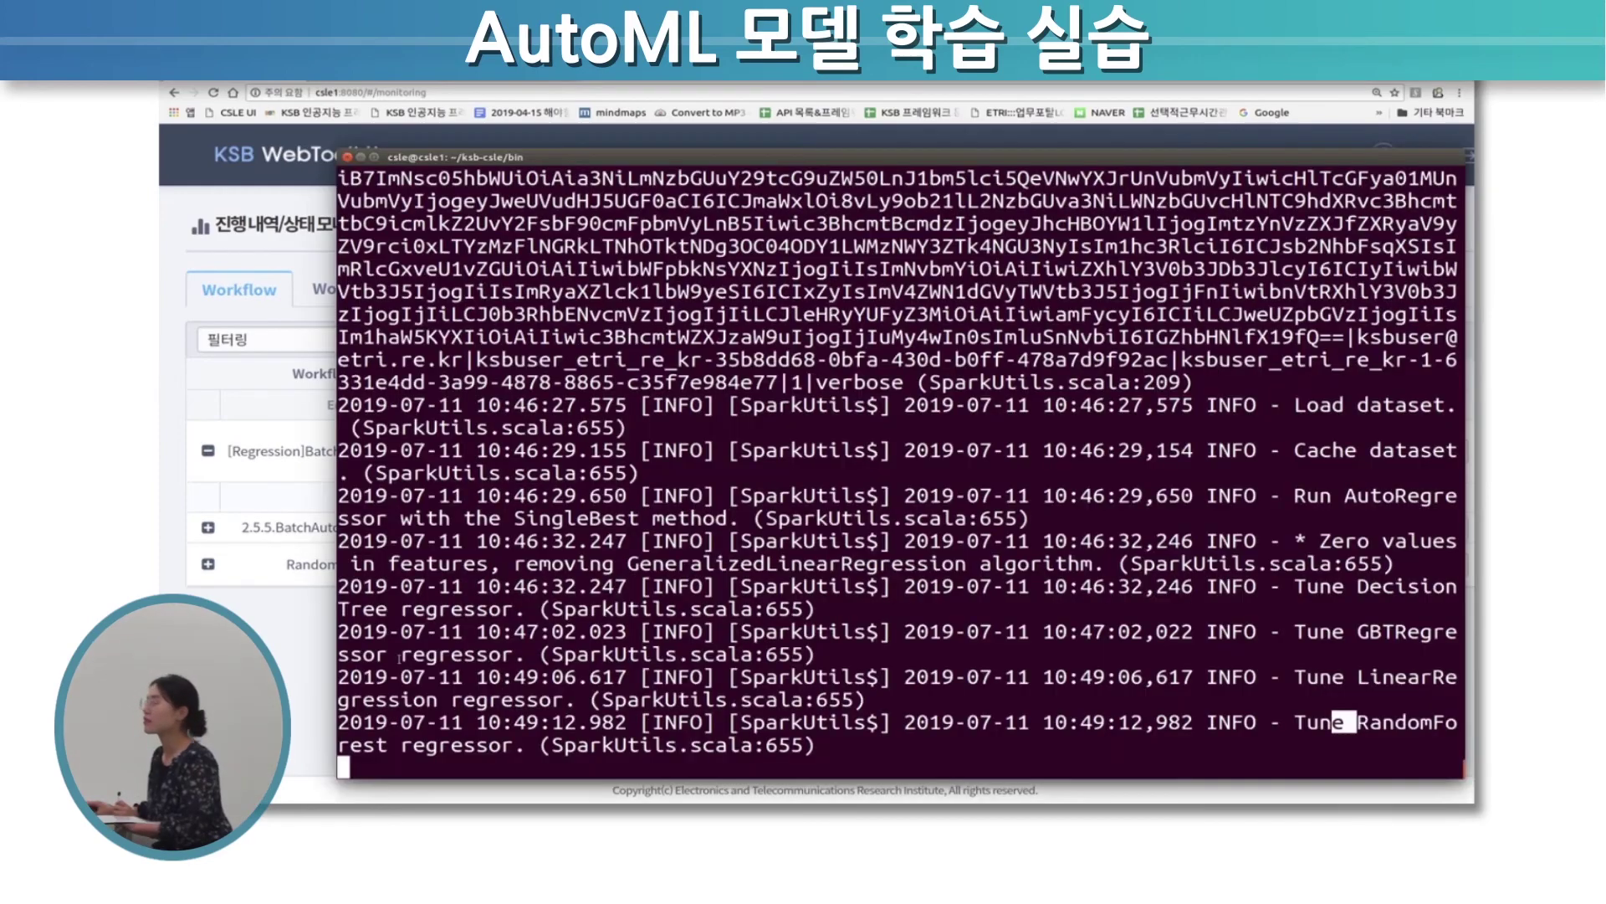
key(alt+Tab)
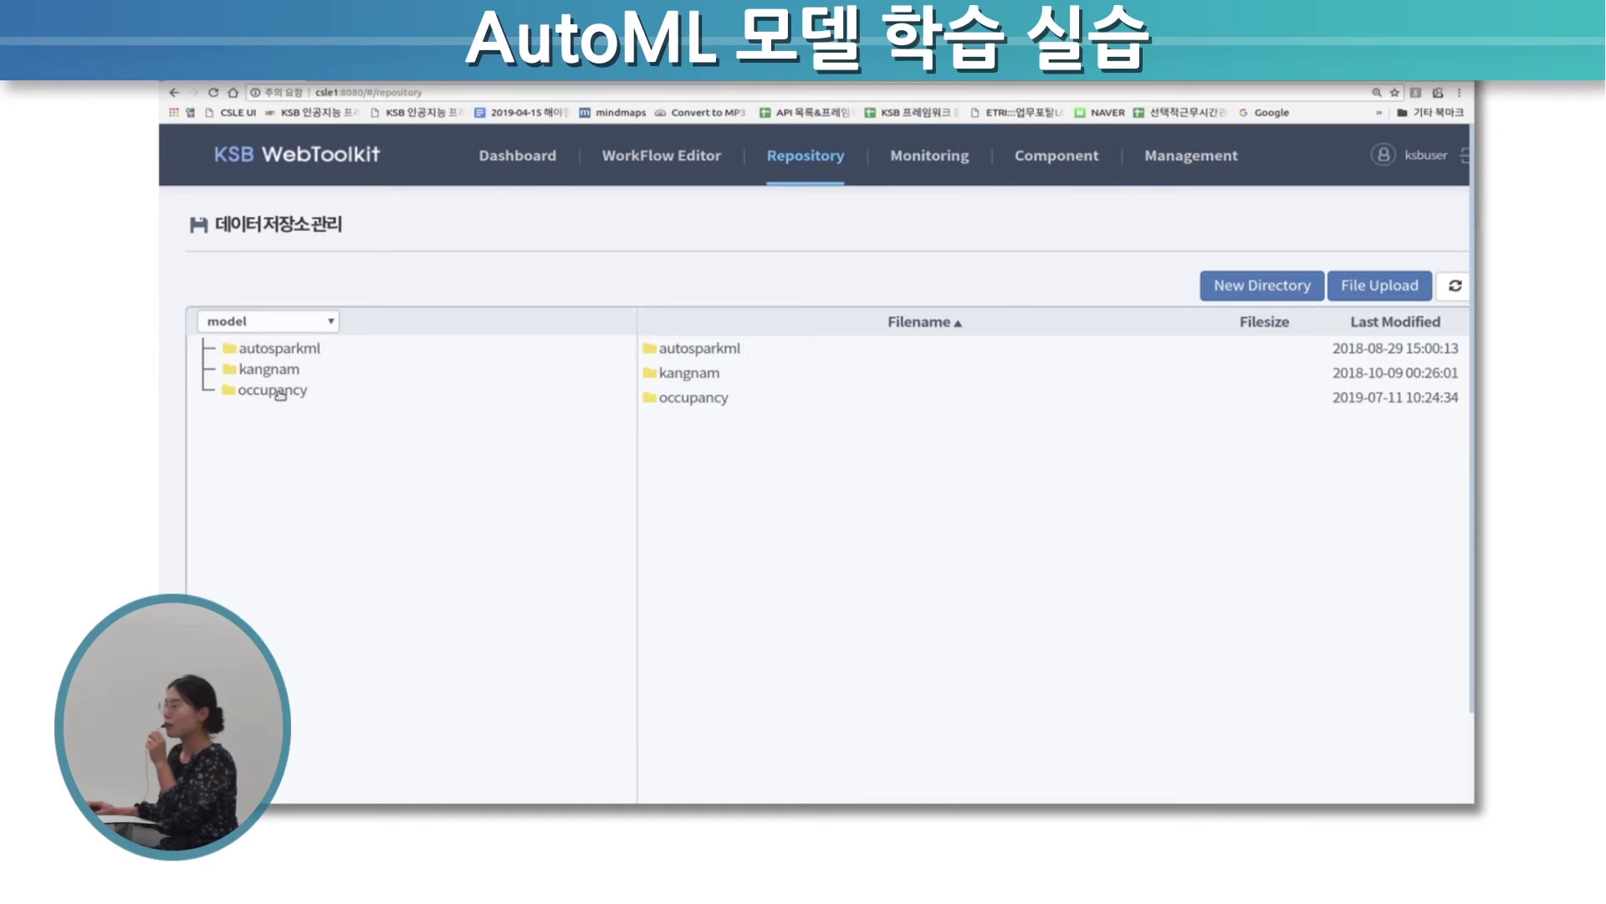
Show the applications directory in the repository and sort its folders by last modified, newest first
click(266, 321)
click(281, 362)
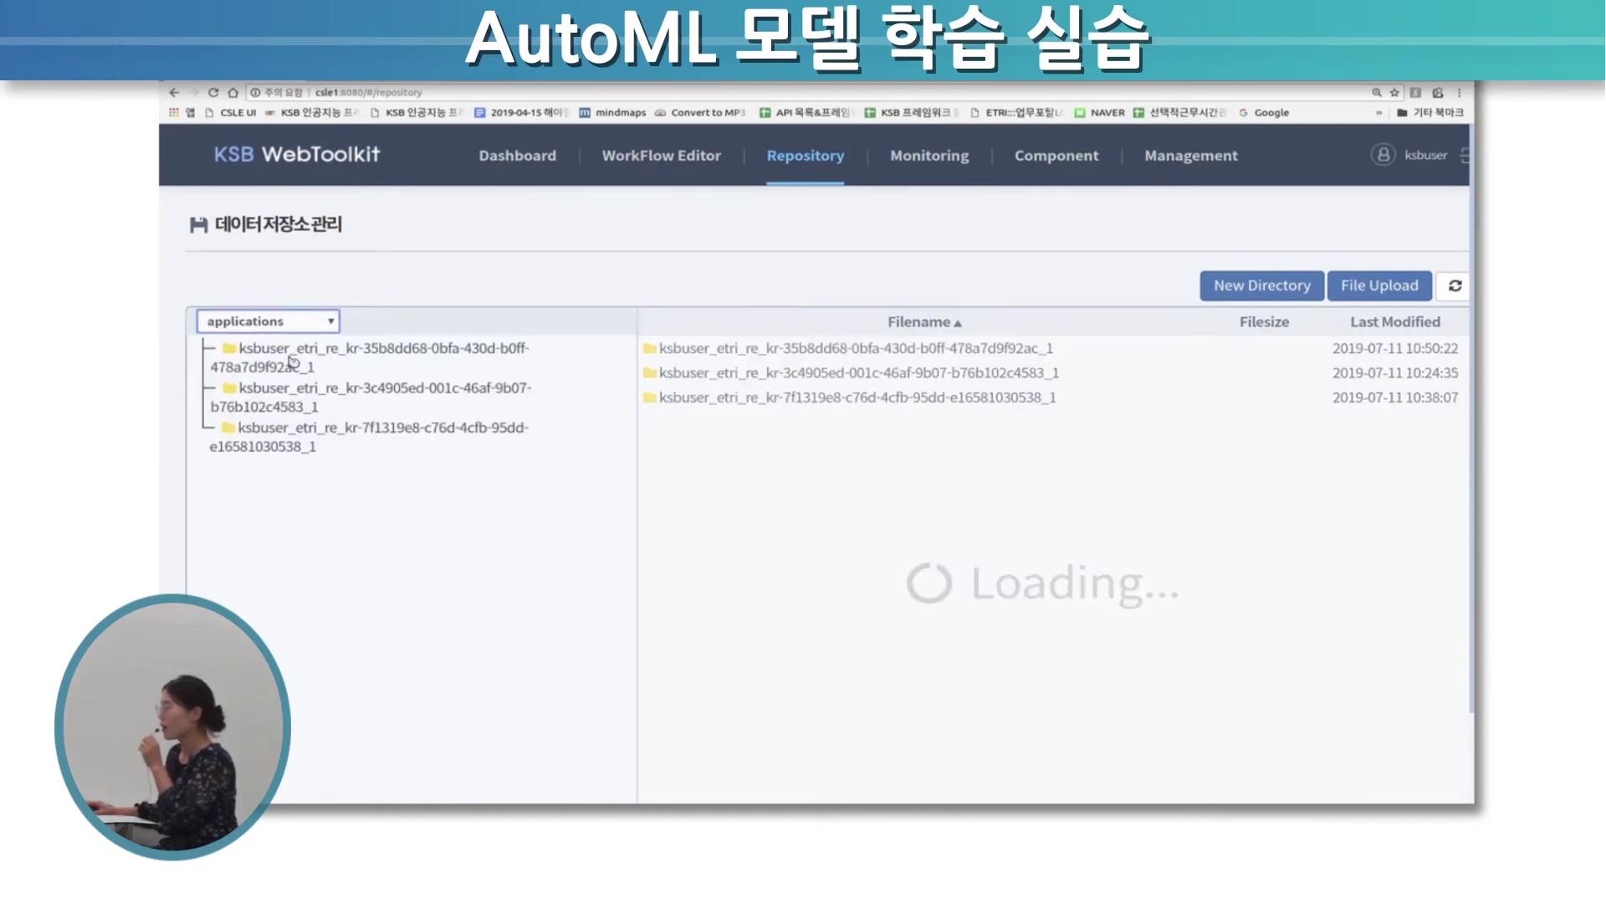
click(1409, 330)
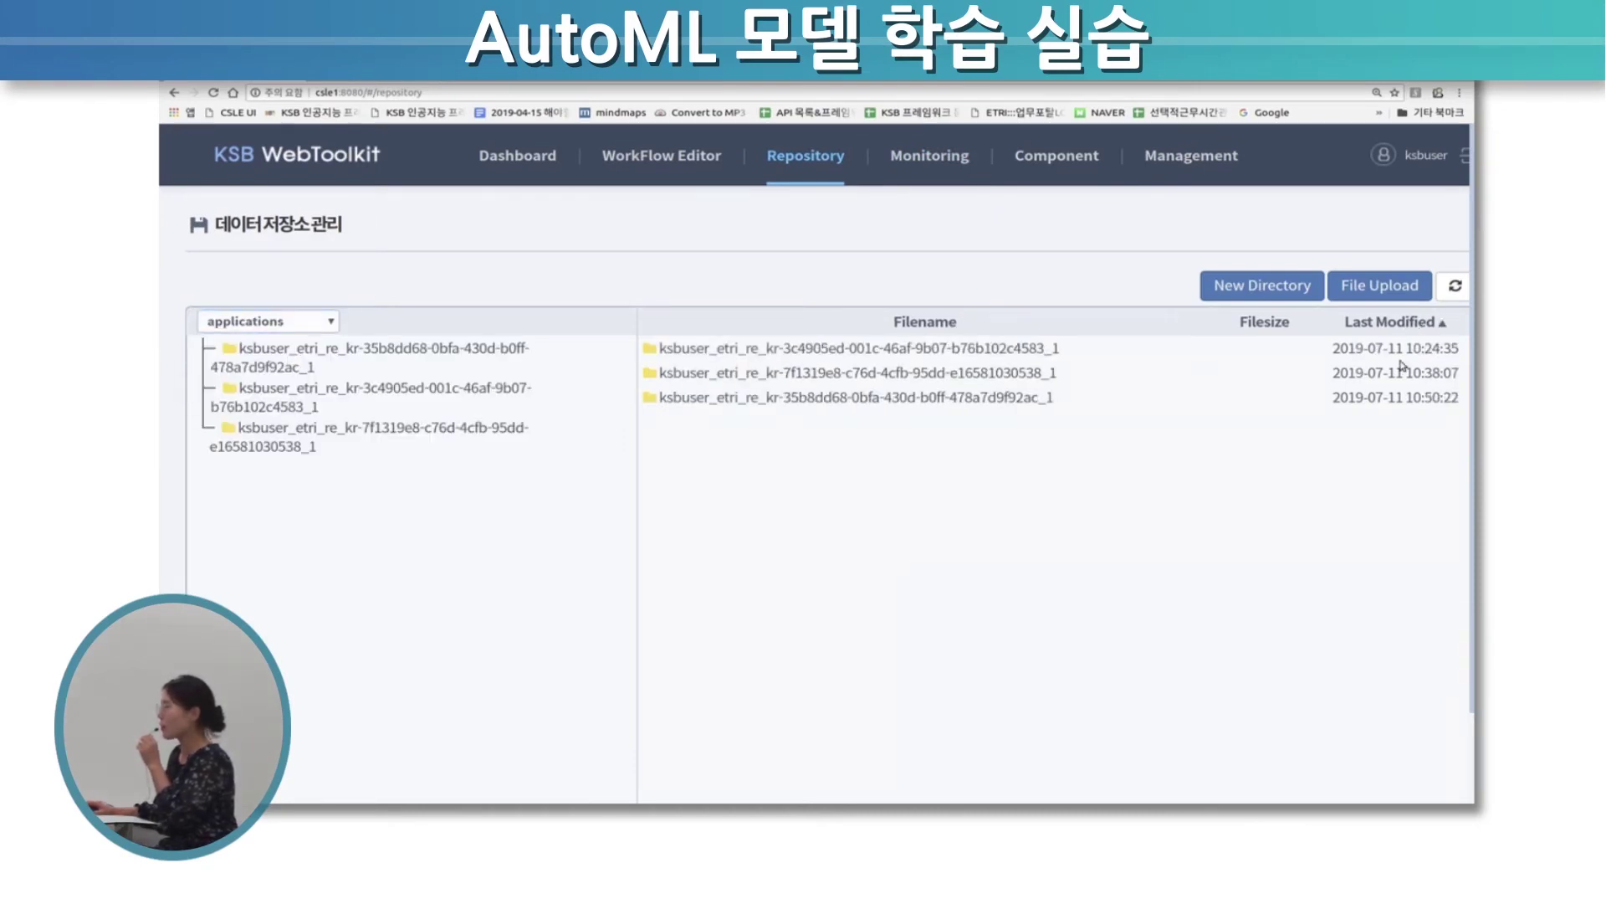
click(1367, 328)
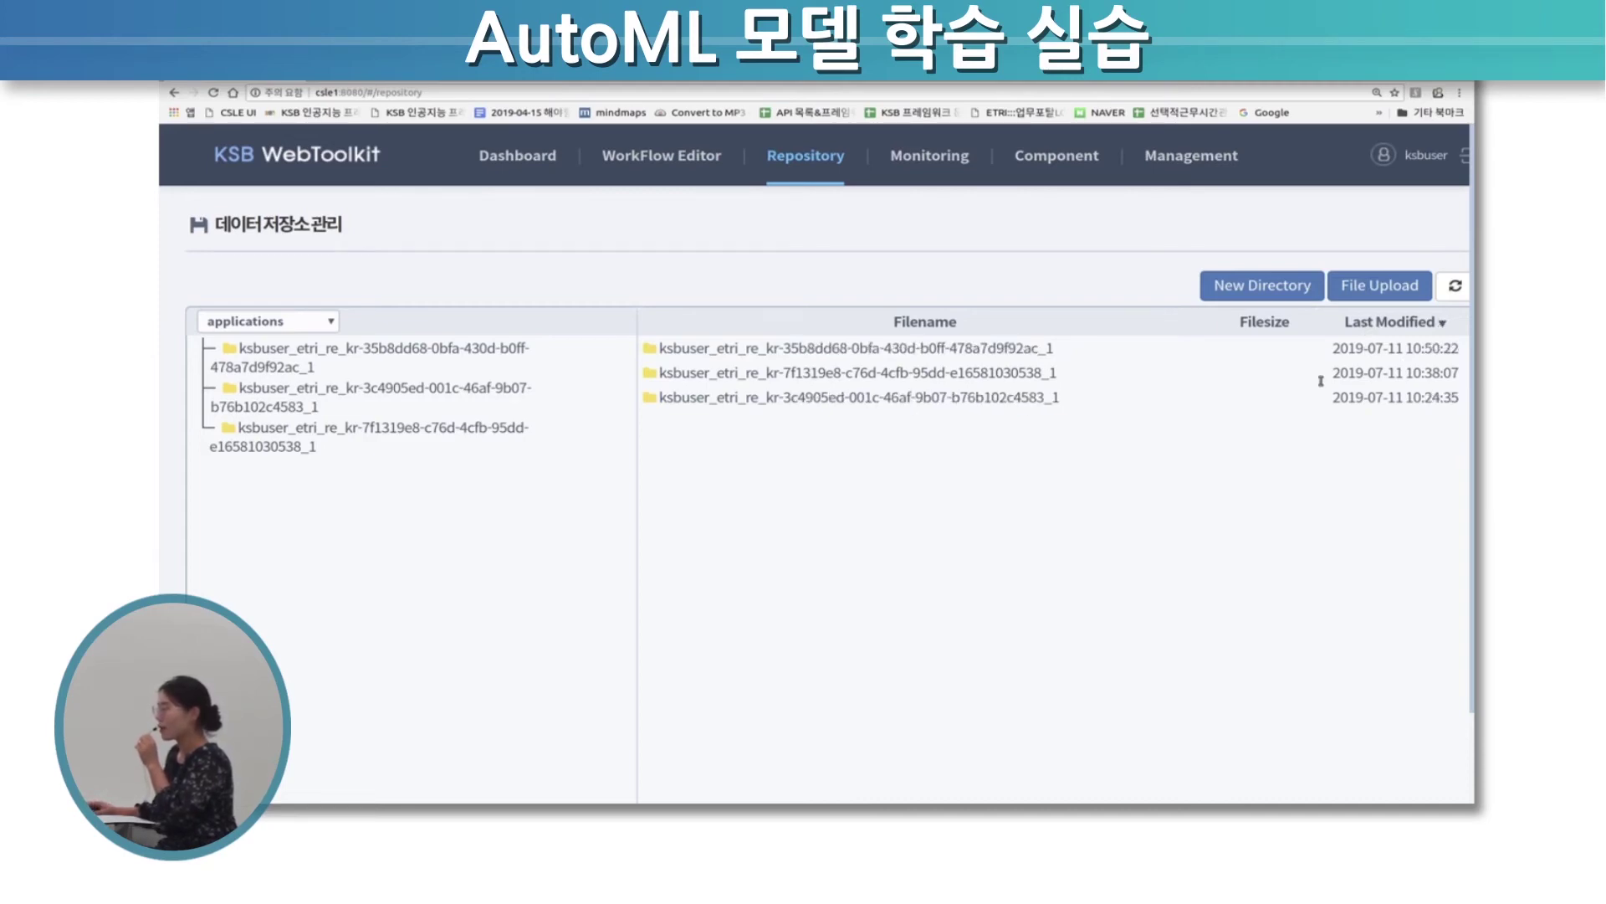
Browse the newest application folder down to output/autosparkml/0000
double_click(954, 358)
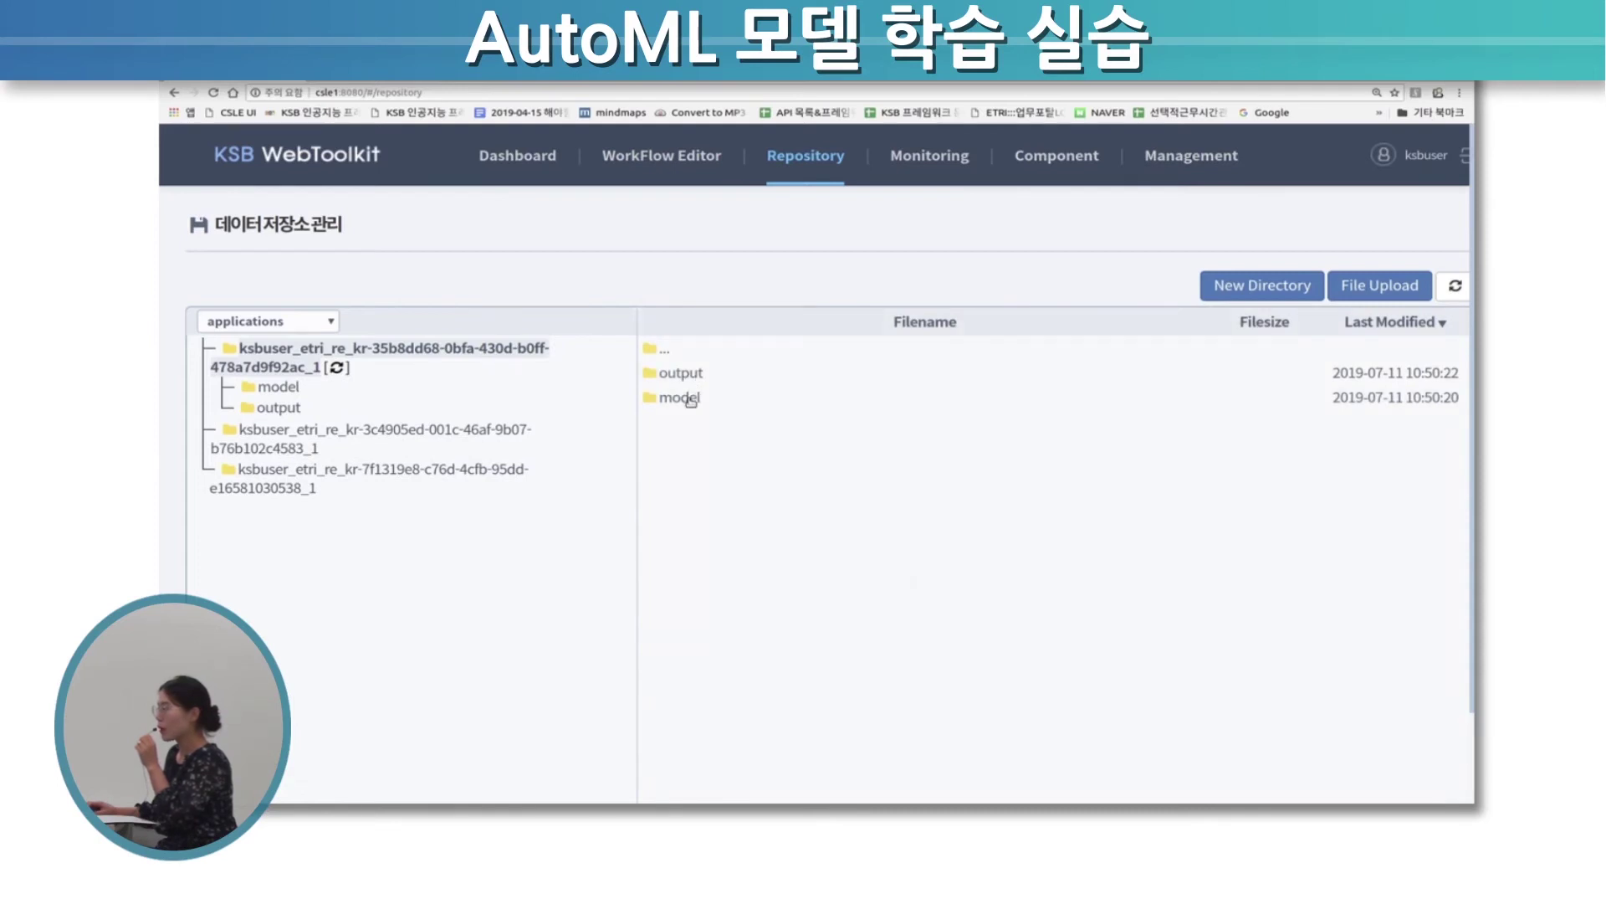
double_click(685, 374)
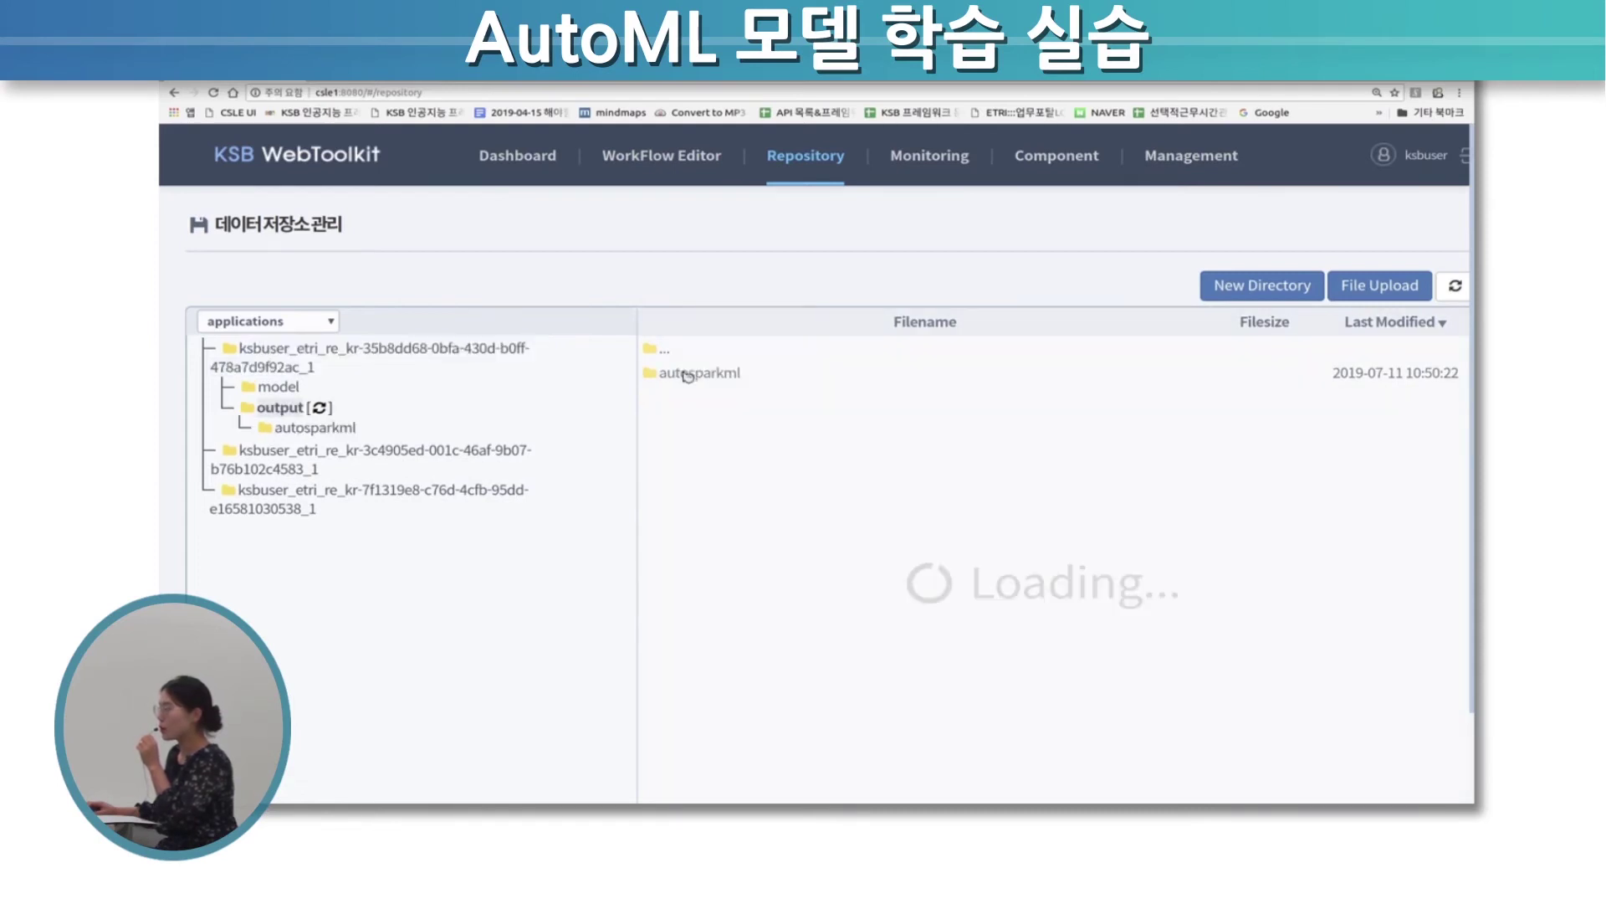
double_click(717, 375)
double_click(684, 377)
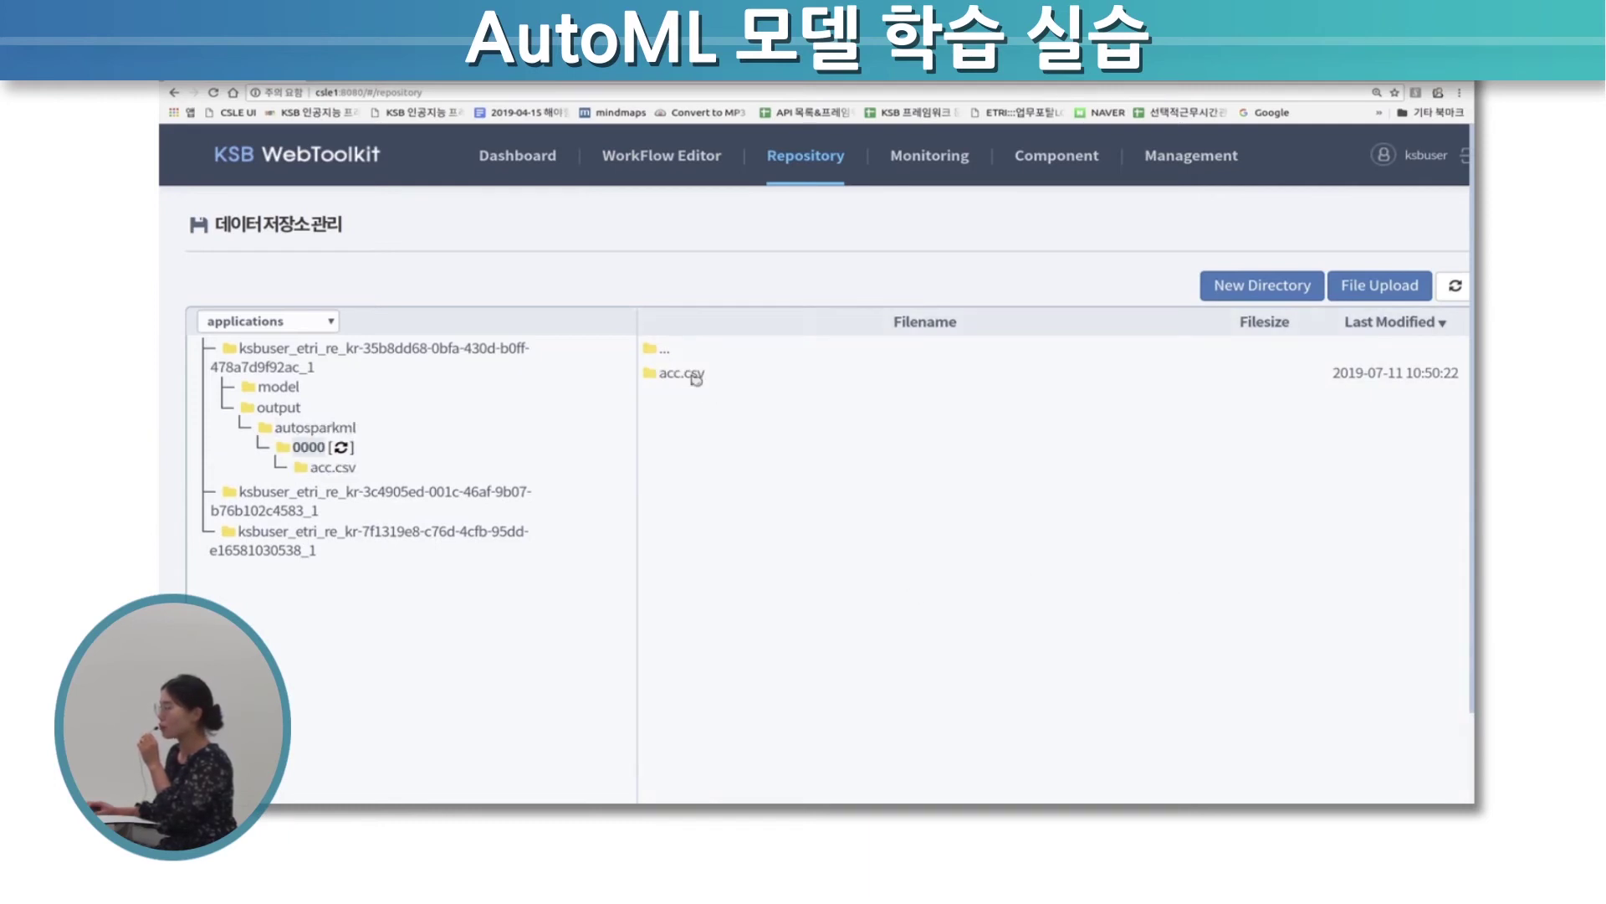
View the contents of the acc.csv result with a Max Length of 1000 and reposition the viewer window
double_click(699, 374)
click(743, 376)
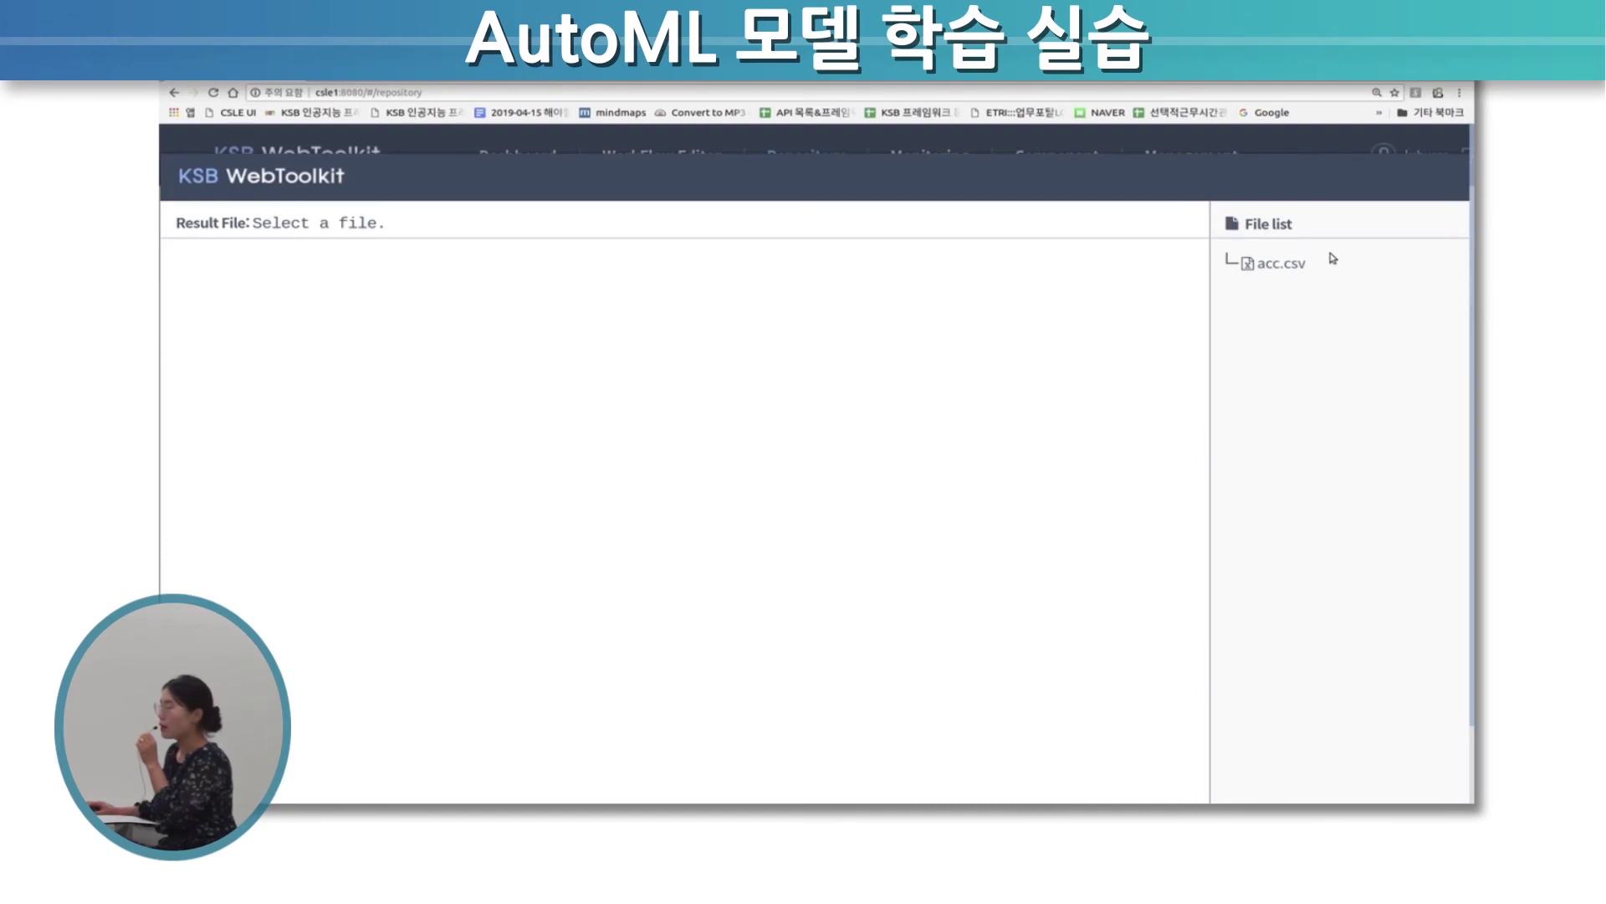
click(1294, 264)
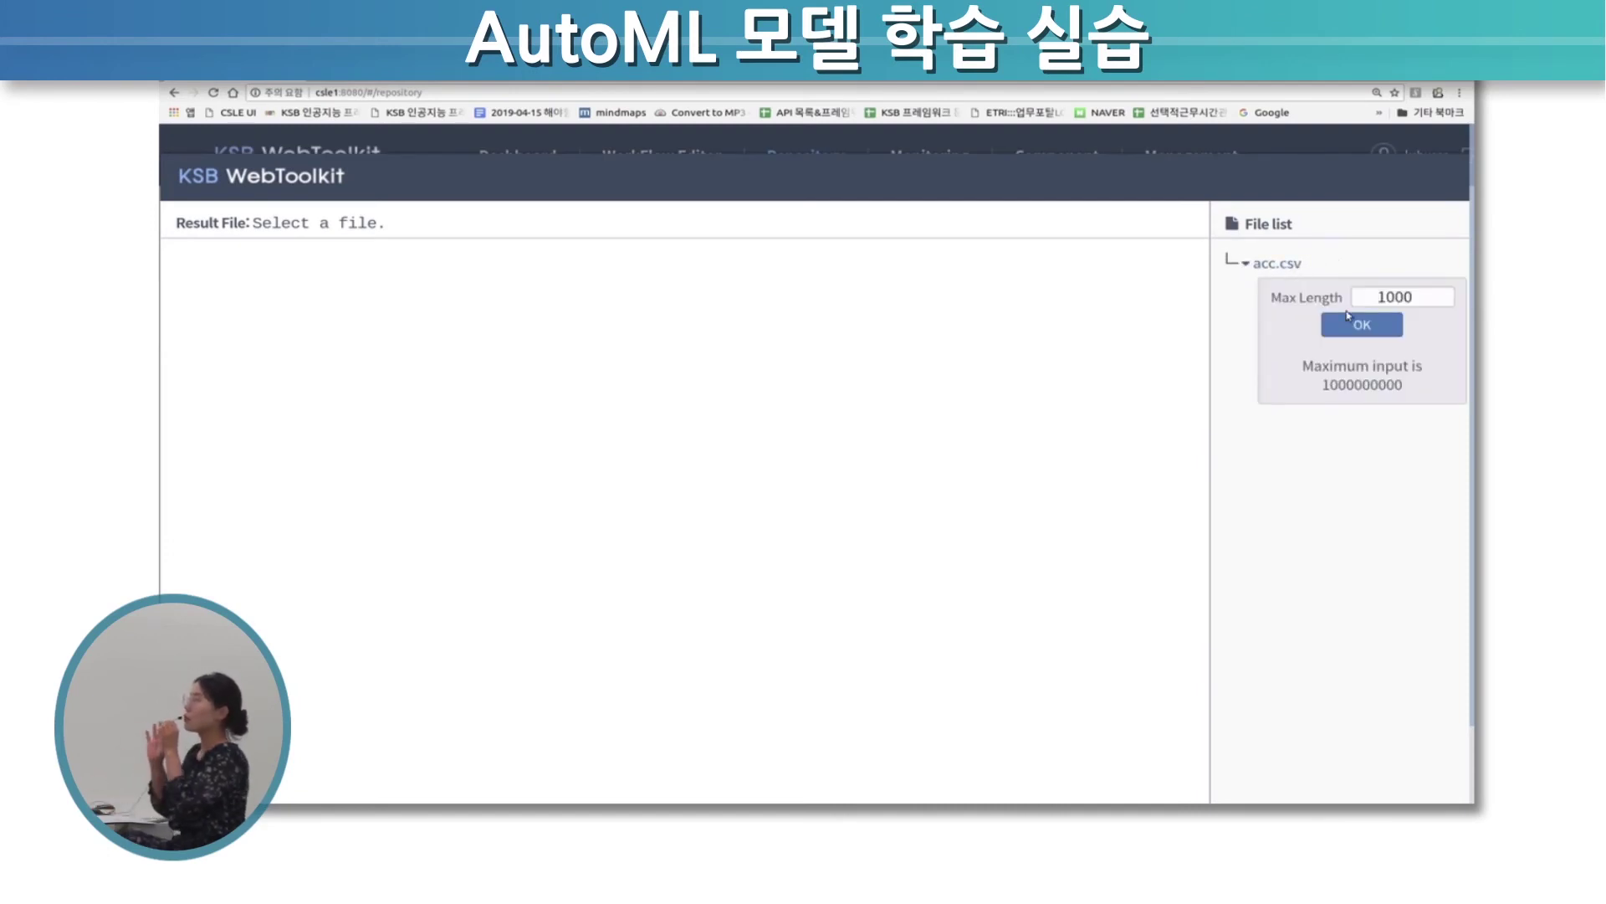
click(1354, 327)
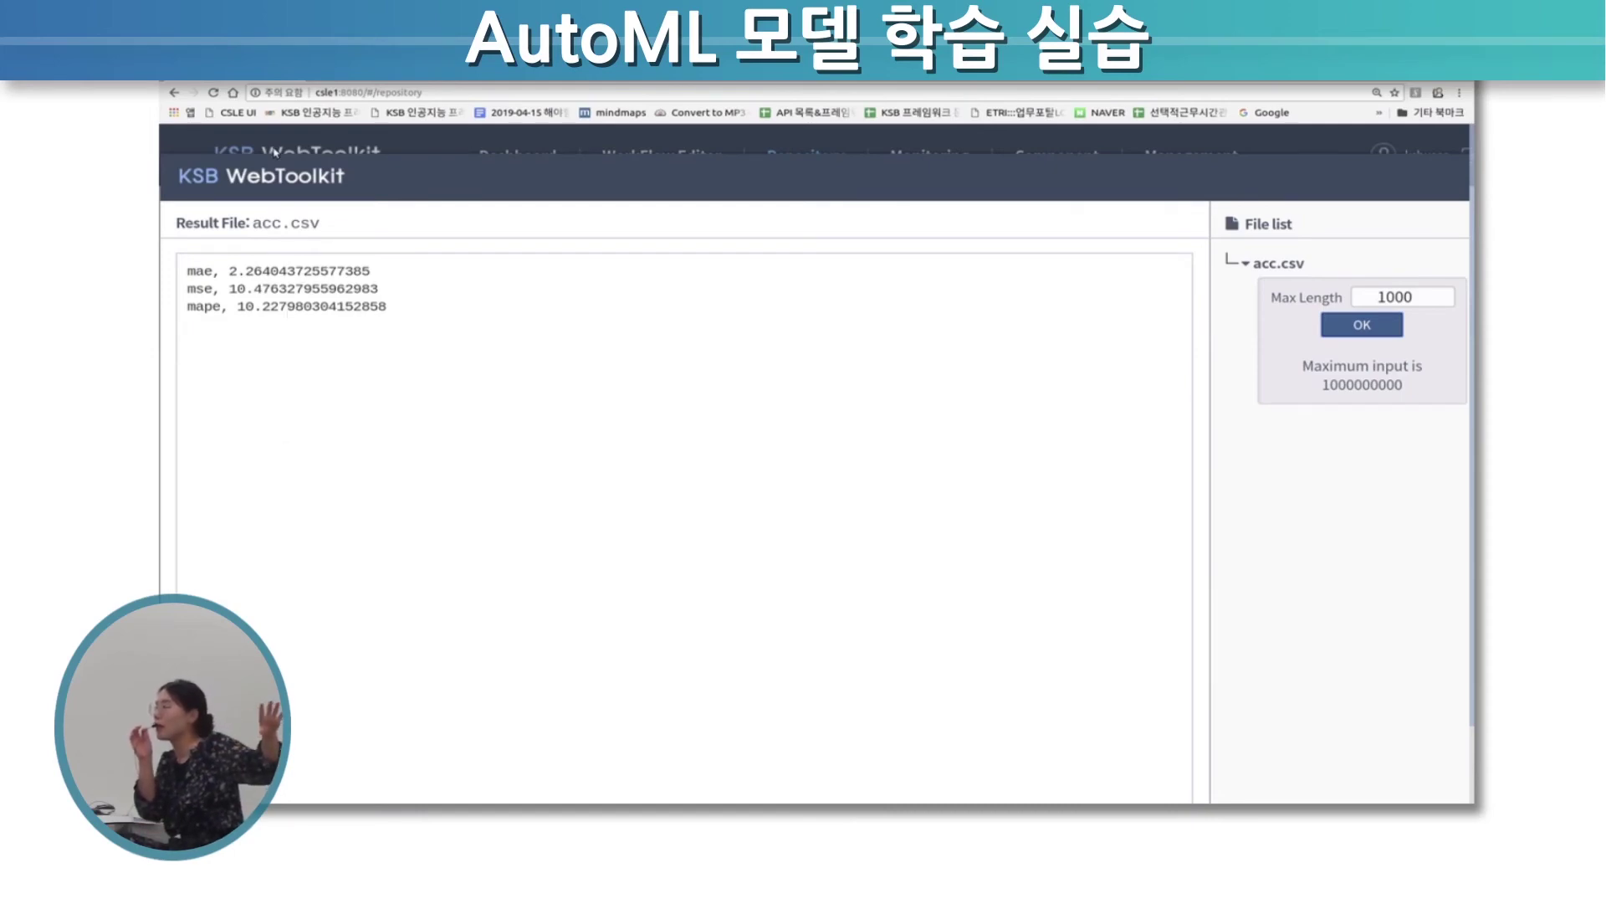
drag(283, 170, 352, 203)
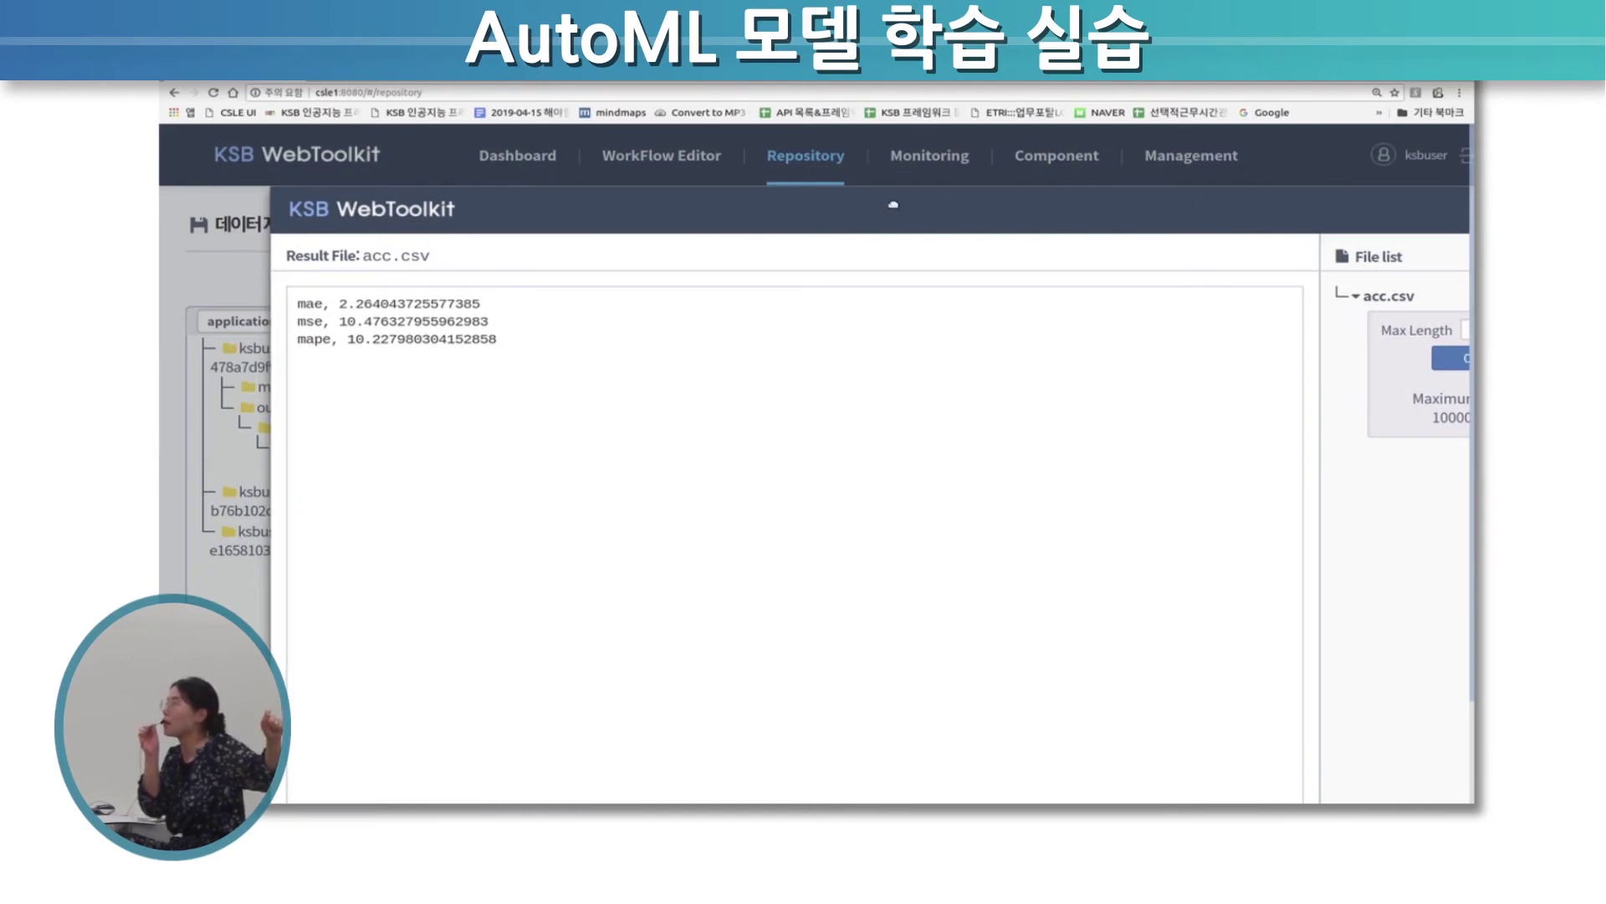
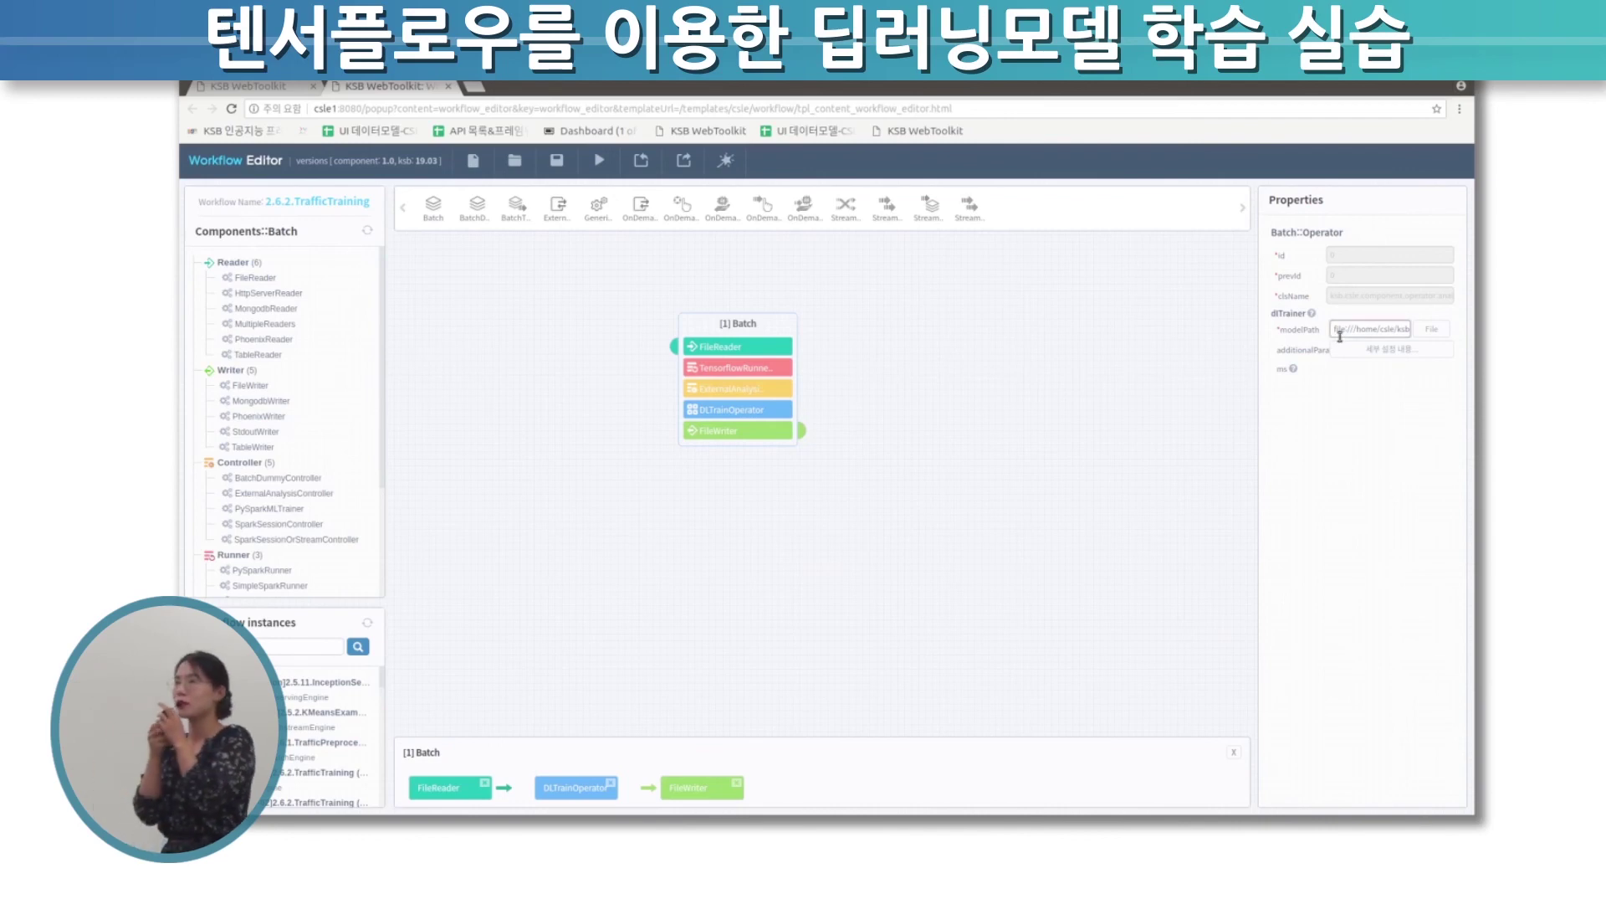
In the 2.6.2.TrafficTraining workflow, remove the file:// prefix from the DLTrainOperator's modelPath and enter it again
drag(1392, 329, 1454, 330)
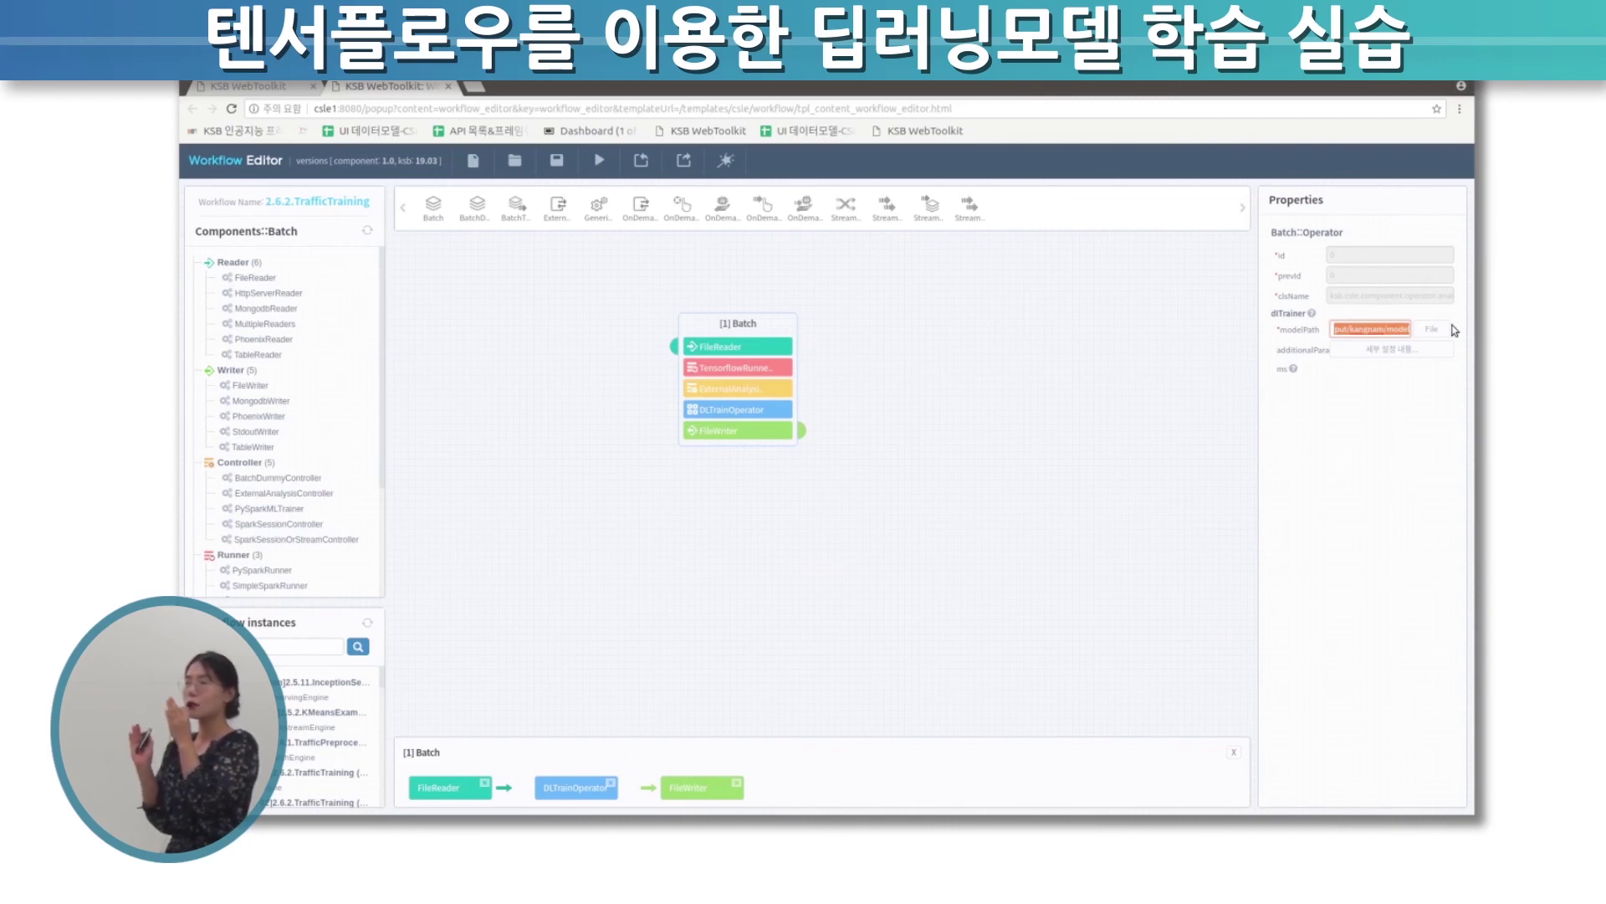
key(BackSpace)
key(Home)
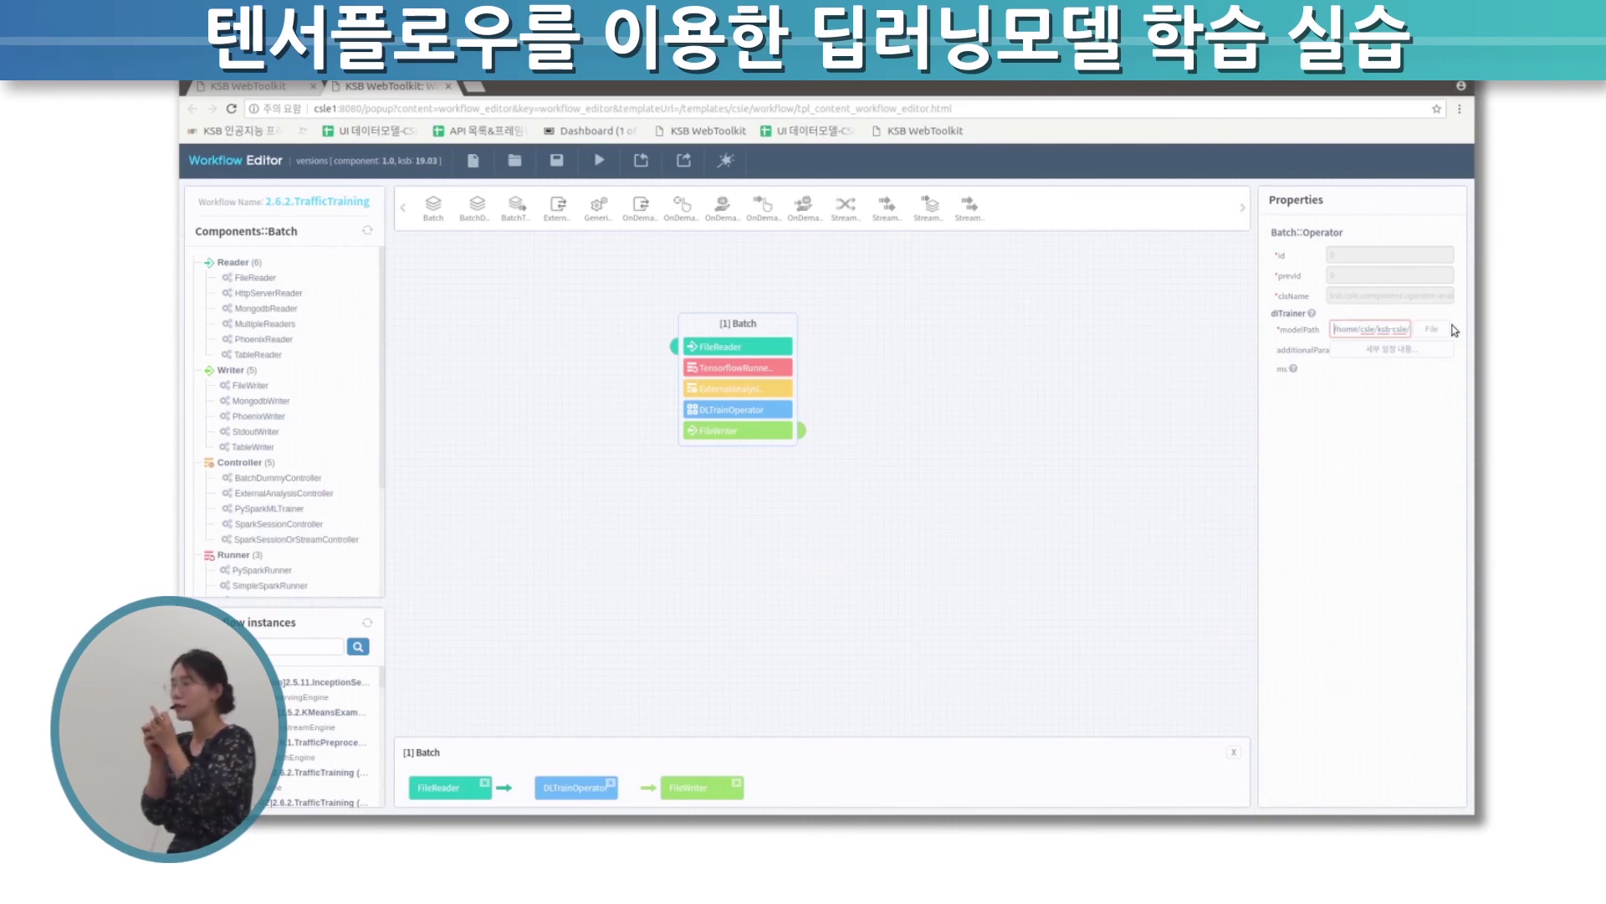
text(file://)
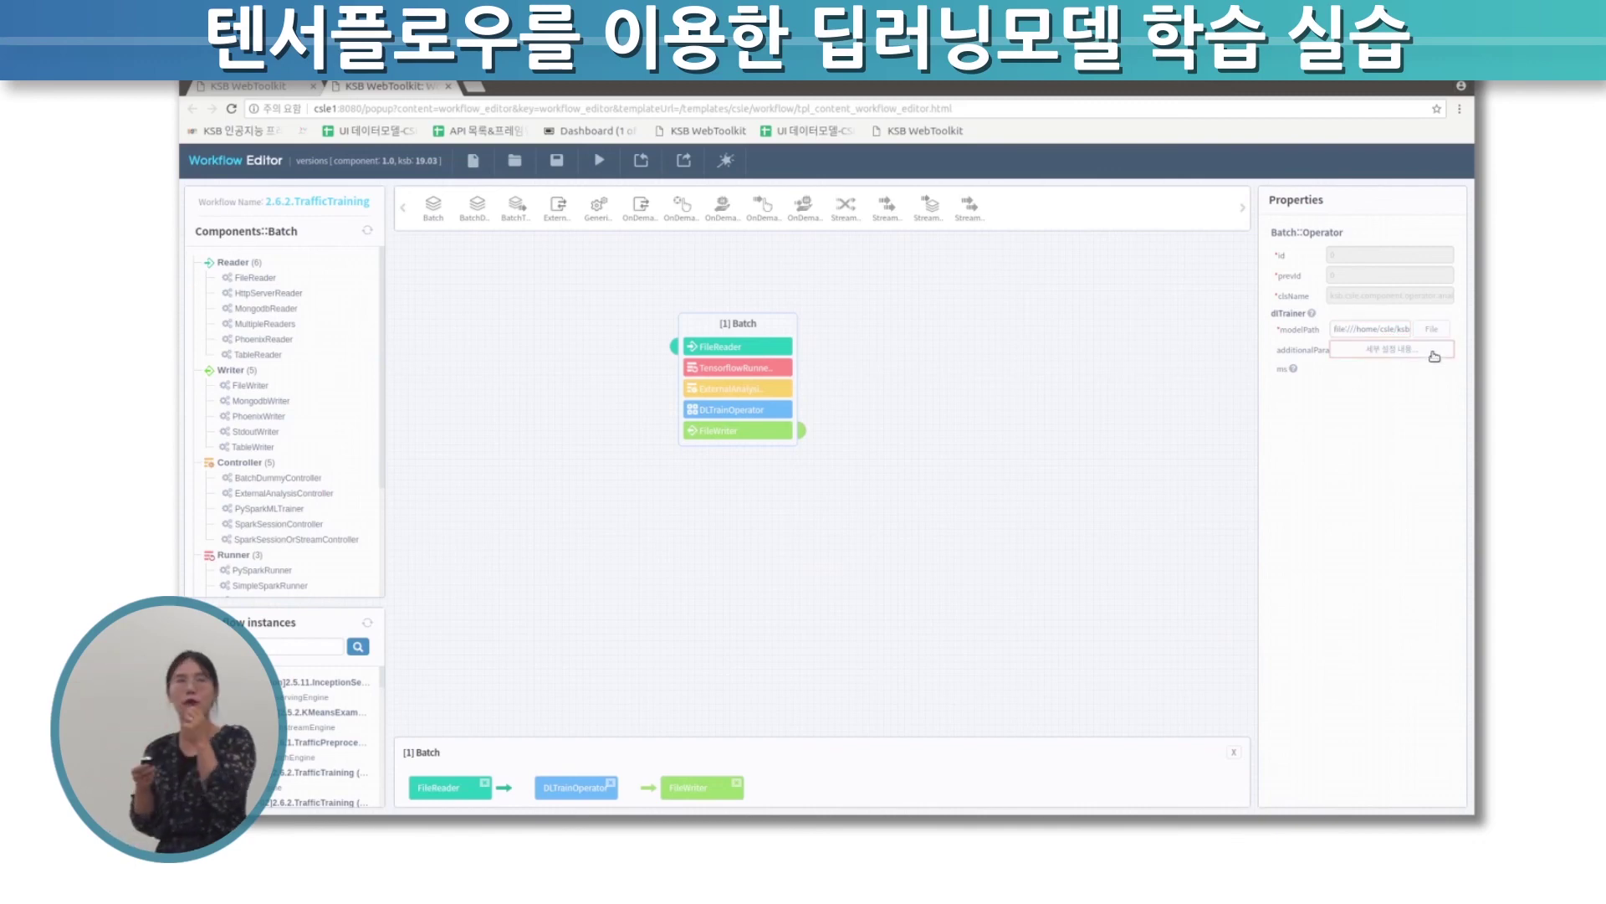
Examine the DLTrainOperator's additionalParams entries isTrain and num_epochs, closing the dialog without applying changes
click(1434, 352)
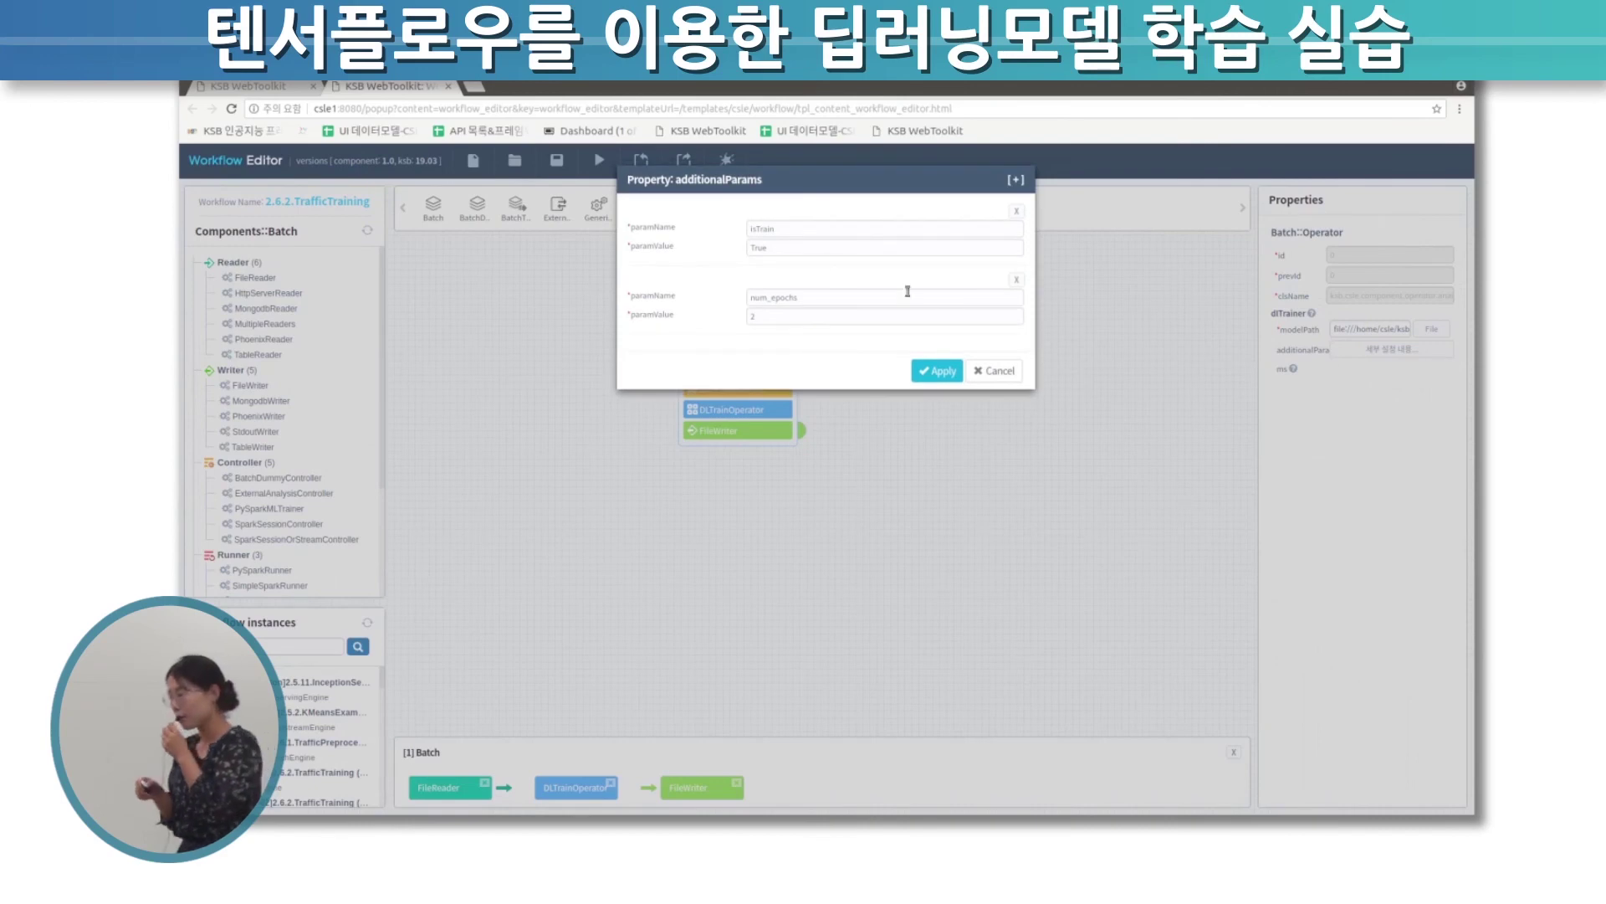
click(758, 229)
click(774, 298)
double_click(781, 298)
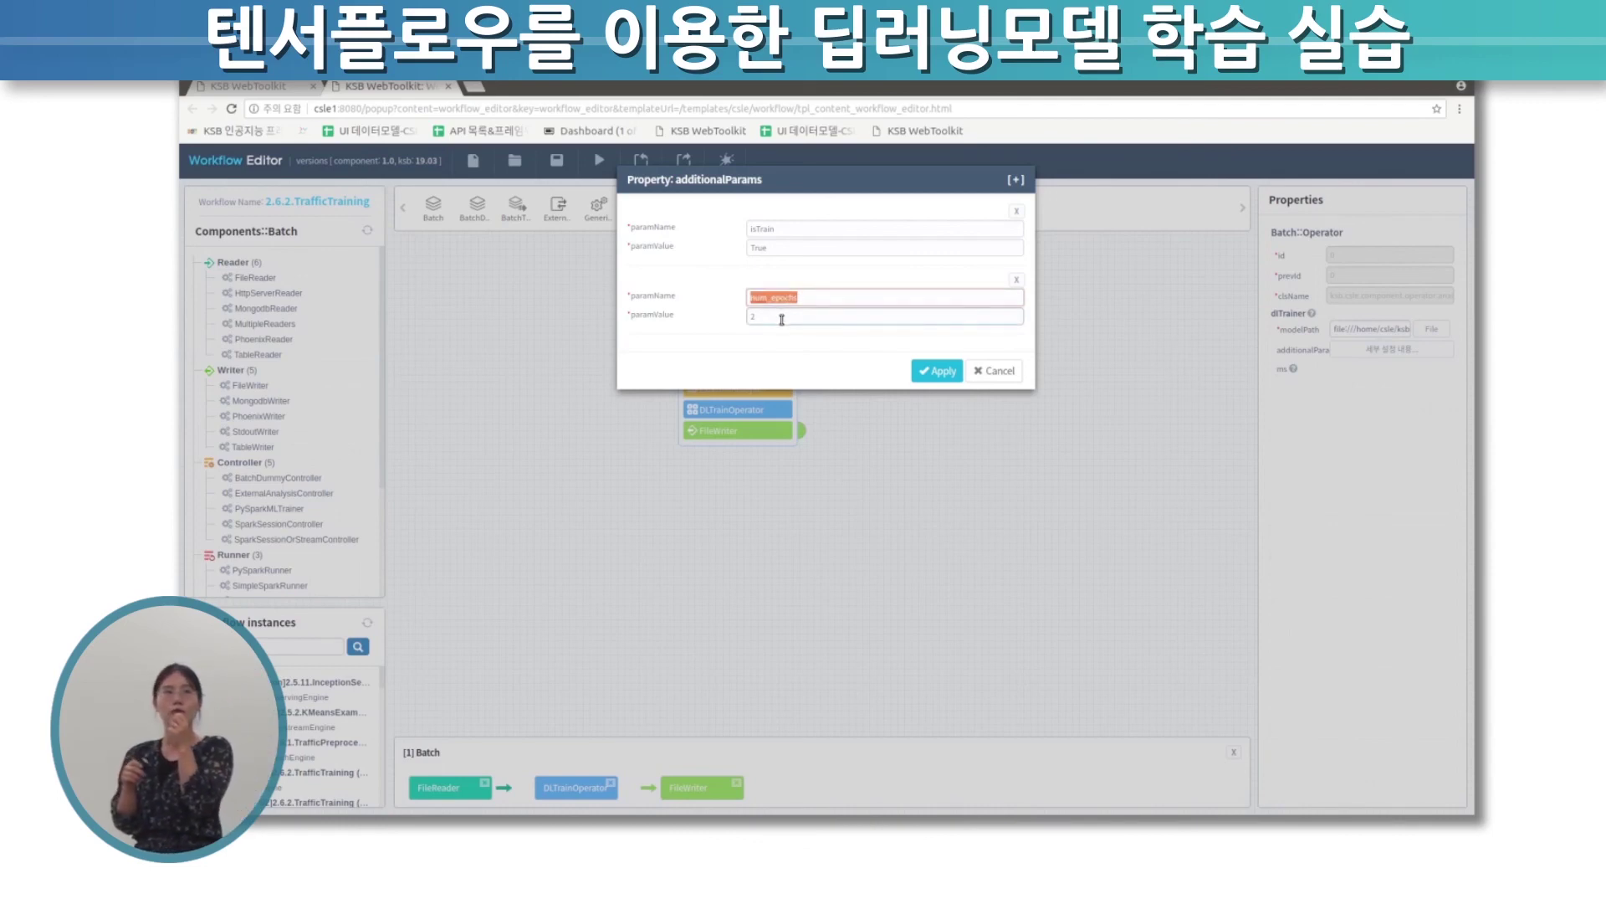
click(781, 319)
double_click(782, 319)
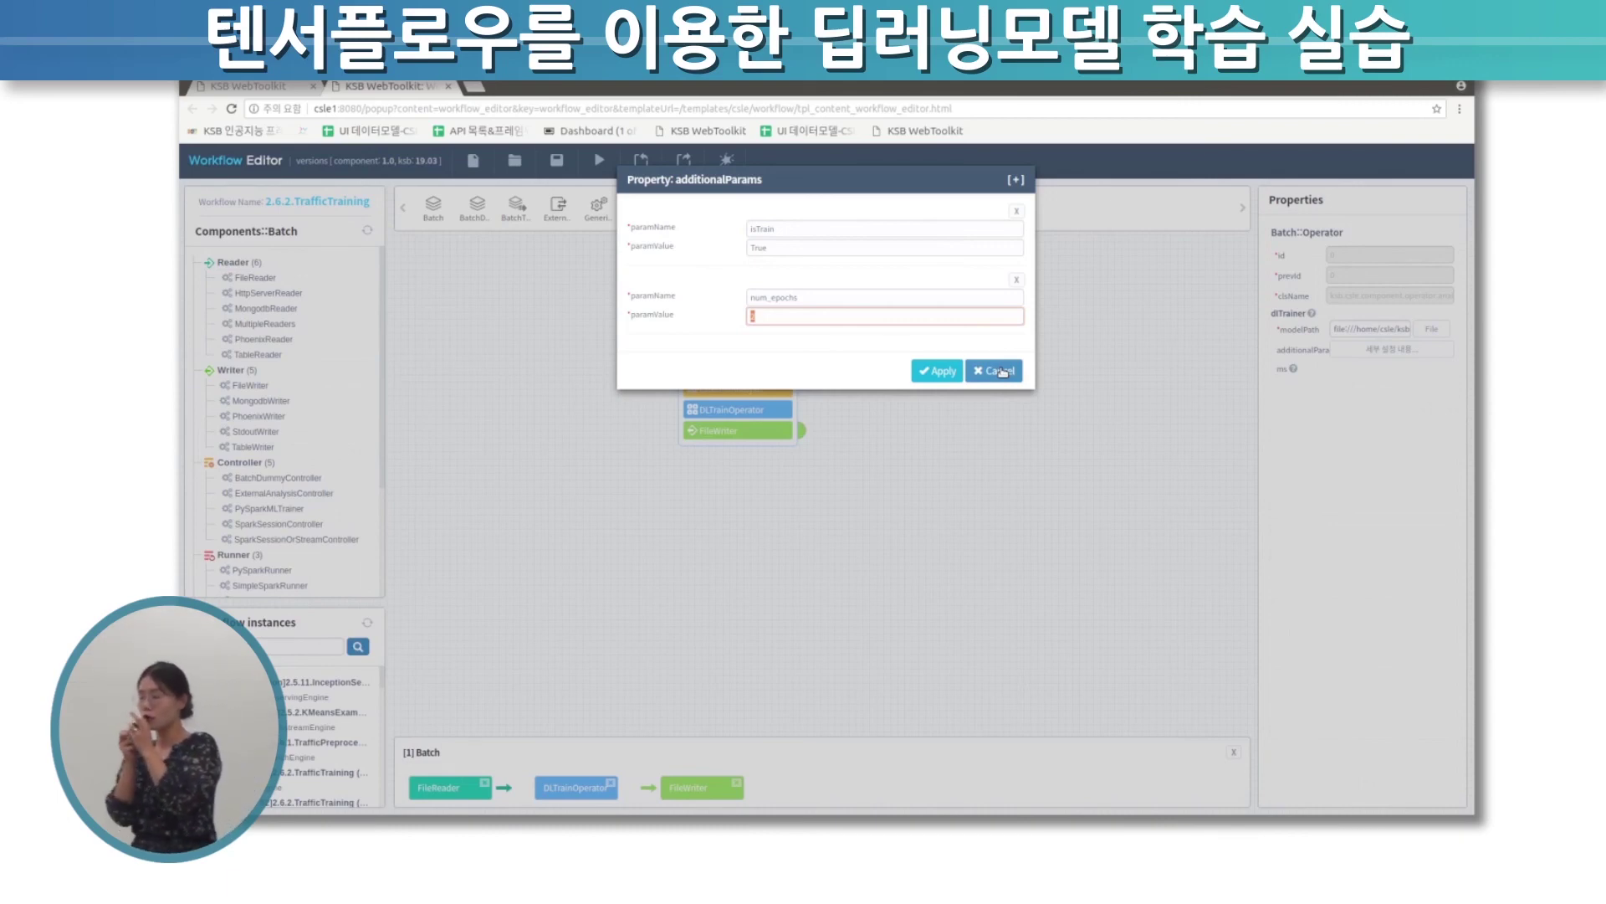
click(1003, 373)
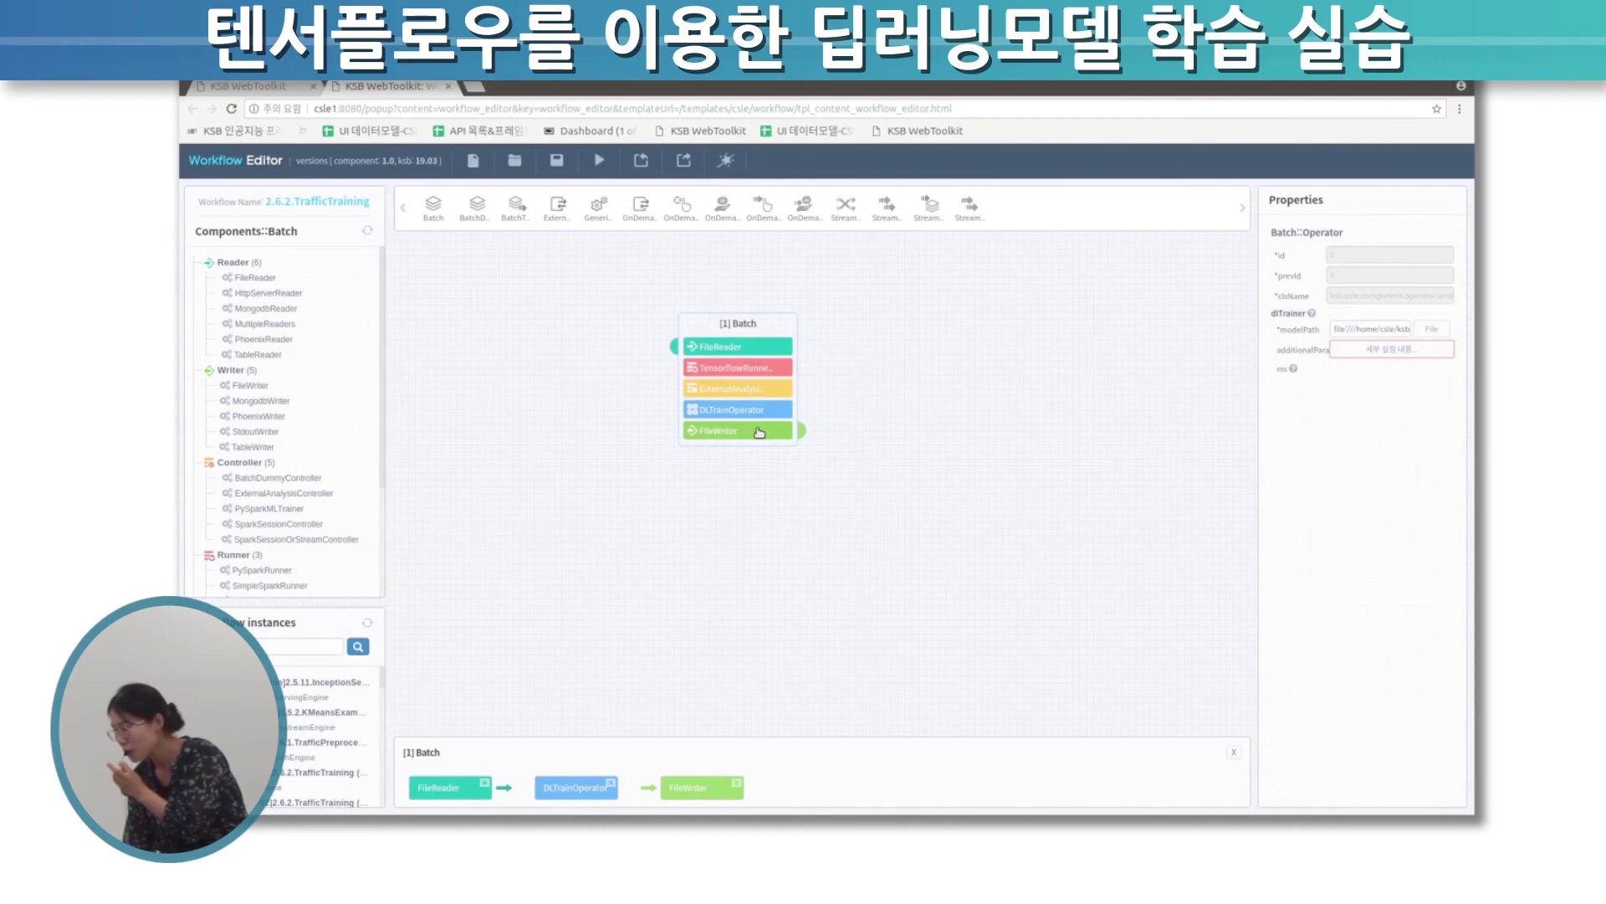
Inspect the Batch engine's FileWriter properties and read through its full filePath
click(778, 409)
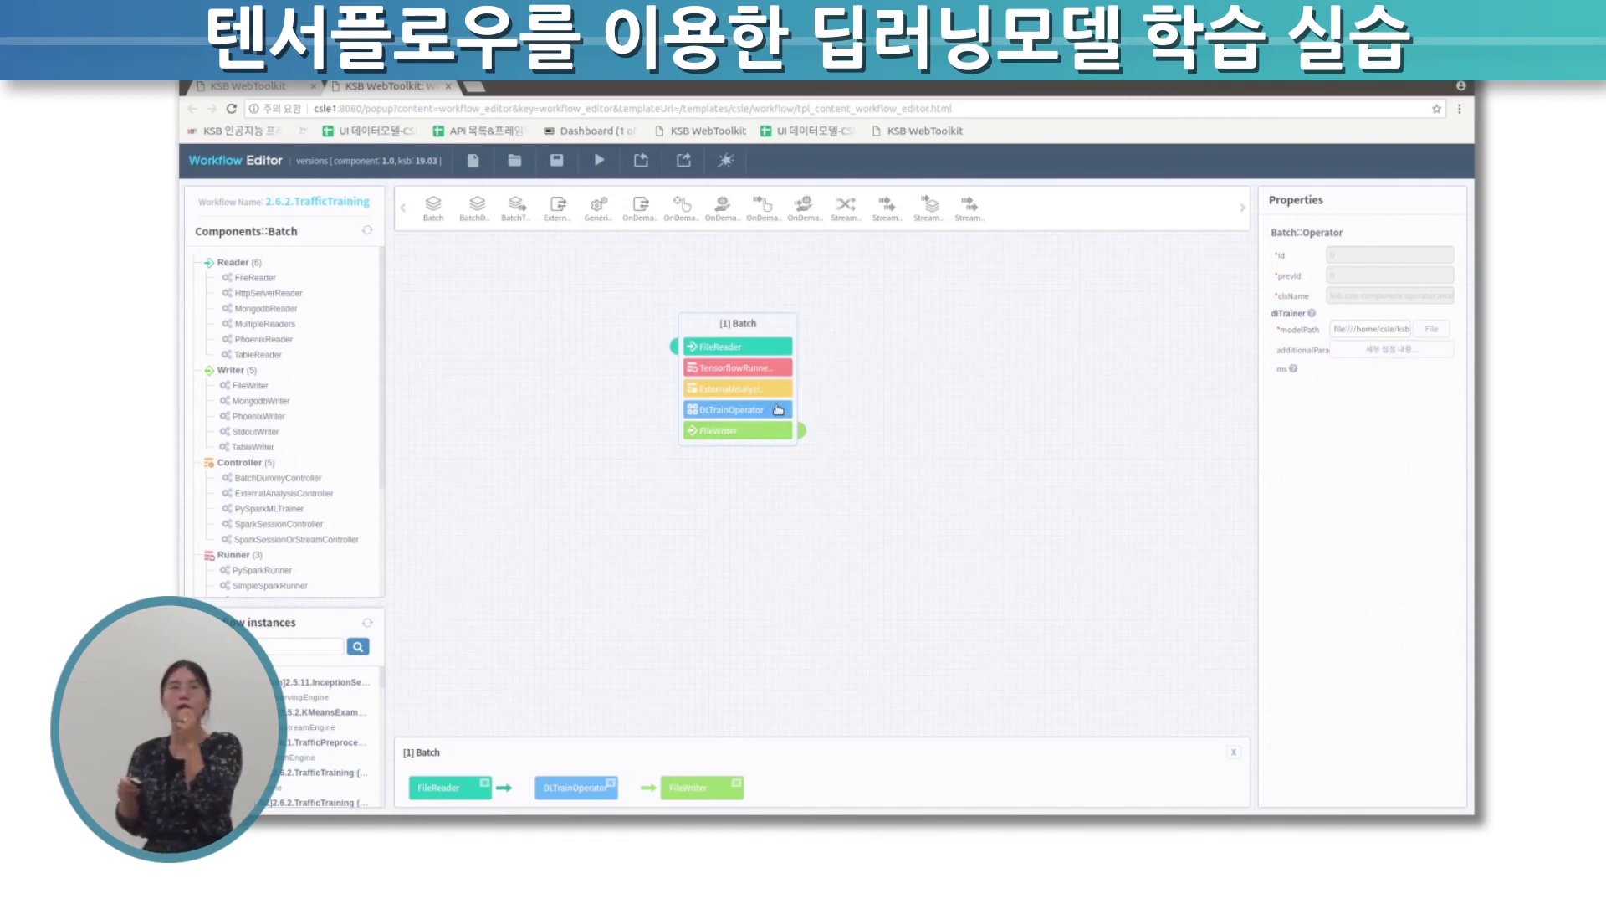
click(774, 433)
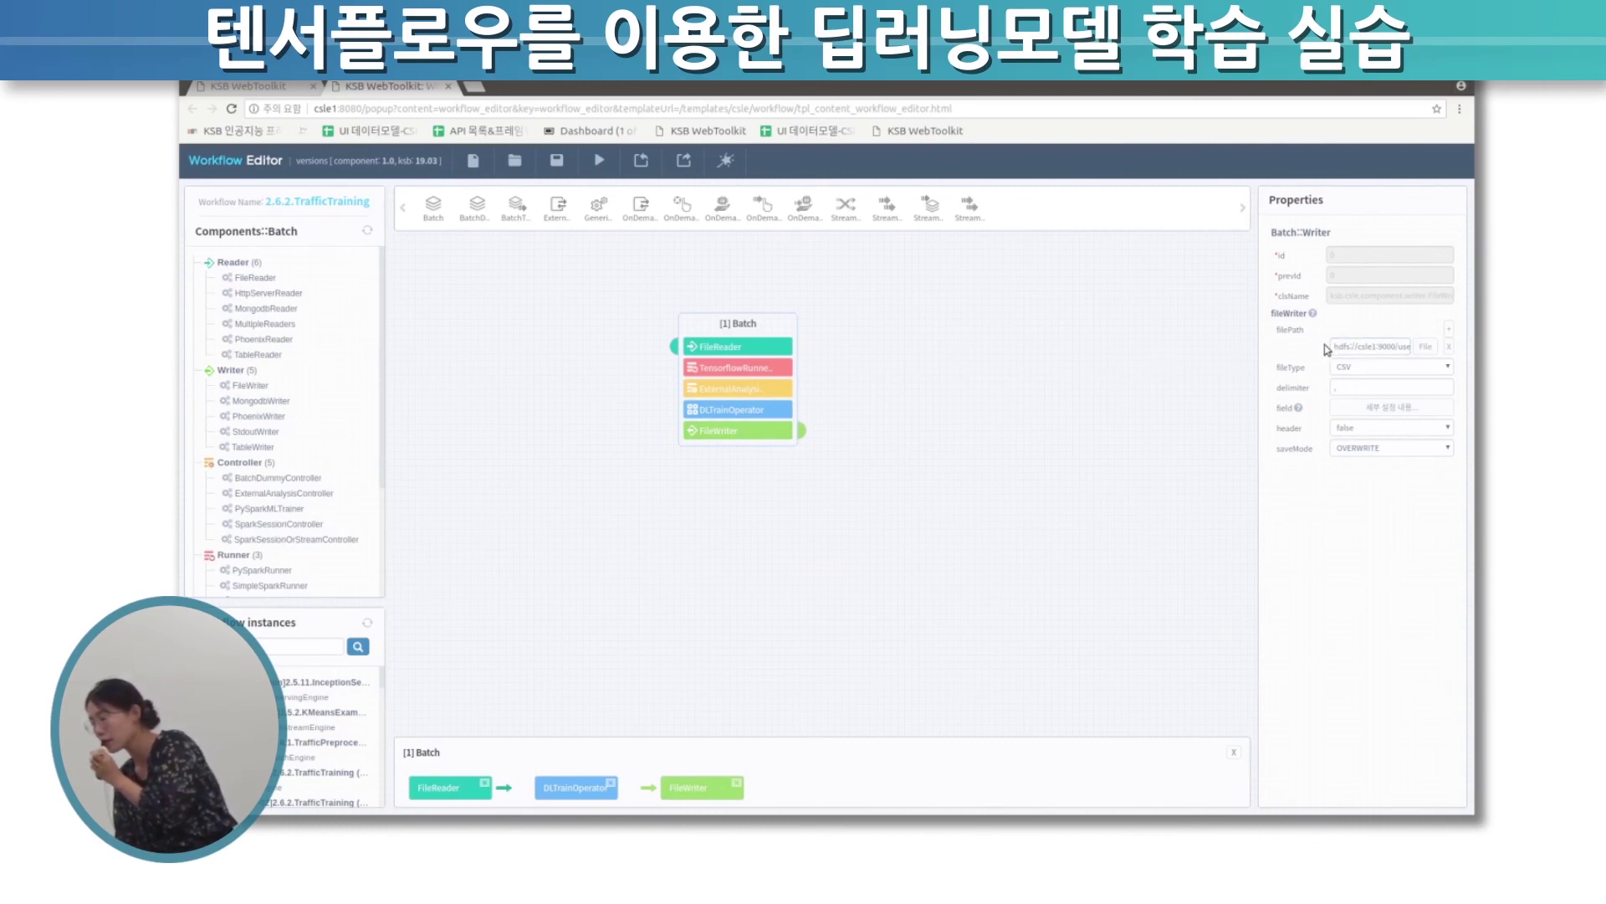
drag(1335, 346, 1399, 351)
click(1398, 352)
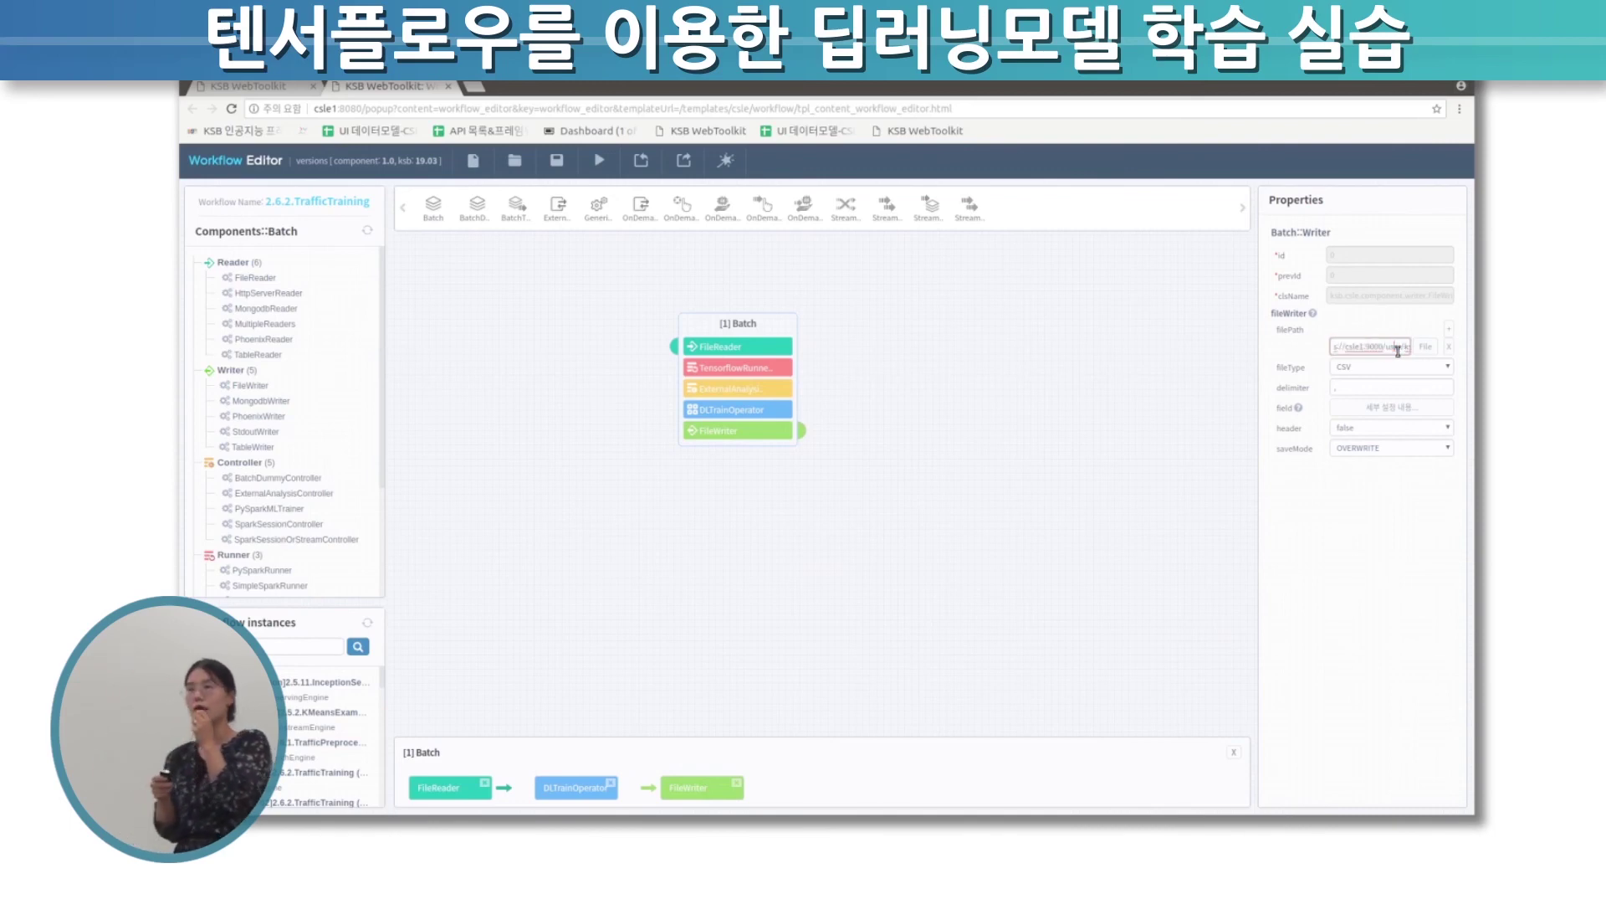
Continue through the remaining part of the FileWriter's filePath value to read it to the end
key(Right)
key(Right)
key(Right)
key(Right)
key(Right)
key(Right)
key(Right)
key(Right)
key(Right)
key(Right)
key(Right)
key(Right)
key(Right)
key(Right)
key(Right)
key(Right)
key(Right)
key(Right)
key(Right)
key(Right)
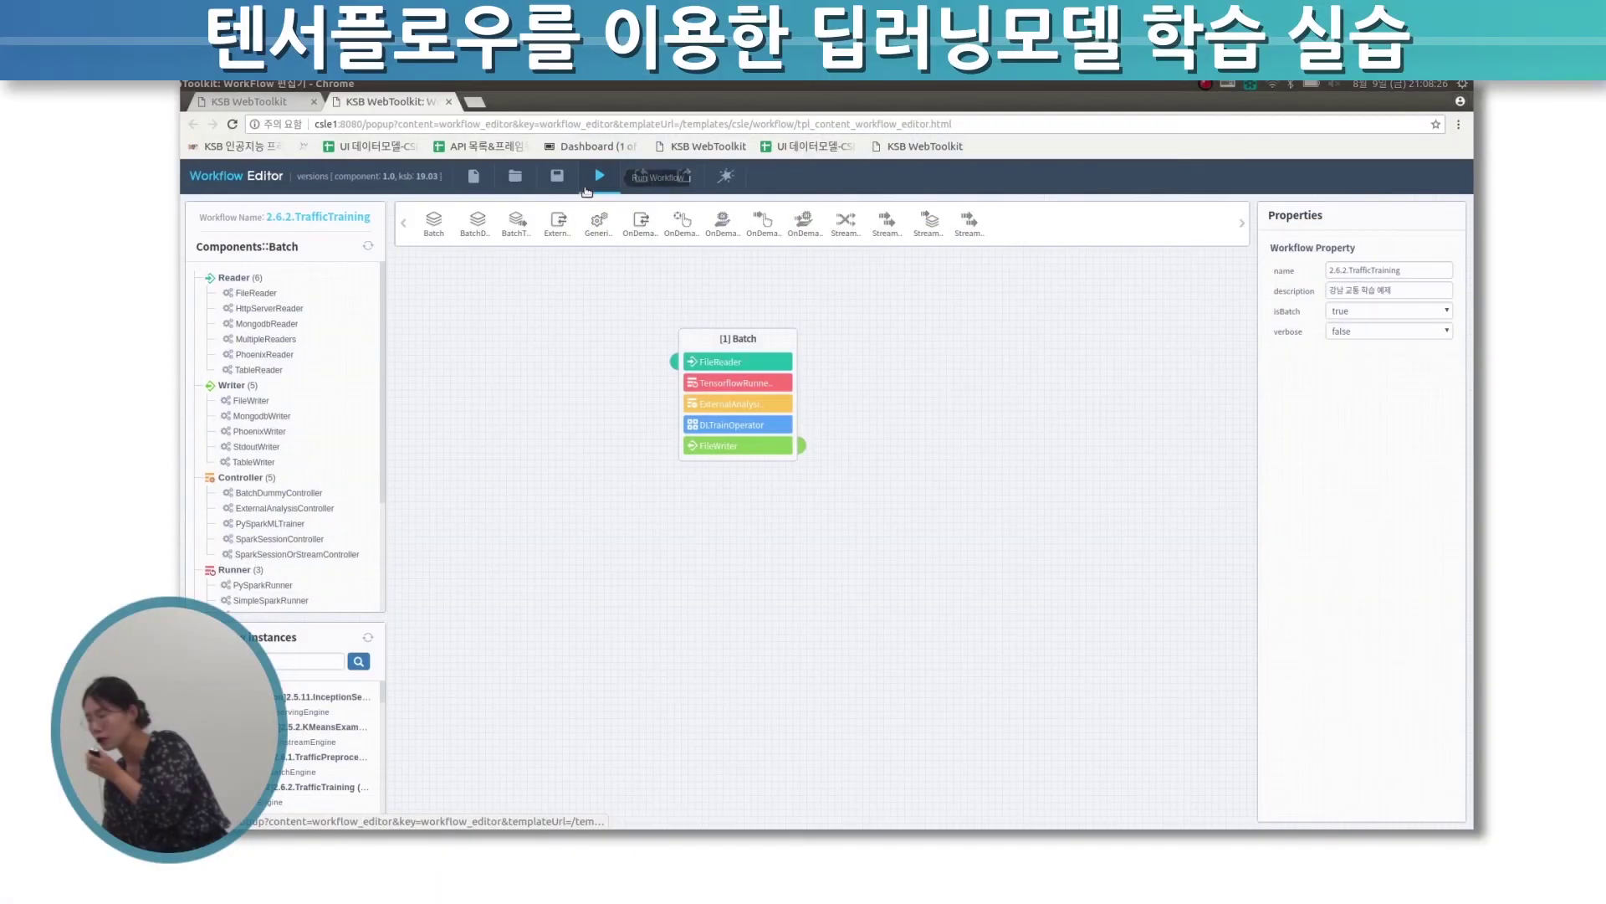
Run the 2.6.2.TrafficTraining workflow as a batch job and check its status in the workflow monitoring list
click(599, 189)
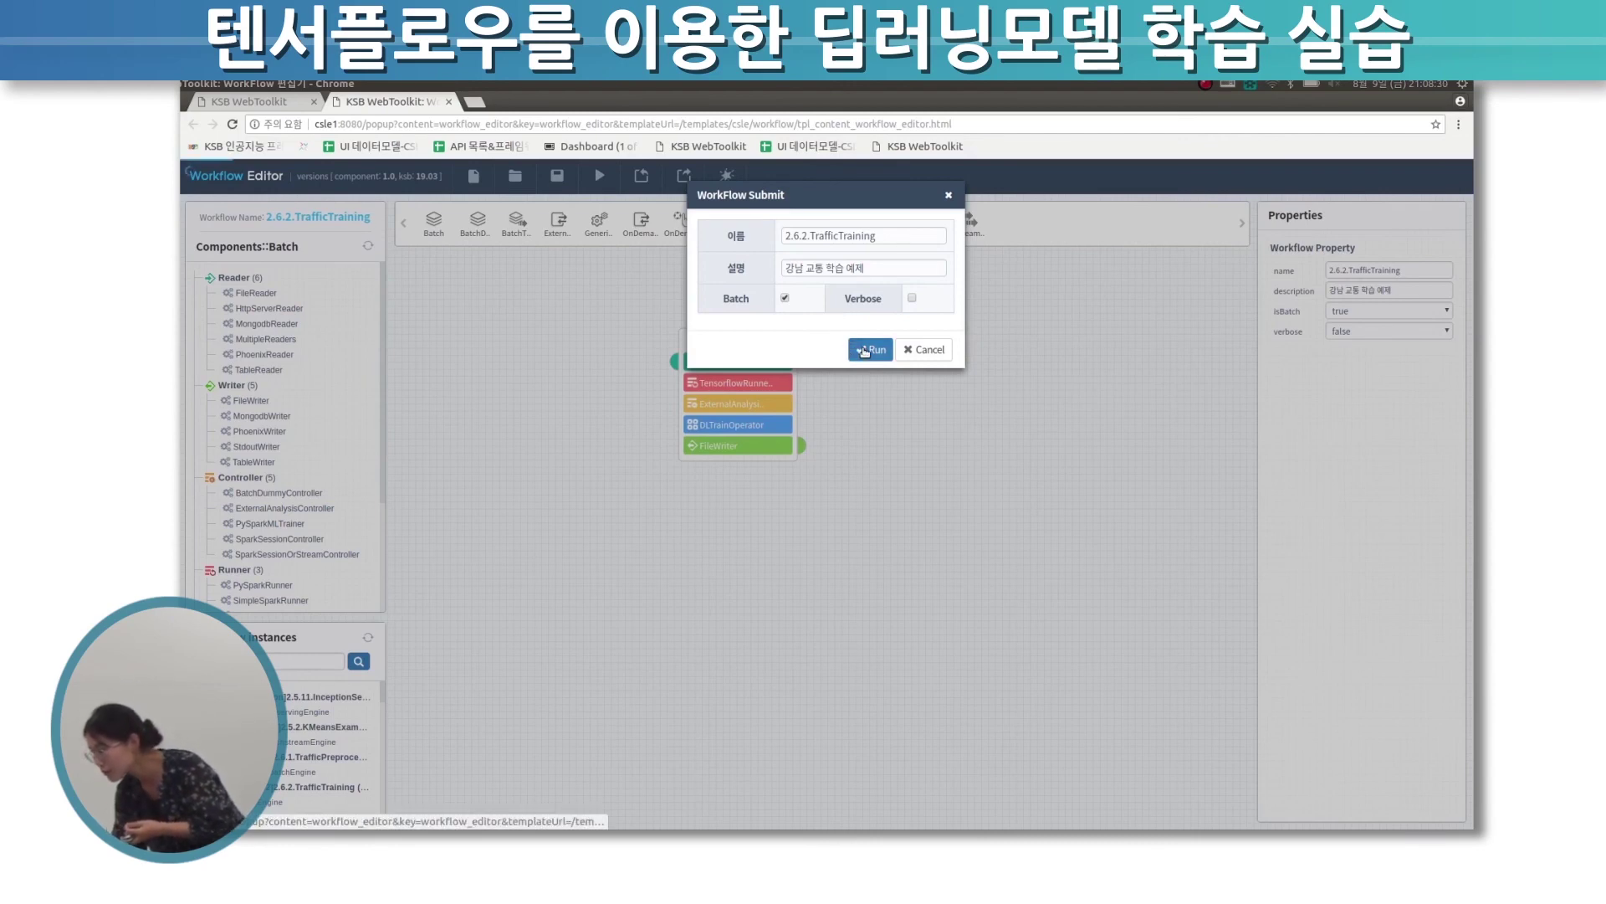
click(868, 350)
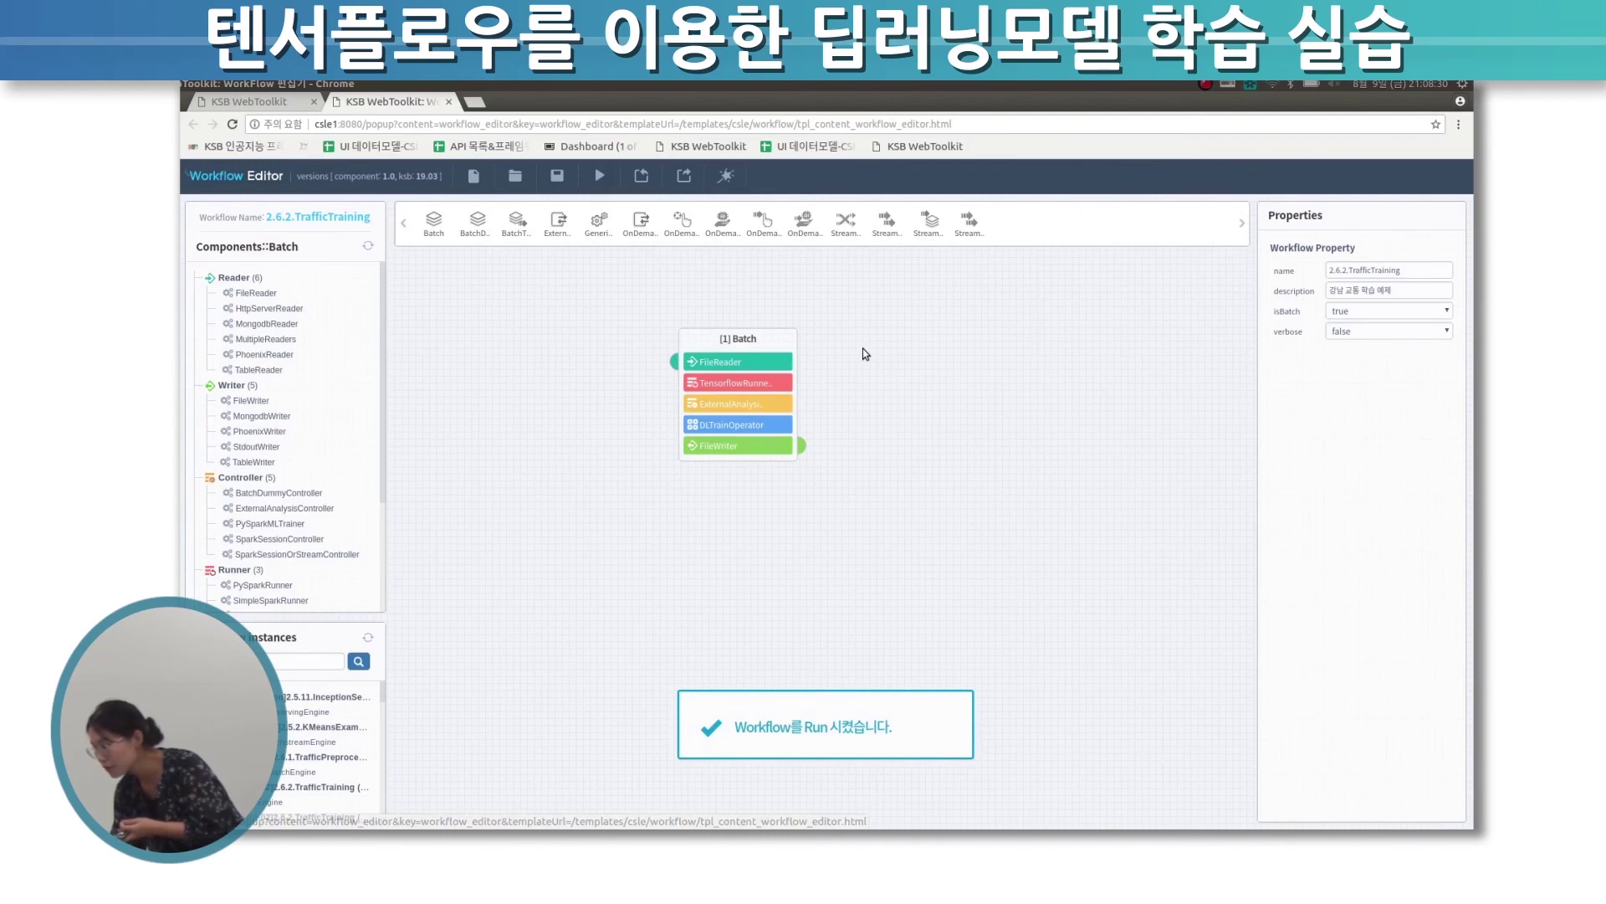
click(262, 103)
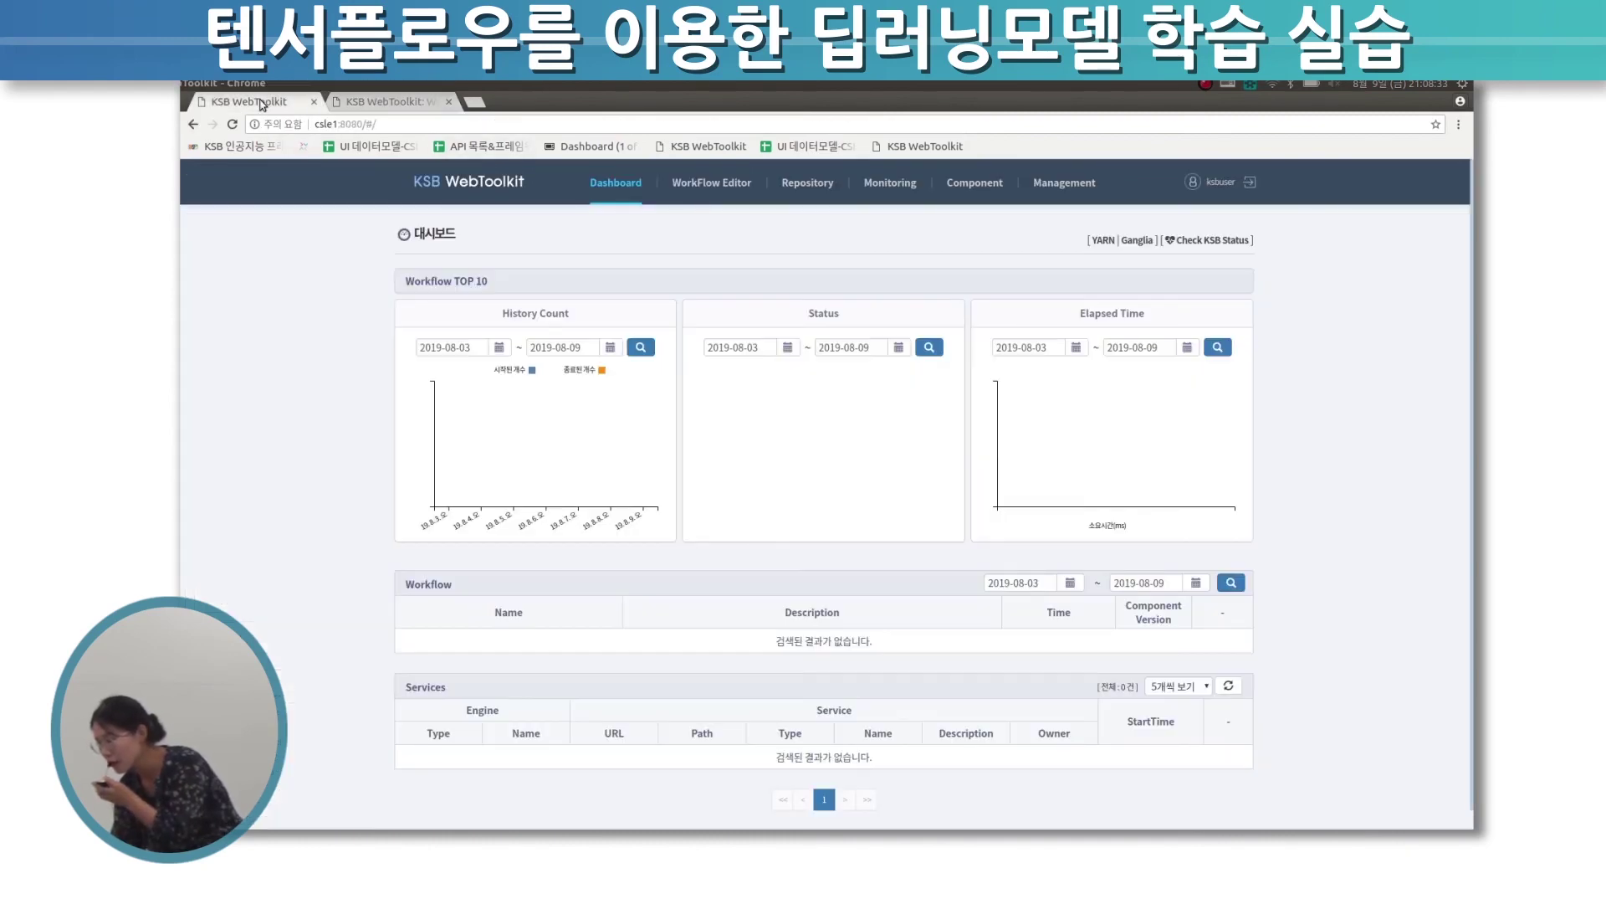
click(890, 183)
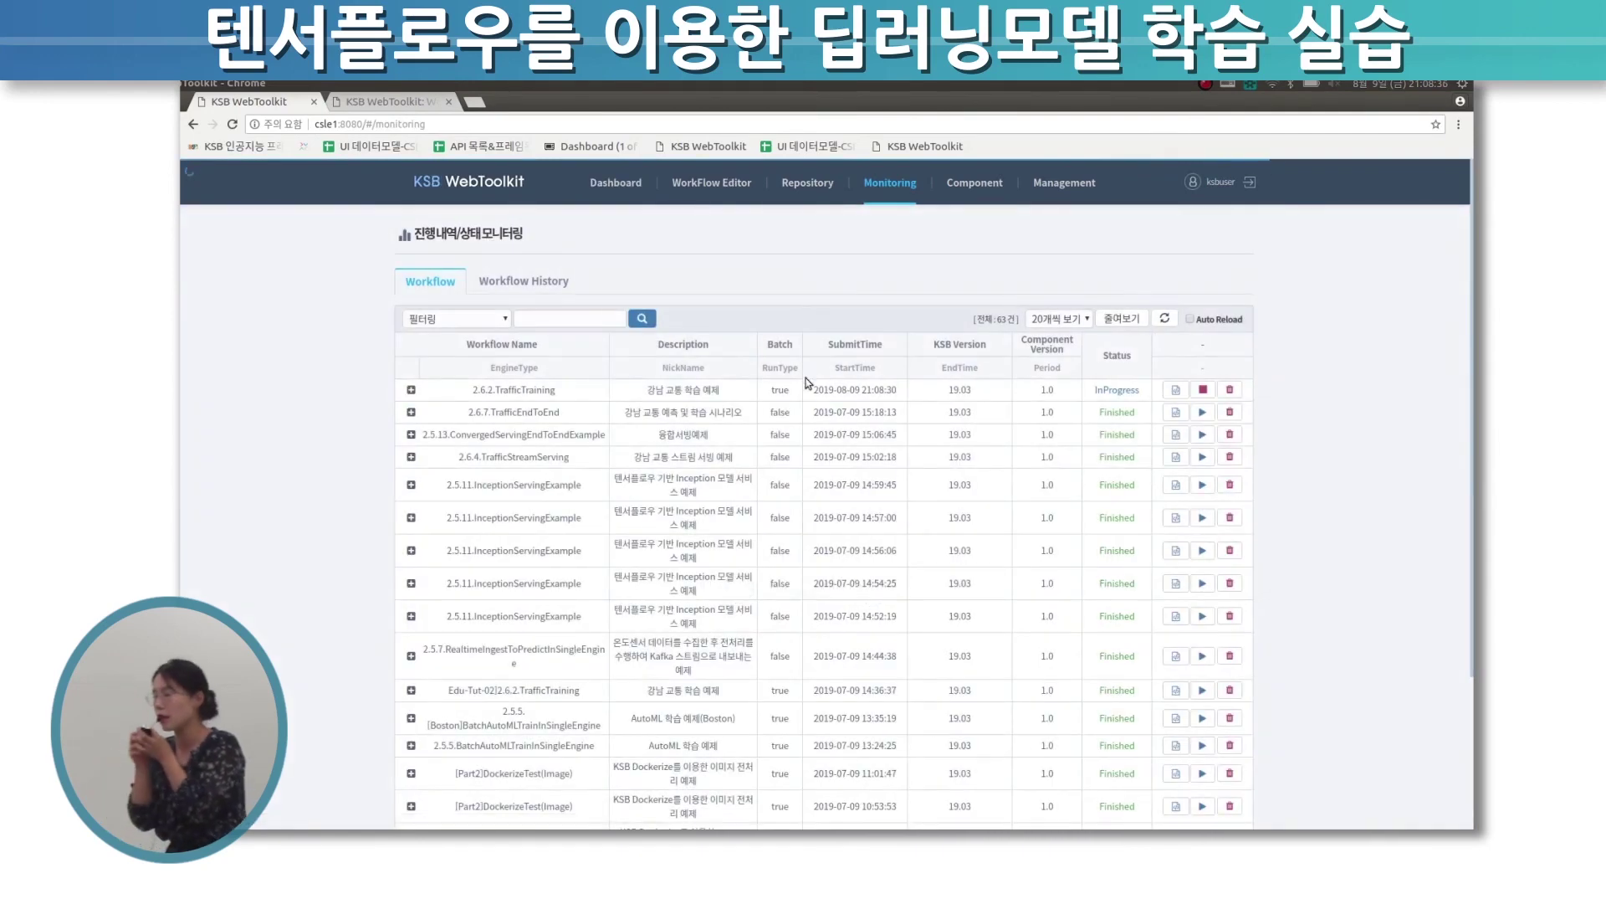
click(808, 393)
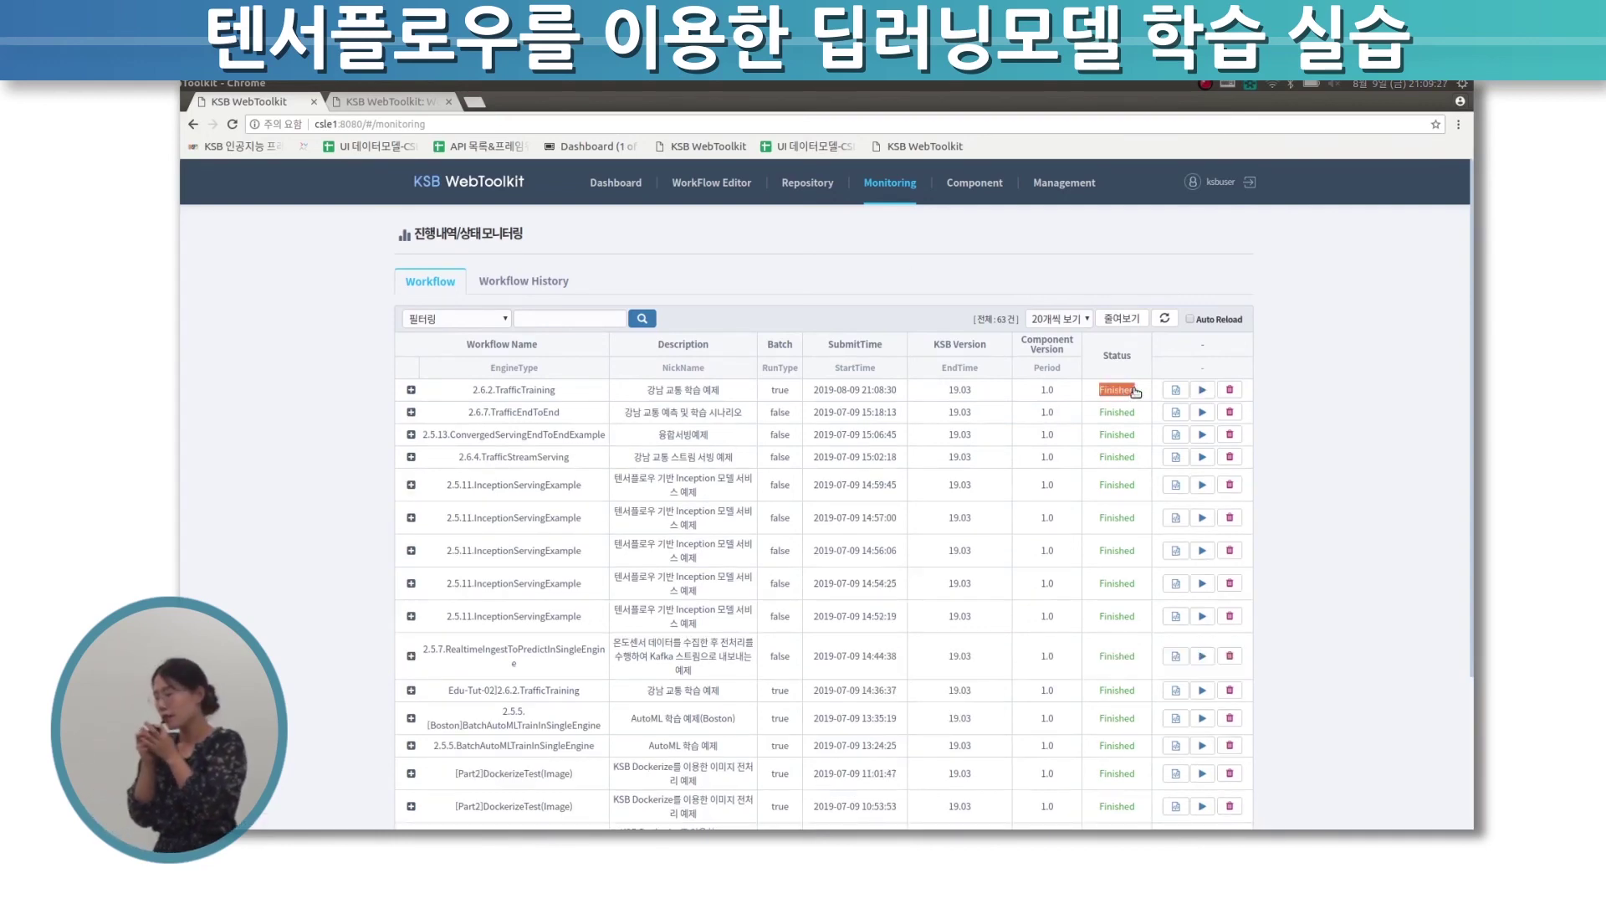
click(1136, 392)
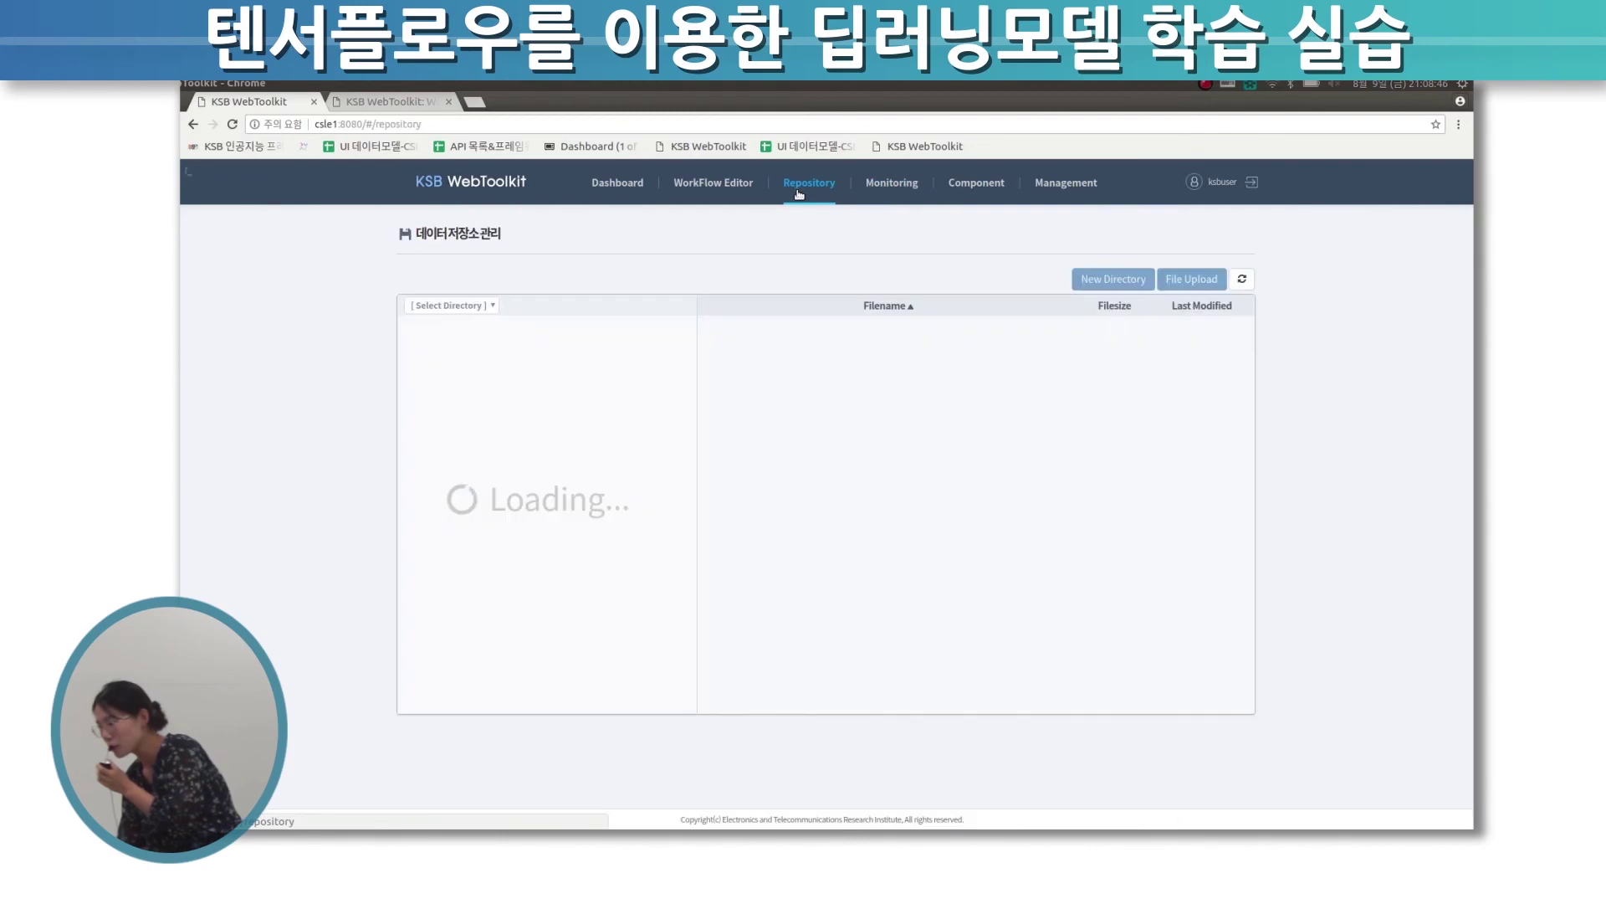
In the data repository, select the model directory and open its kangnam folder
click(472, 305)
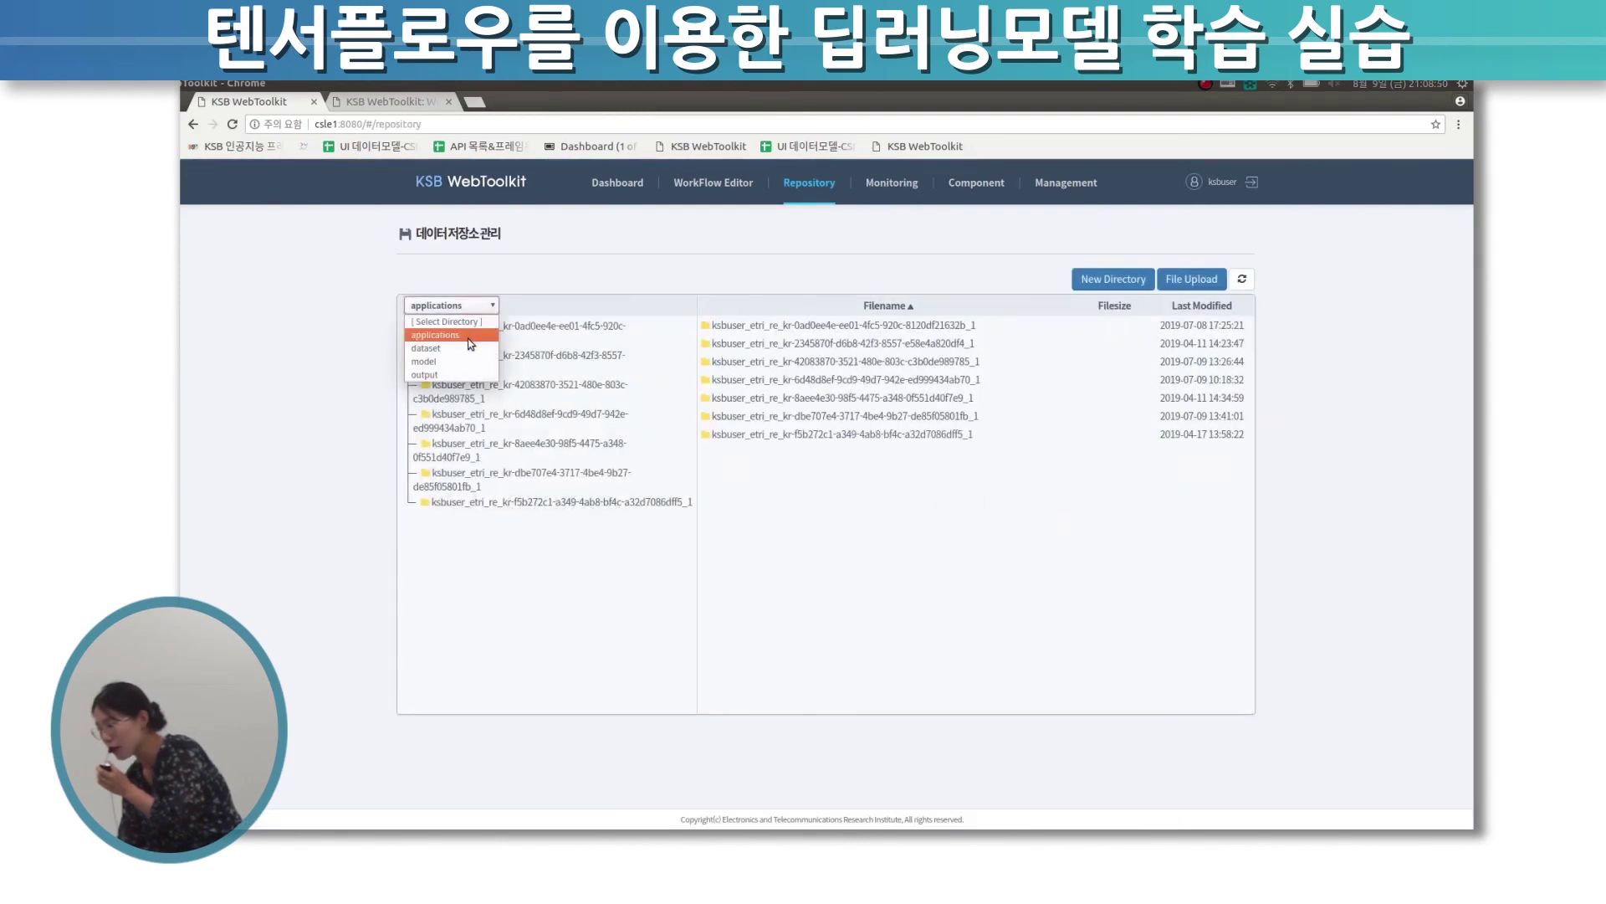
click(471, 343)
click(471, 343)
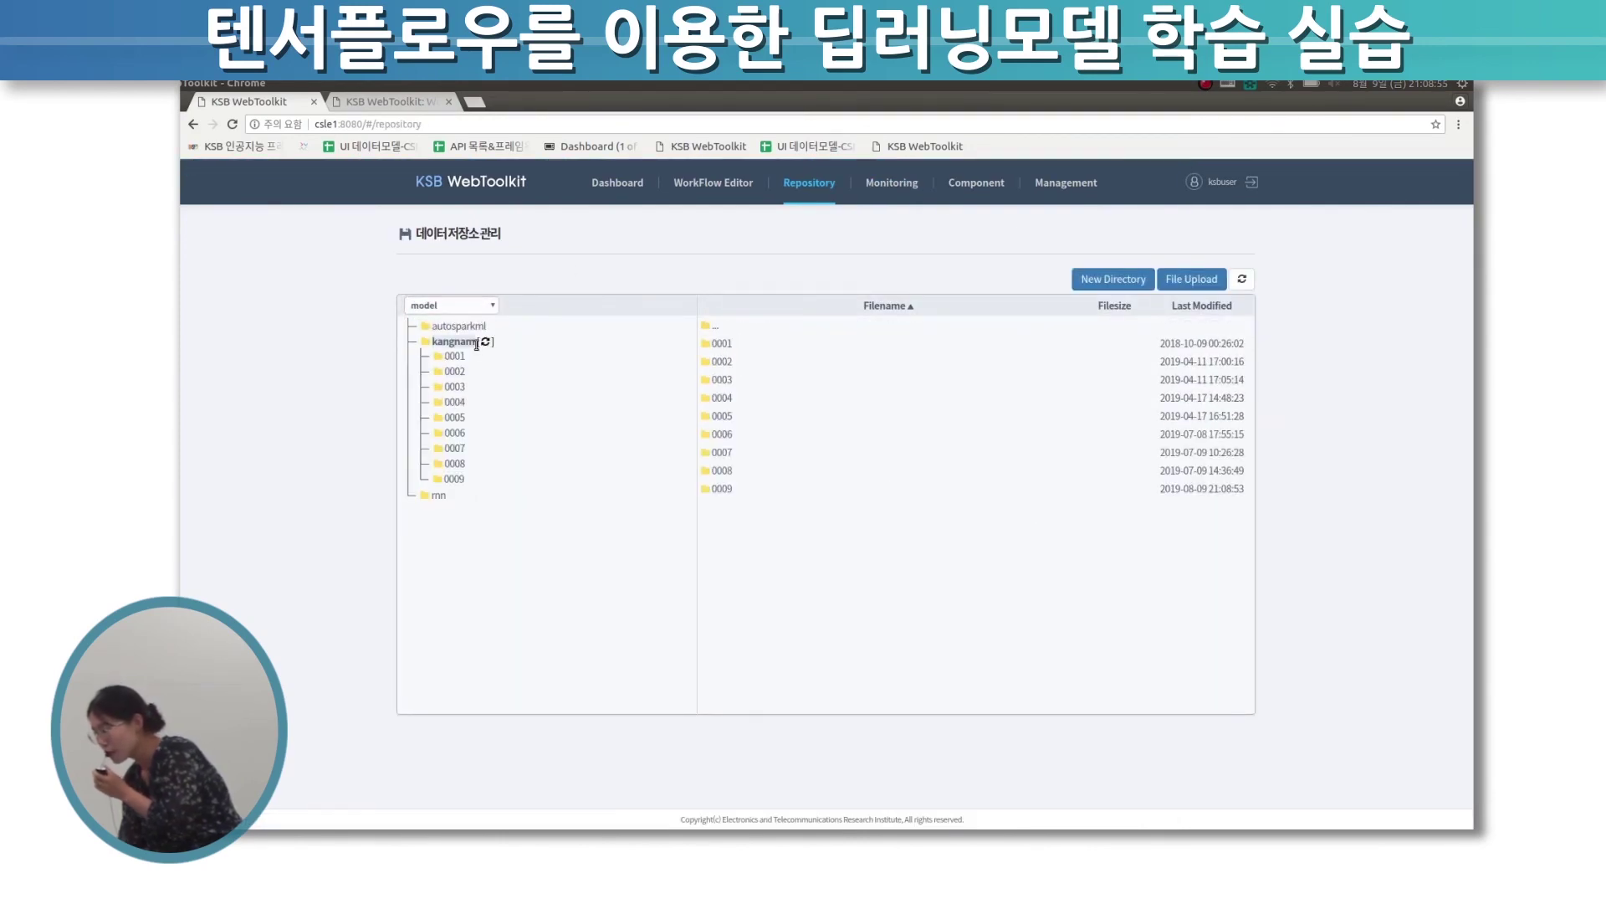
Sort the kangnam model folders by last modified date, newest first, and open folder 0009
click(1194, 308)
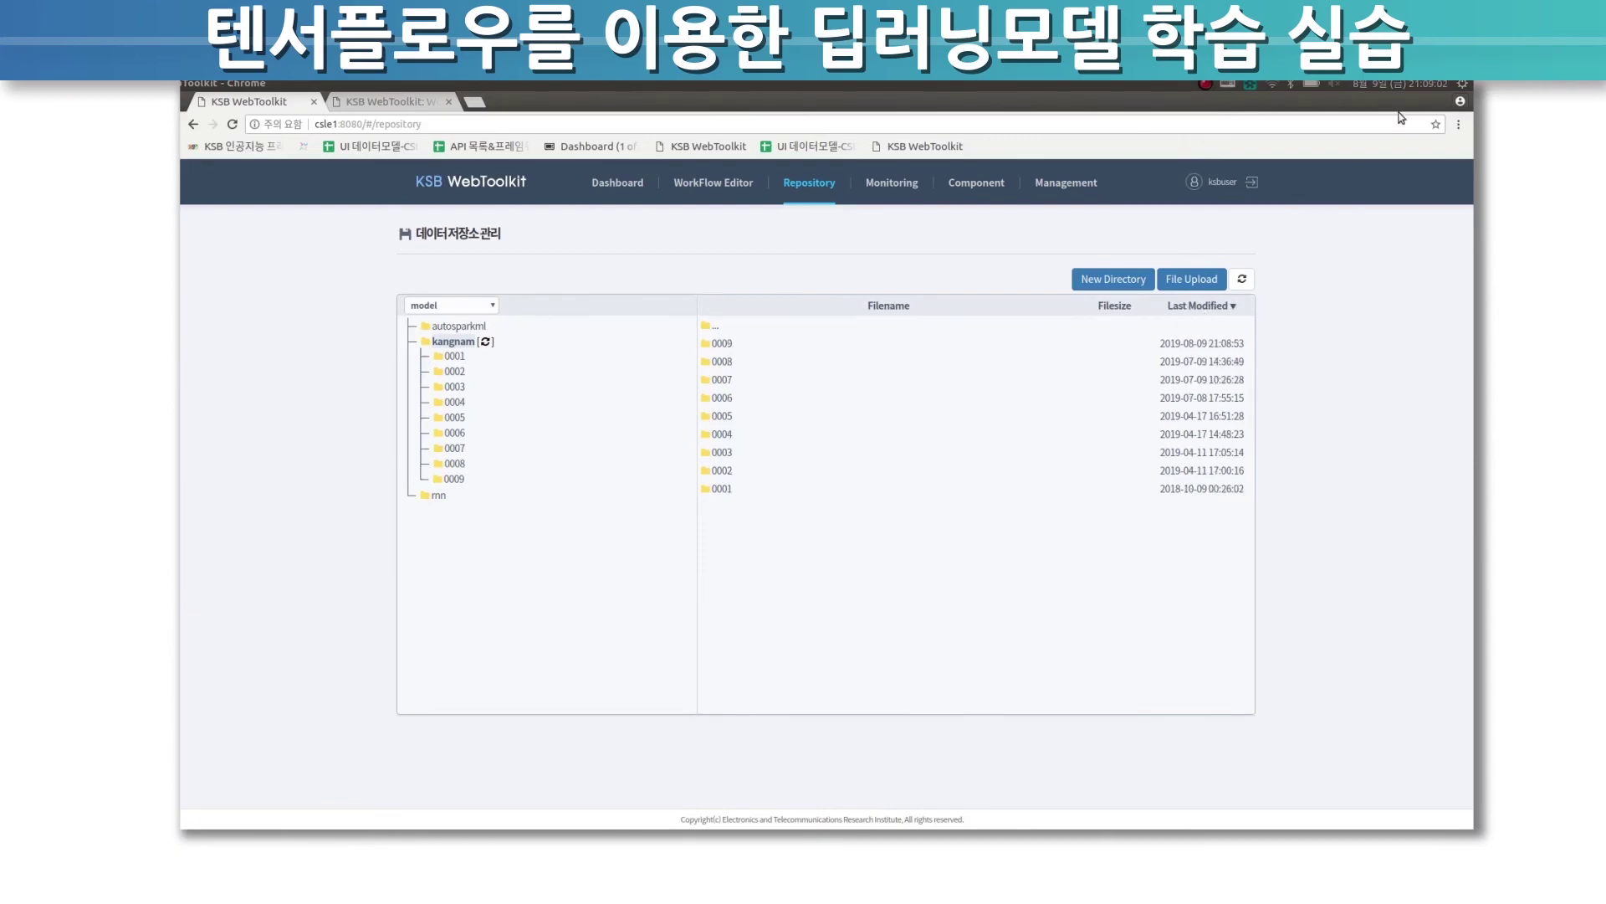
drag(1158, 339, 1243, 343)
click(723, 343)
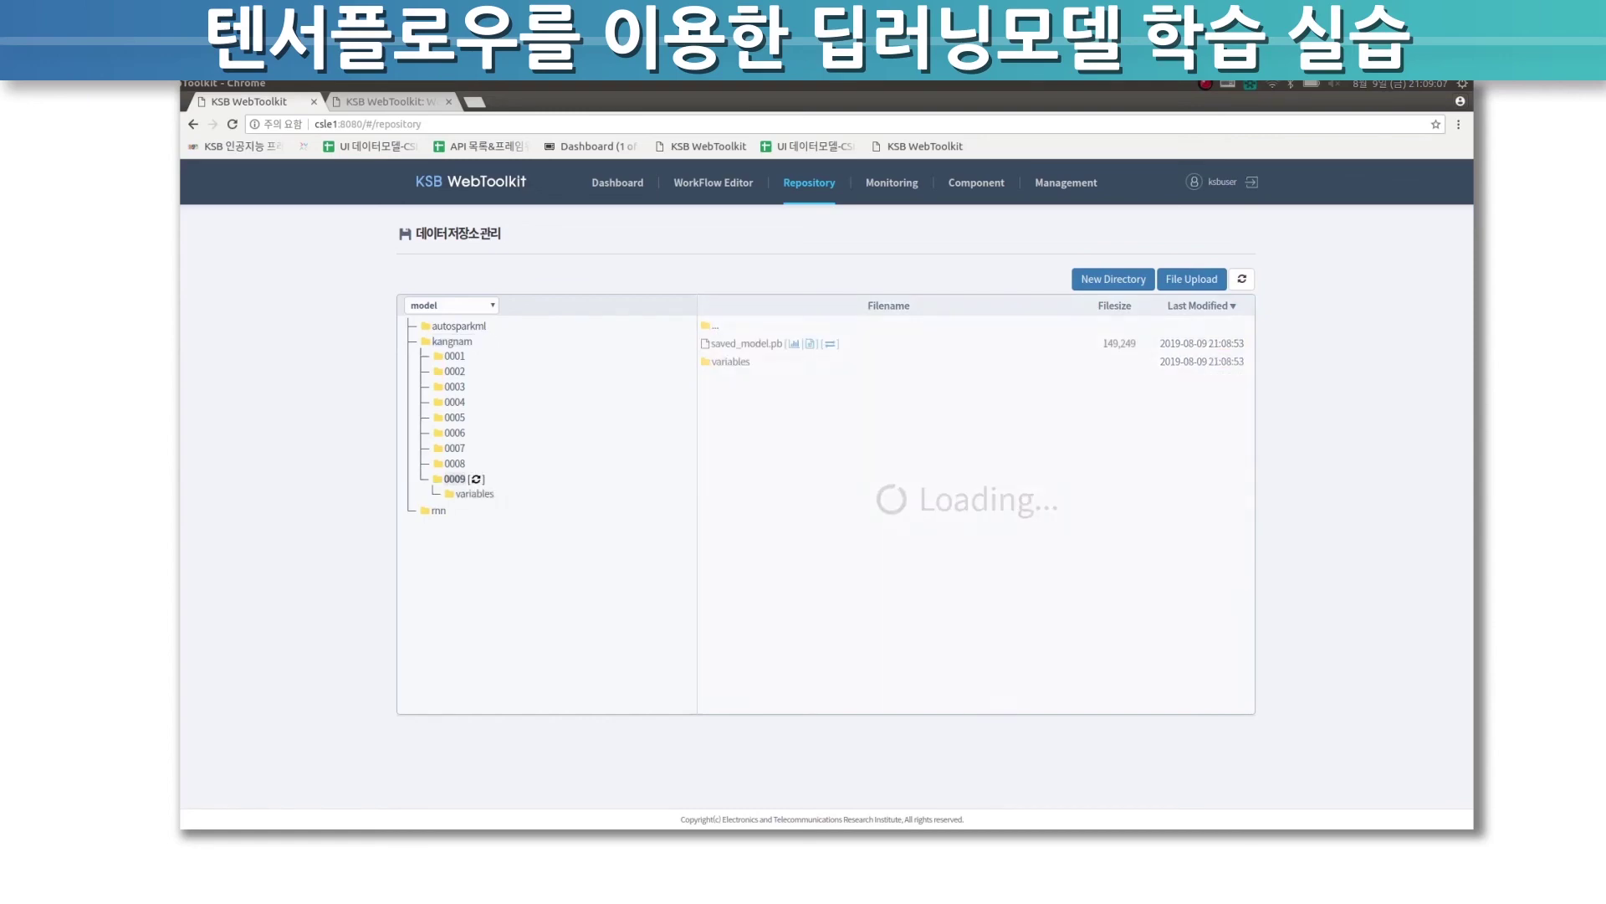